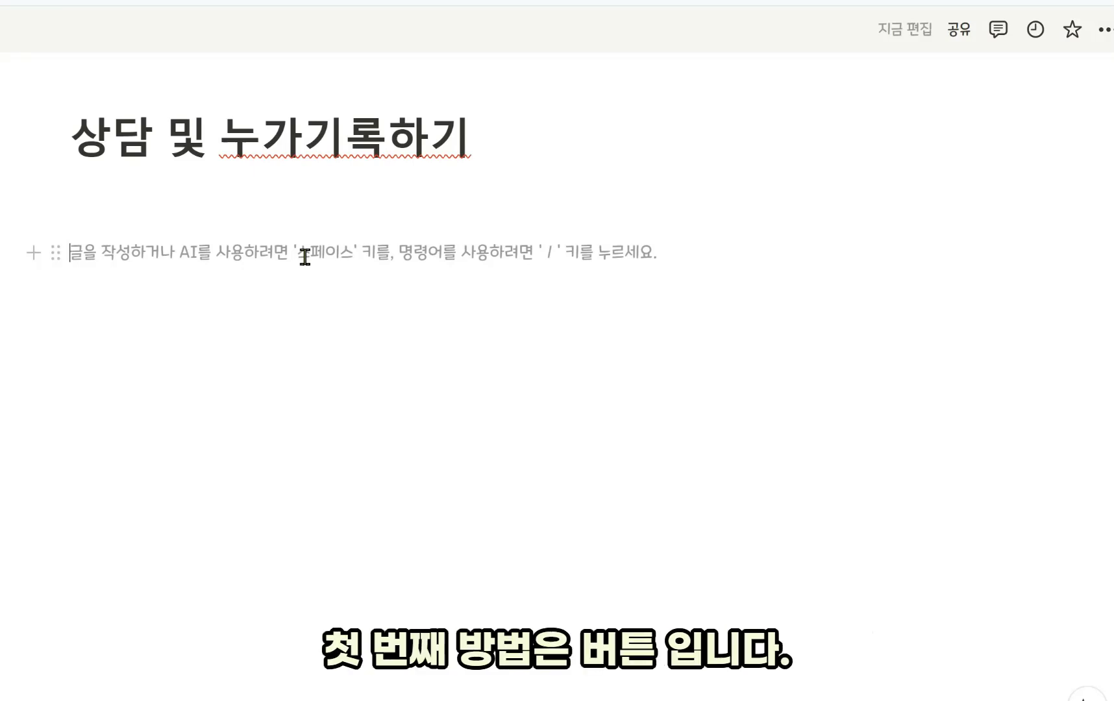
# Insert a button block in the page body and name it 상담기록 추가.
pyautogui.write('/버트')
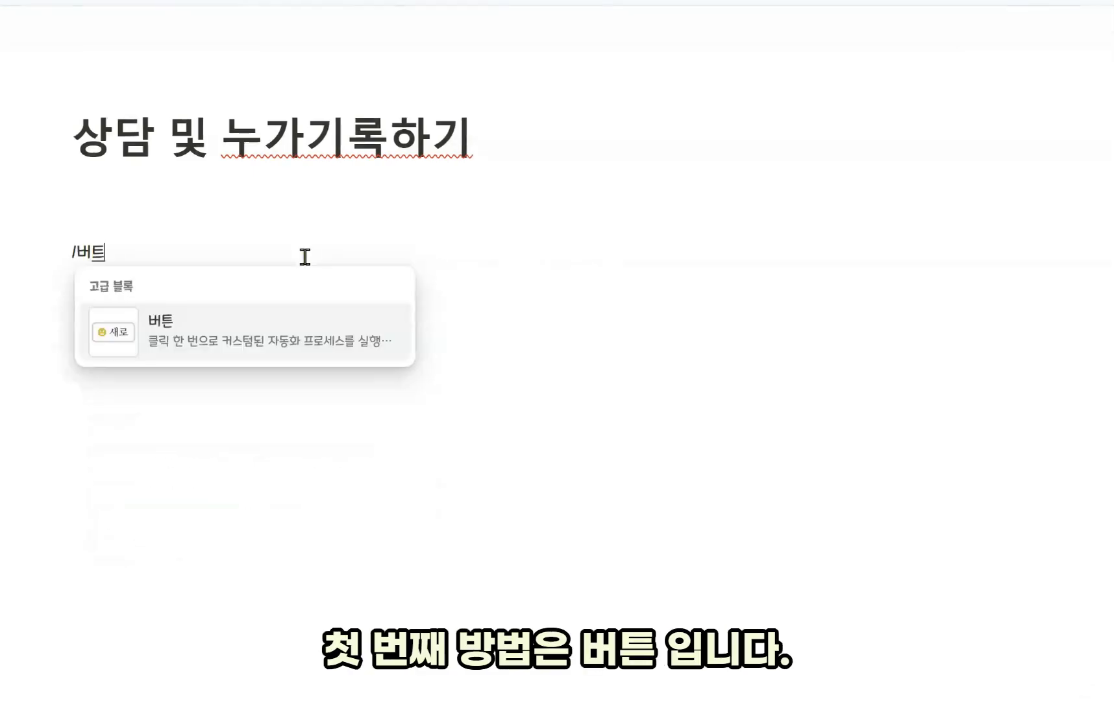
pyautogui.moveTo(154, 336)
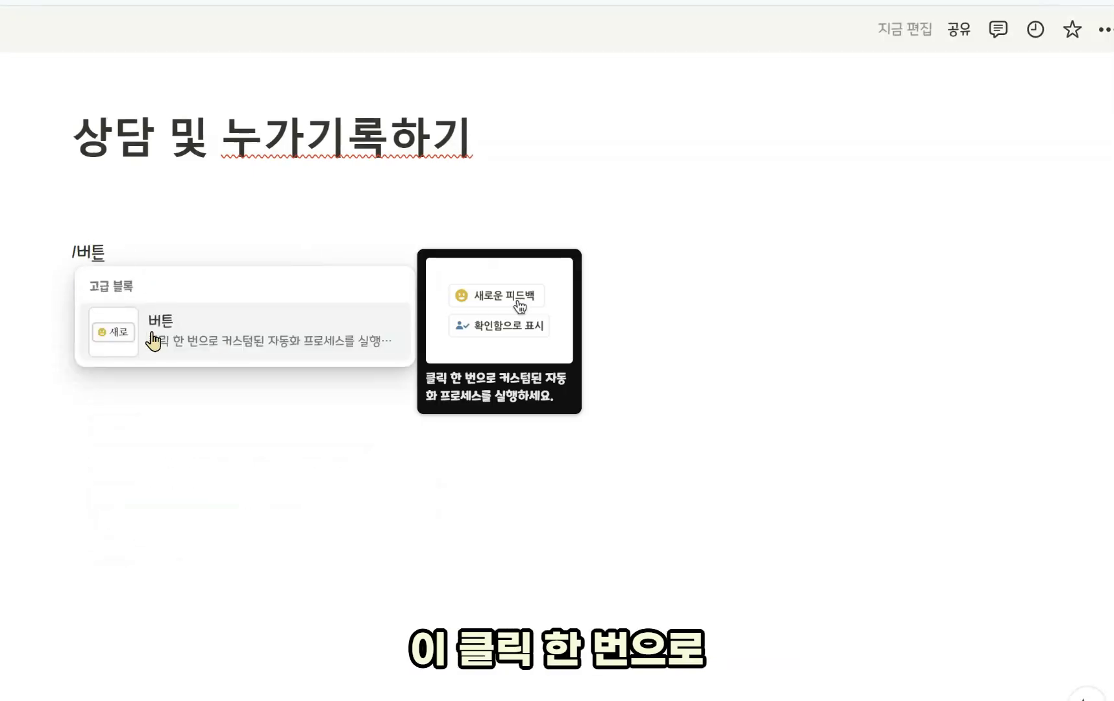
pyautogui.click(213, 349)
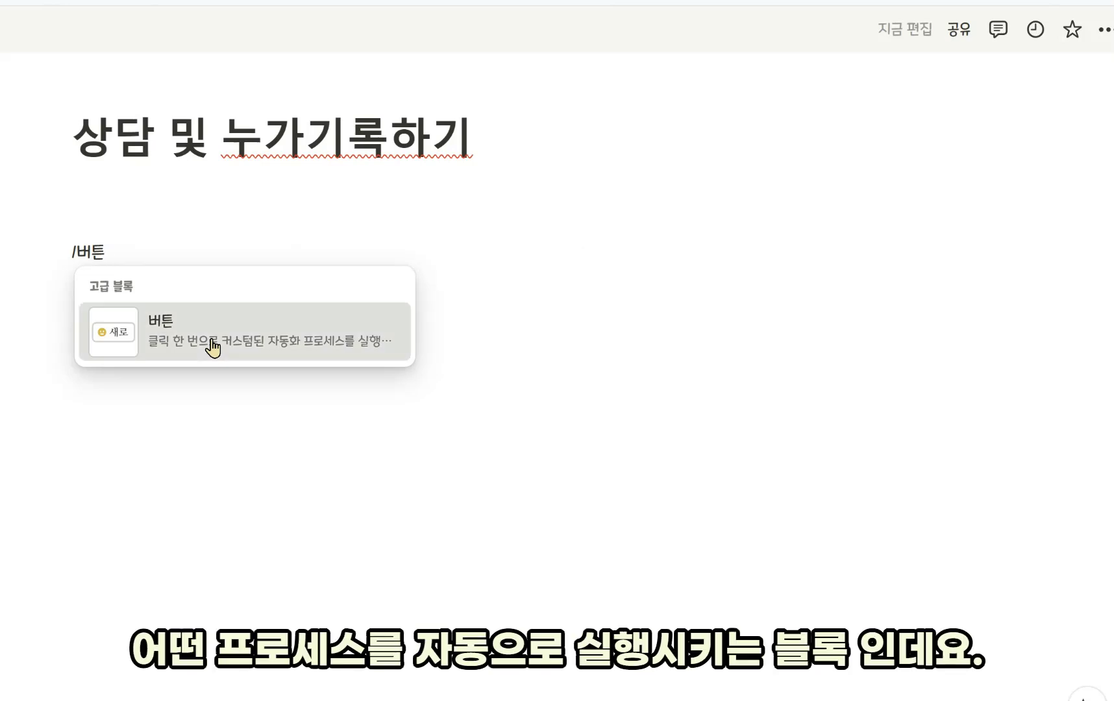
pyautogui.click(185, 311)
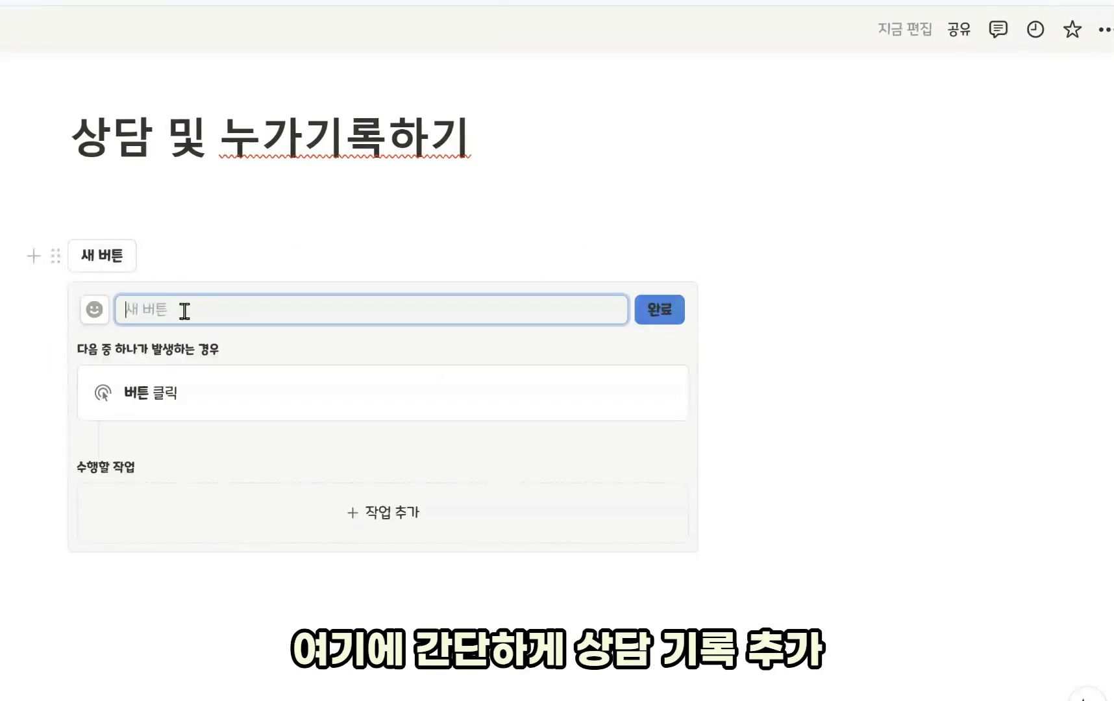
pyautogui.write('삼')
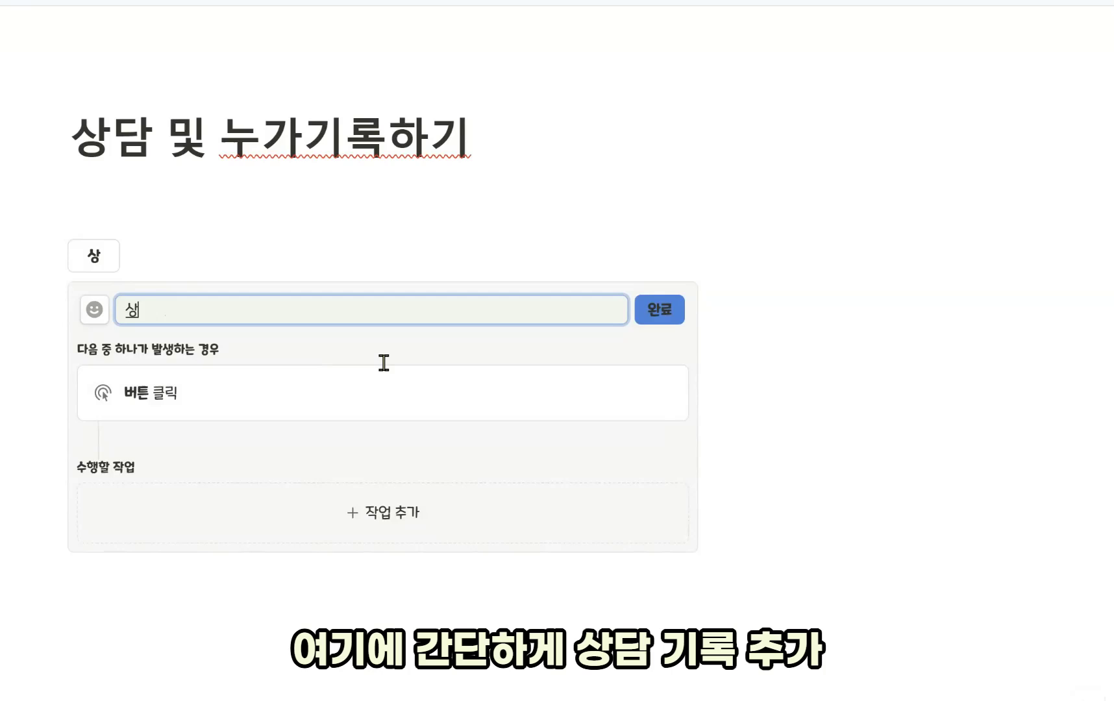
pyautogui.write('담기록 추개')
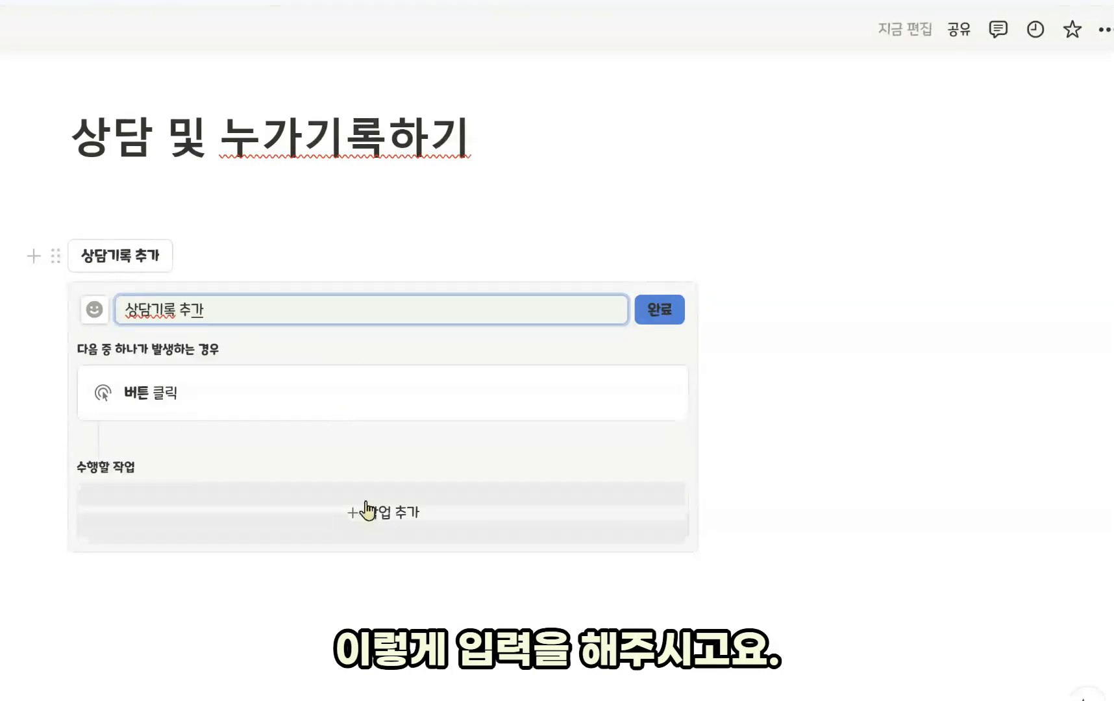
# Add a block-insertion action to the button, with a 지금 (복제 일시) date mention in its content.
pyautogui.click(443, 520)
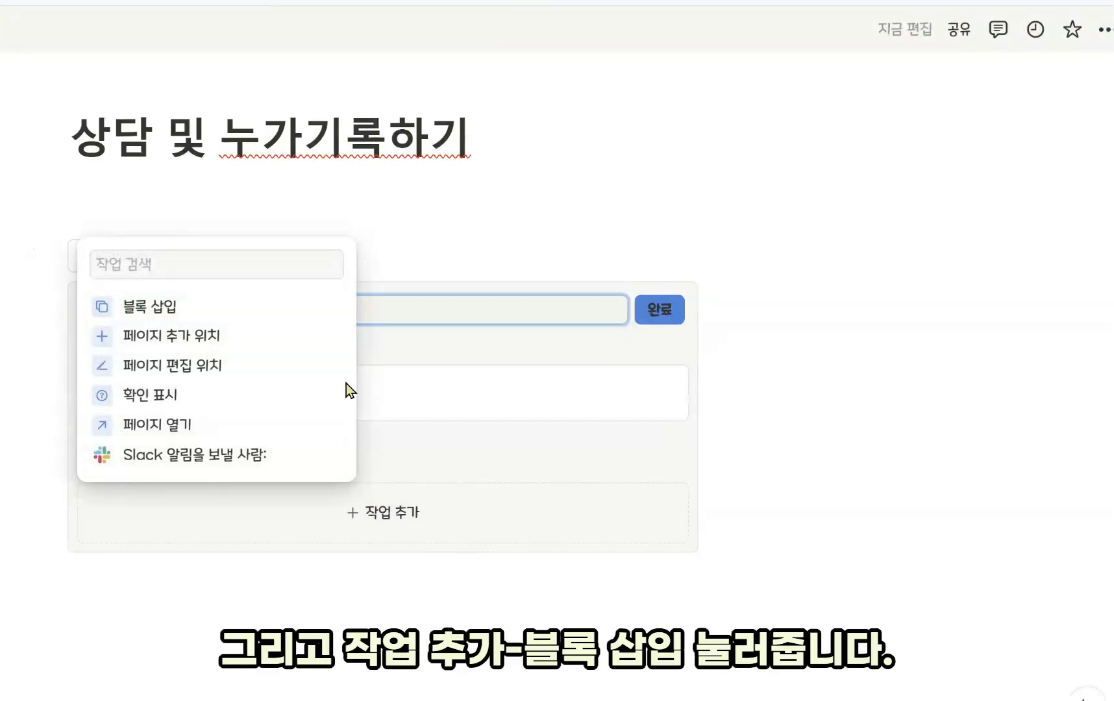
pyautogui.click(272, 317)
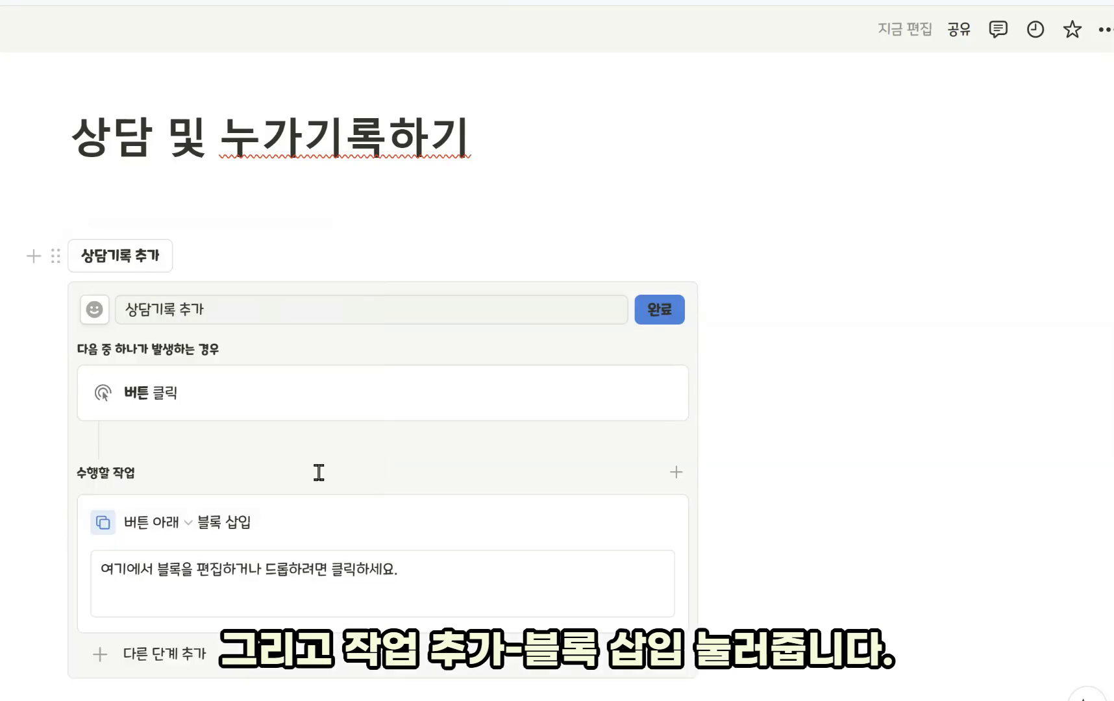
pyautogui.click(260, 588)
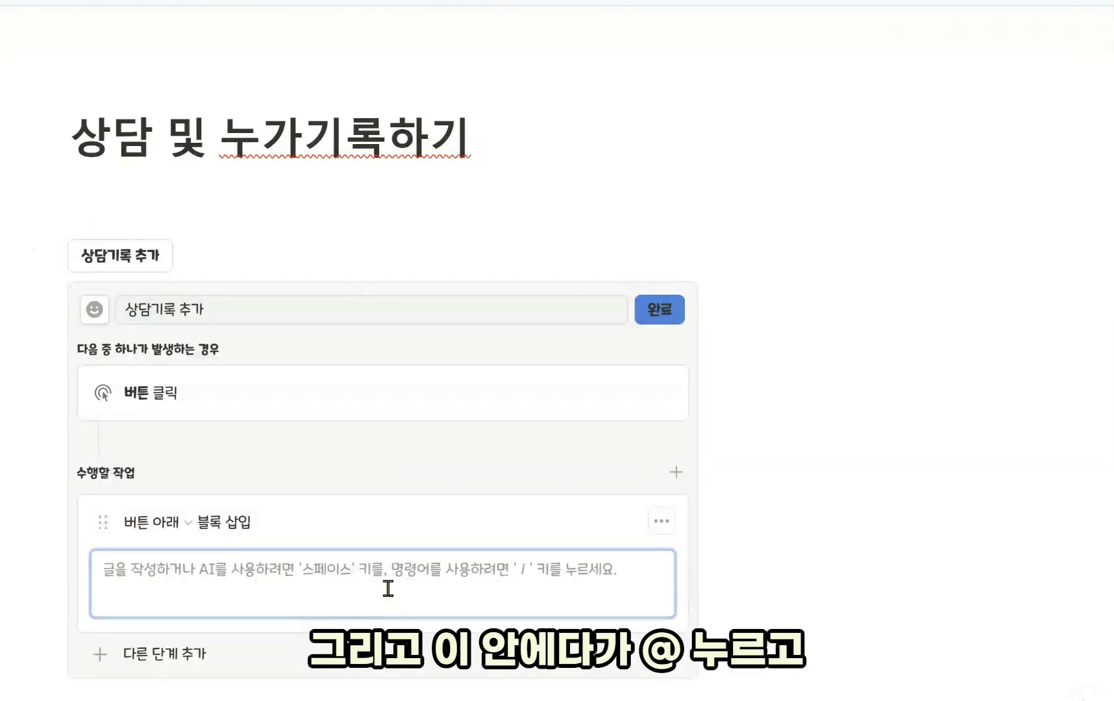
pyautogui.write('@')
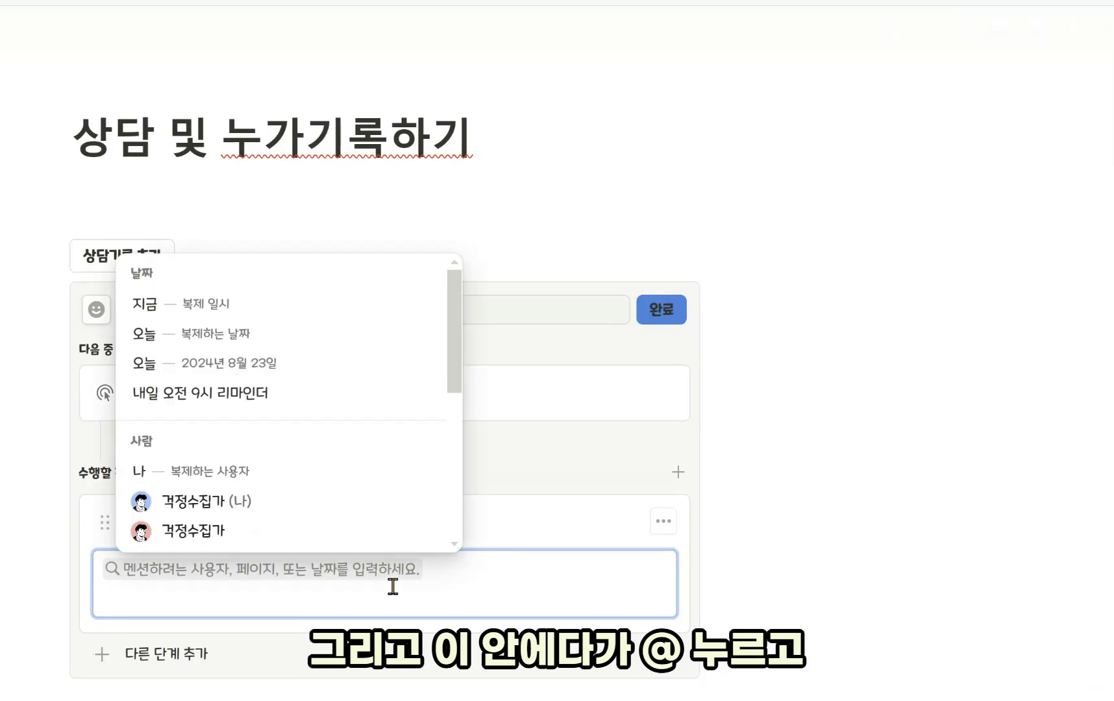
pyautogui.click(341, 314)
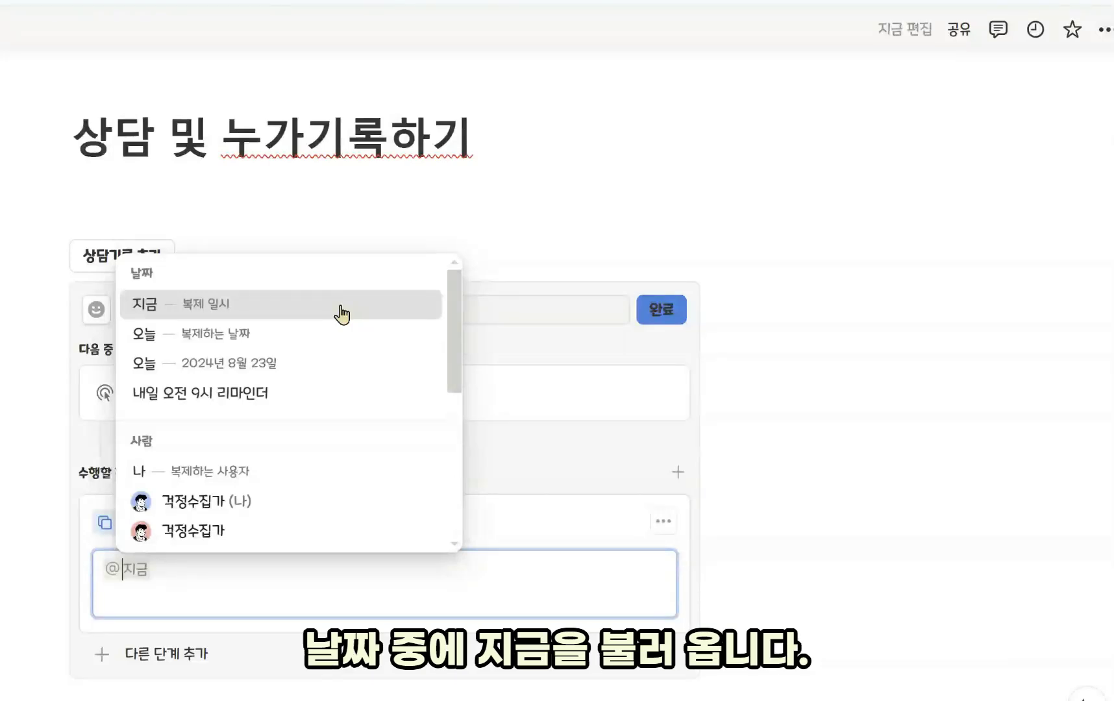
pyautogui.click(343, 315)
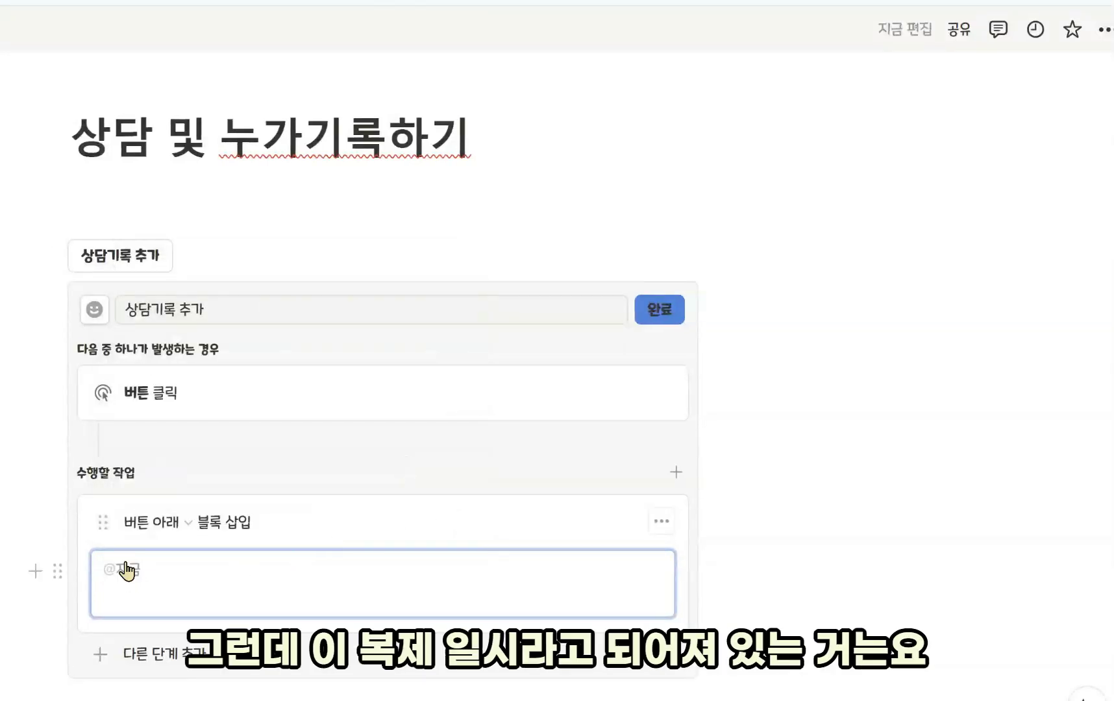
# Add the text 상담내용: after the date mention in the inserted block and finish the button's setup.
pyautogui.moveTo(127, 572)
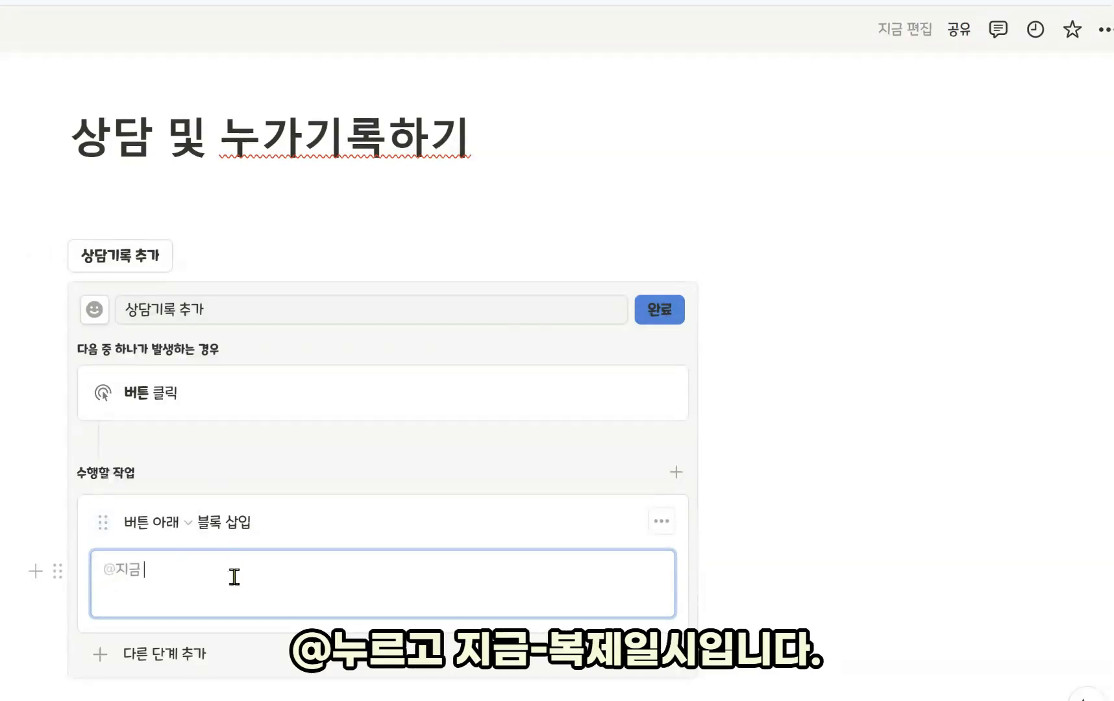
pyautogui.write('샘')
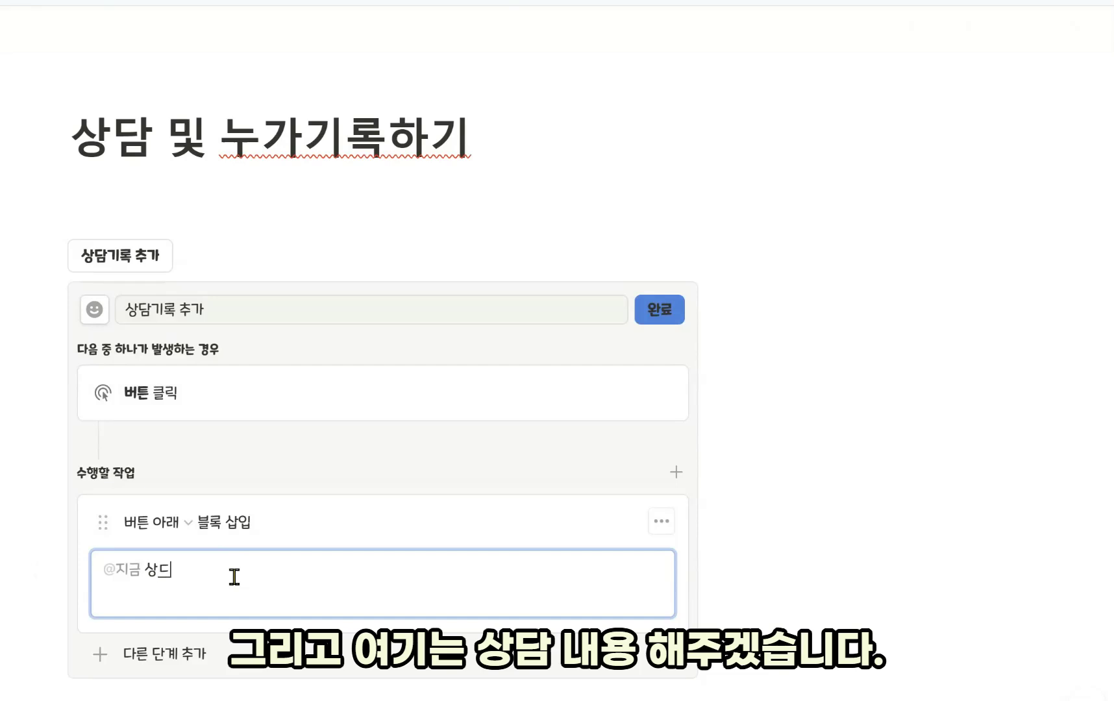
pyautogui.write('담내용:')
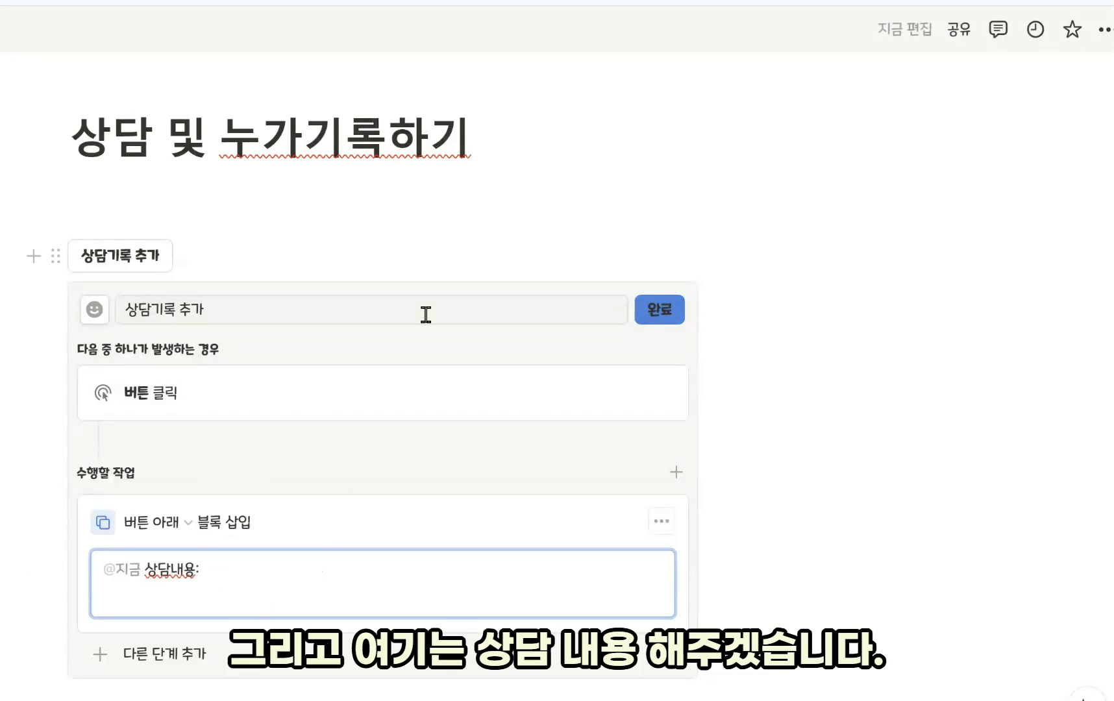
pyautogui.click(667, 311)
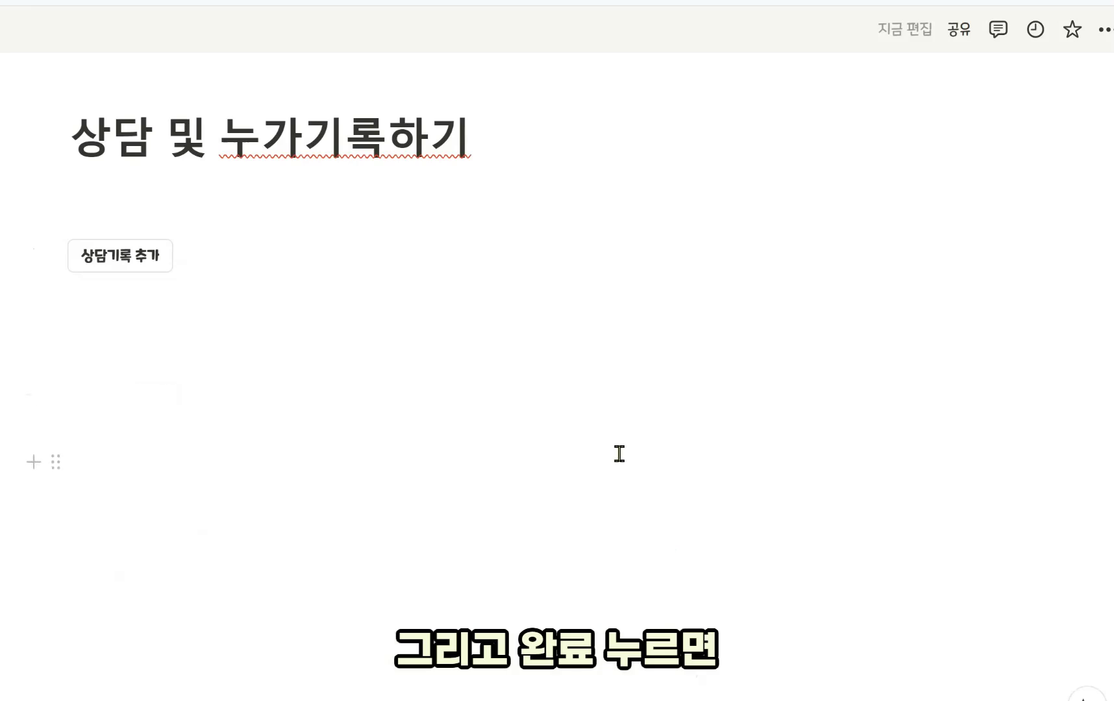
# Run the 상담기록 추가 button three times to create three consultation entries.
pyautogui.click(139, 273)
pyautogui.click(143, 269)
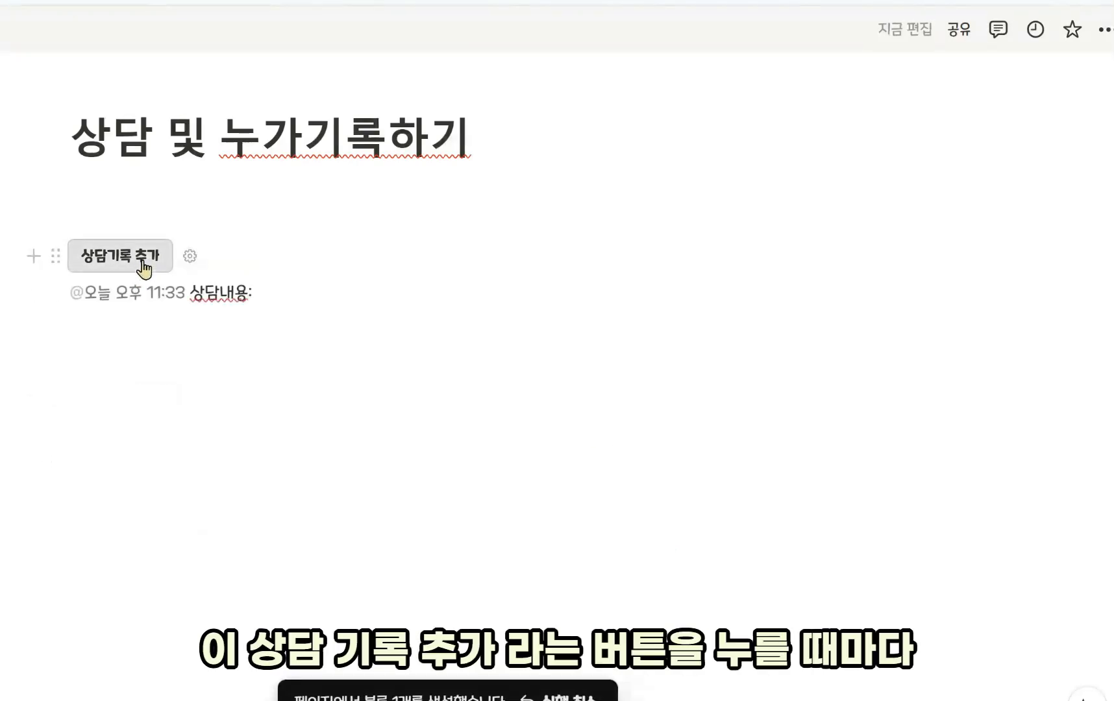
pyautogui.click(142, 268)
pyautogui.moveTo(91, 333)
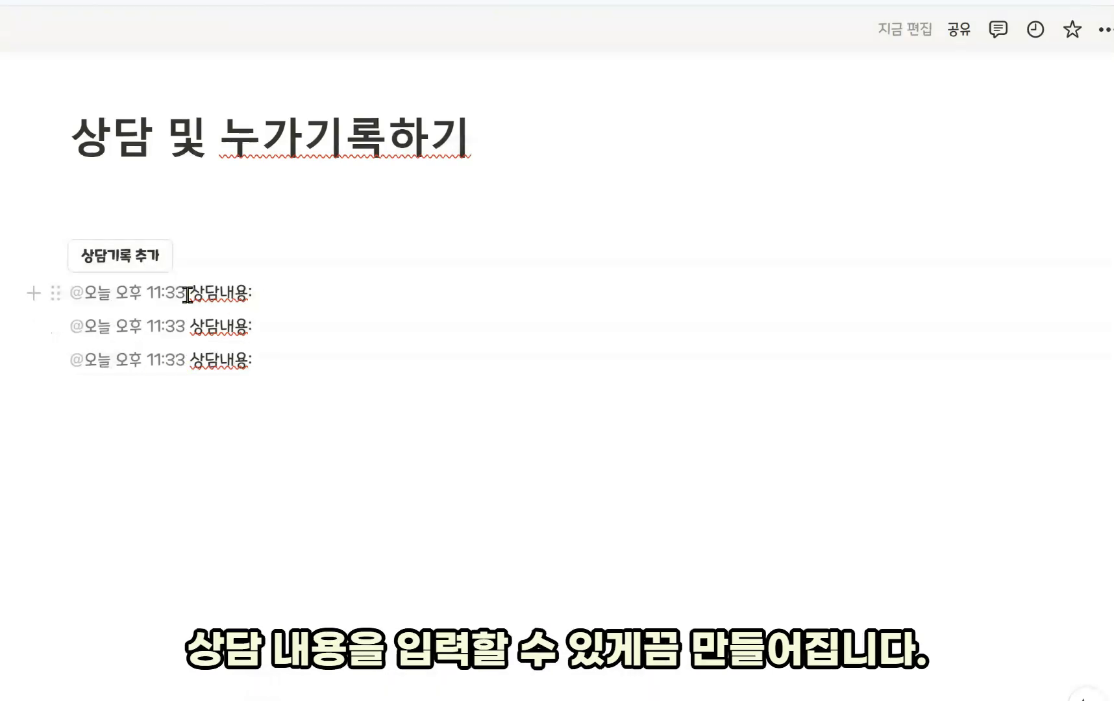
# Fill in each of the three 상담내용 entries with filler text made of repeated ㄷㄱ characters.
pyautogui.click(480, 313)
pyautogui.write('ㄷㄱㄷㄱㄷ')
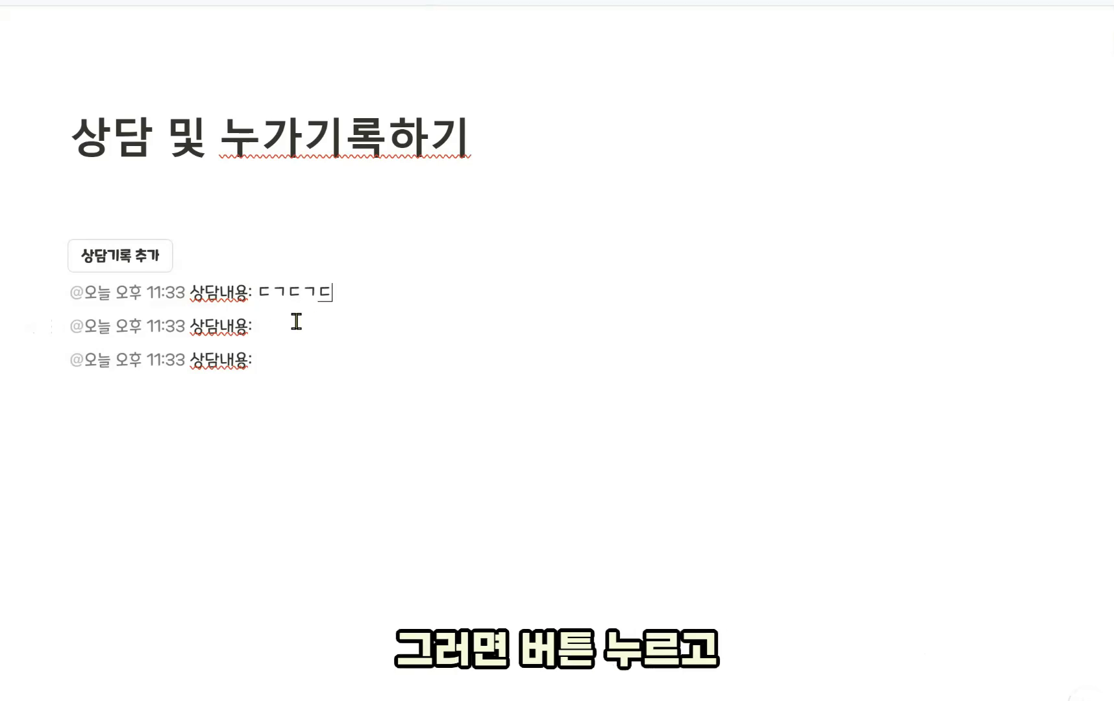
pyautogui.write('ㄱㄷㄱㄱㄱㄷㄱㄷㄱㄷㄱㄷㄱㄷㄱㄷ')
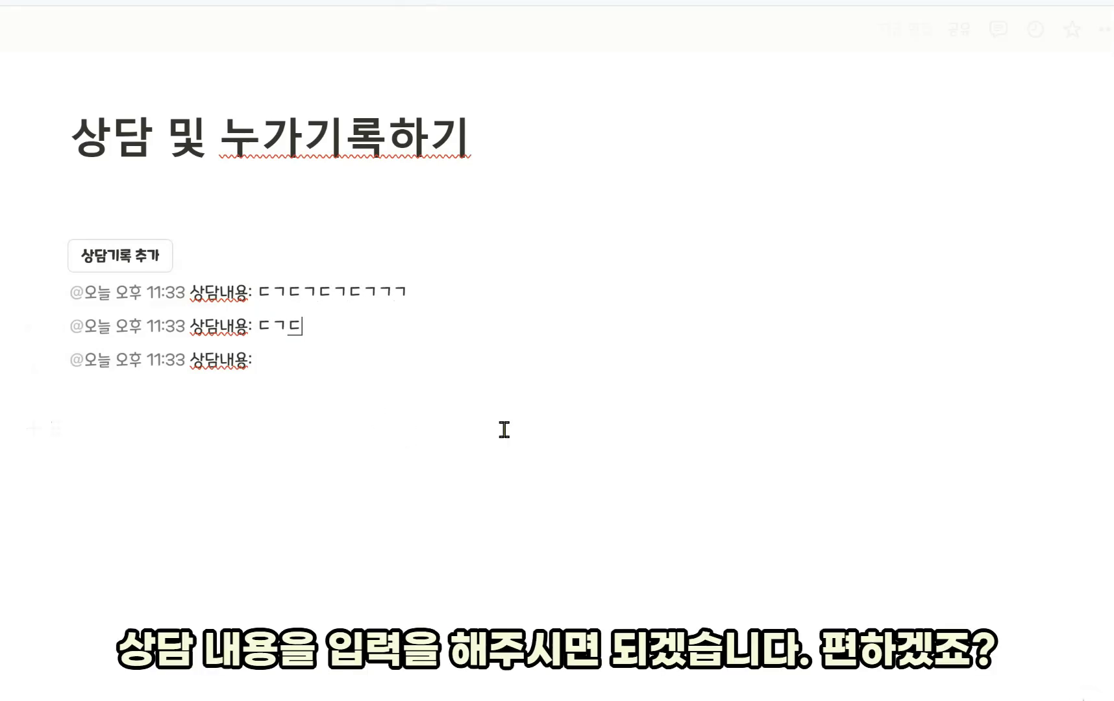
pyautogui.click(366, 352)
pyautogui.write('ㄷㄱㄷㄱㄷㄱㄷㄱ')
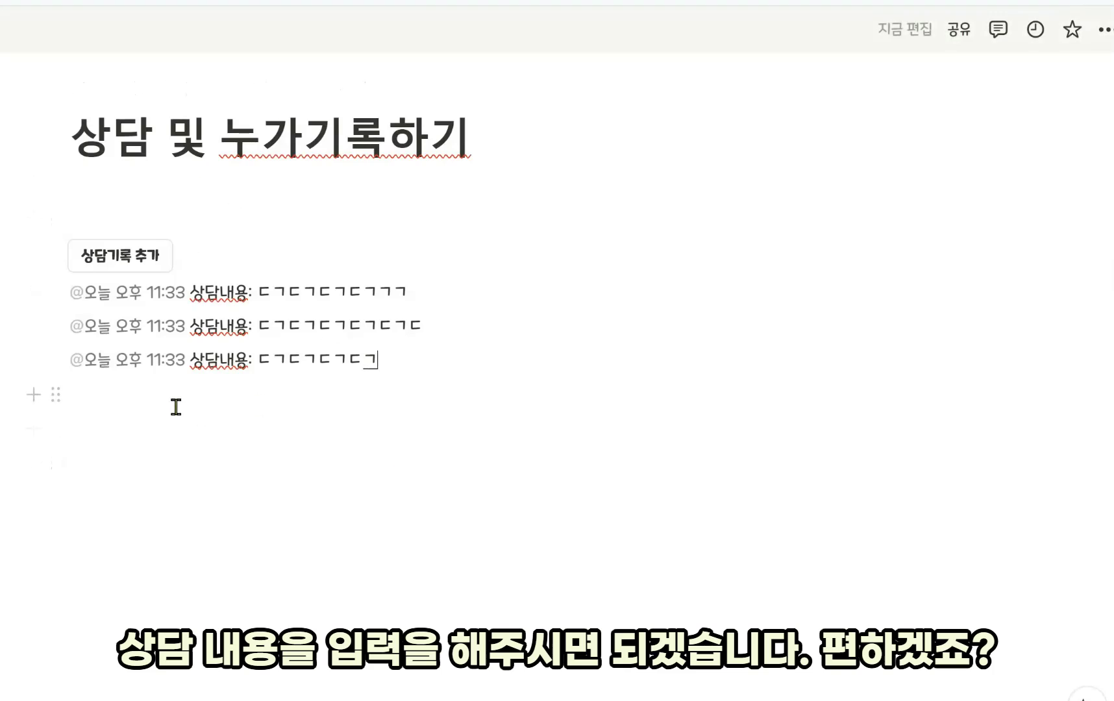
pyautogui.scroll(-2, 176, 407)
pyautogui.scroll(2, 176, 408)
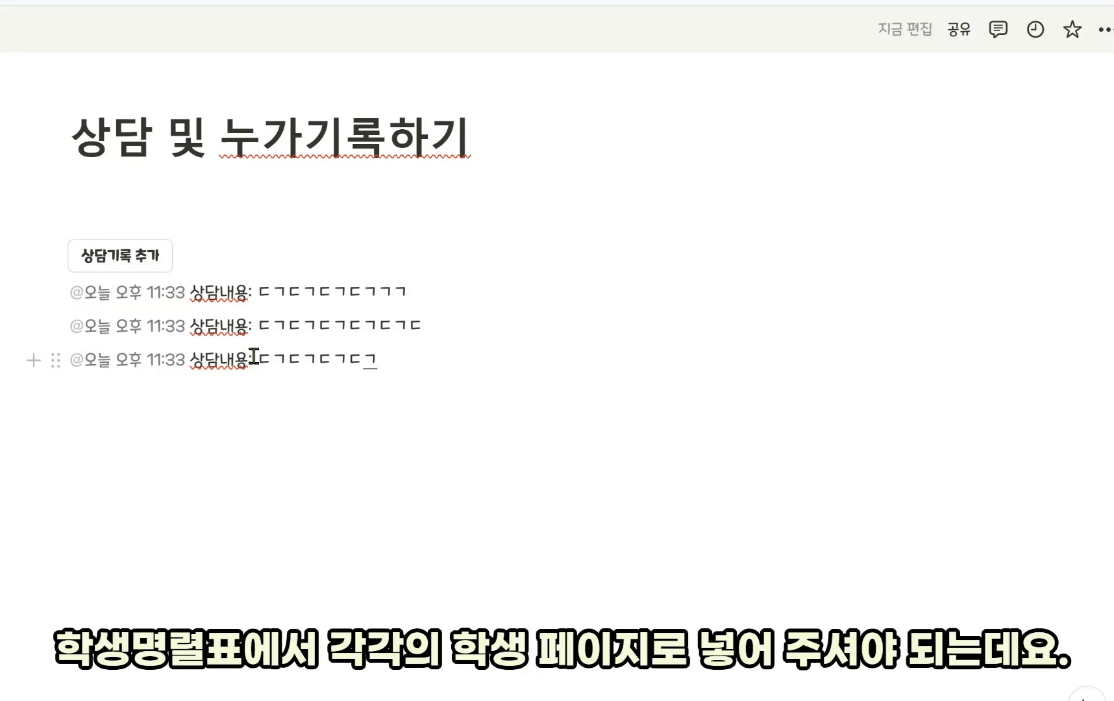
# Add three blank lines below the last consultation entry.
pyautogui.rightClick(406, 365)
pyautogui.click(390, 360)
pyautogui.press('Return')
pyautogui.press('Return')
pyautogui.press('Return')
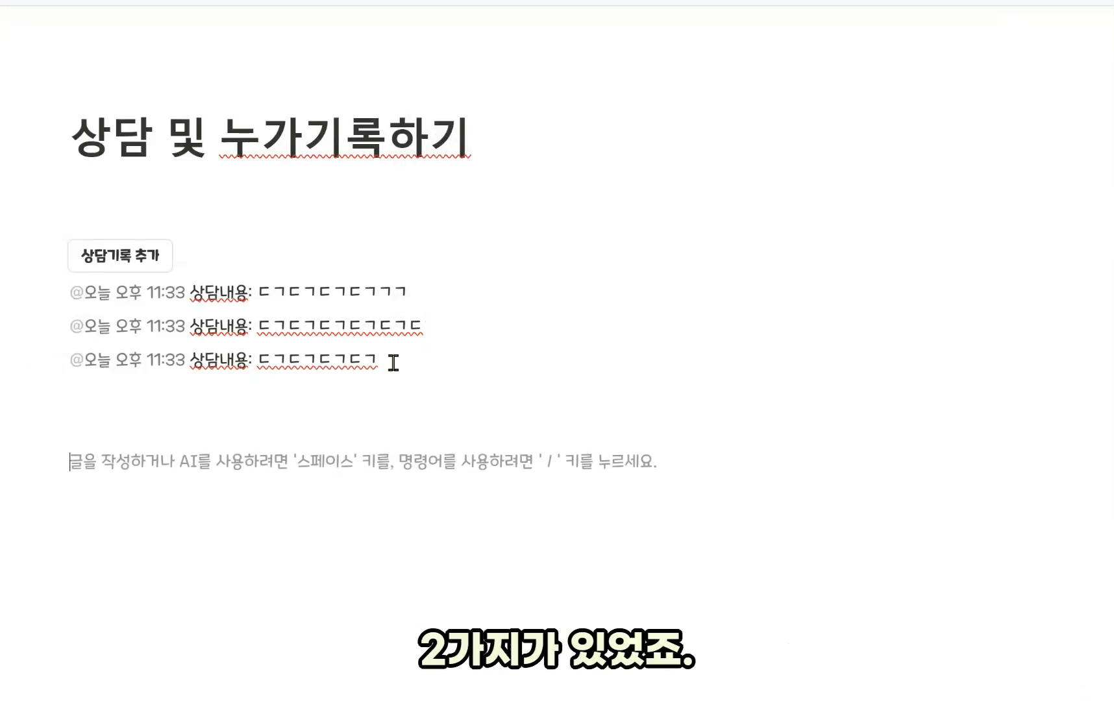
# Insert a database view linked to the existing 학생명렬표(3) database, using its 학생 신상 view.
pyautogui.write('/ㄷ이')
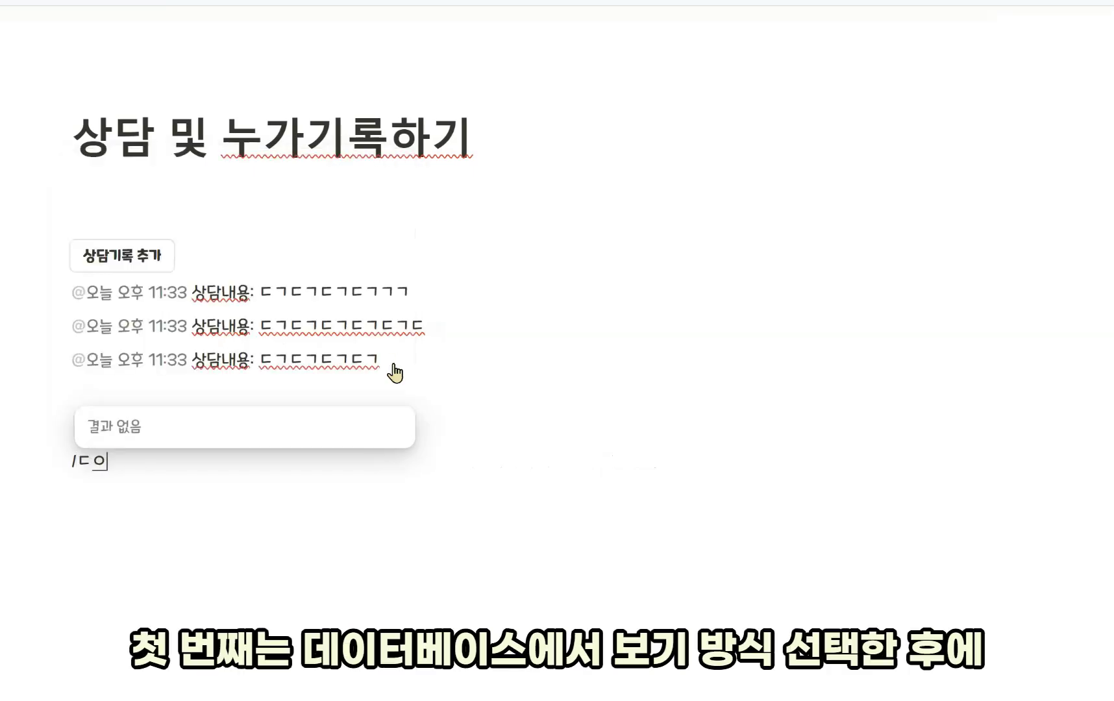
pyautogui.press('BackSpace')
pyautogui.press('BackSpace')
pyautogui.write('데이터')
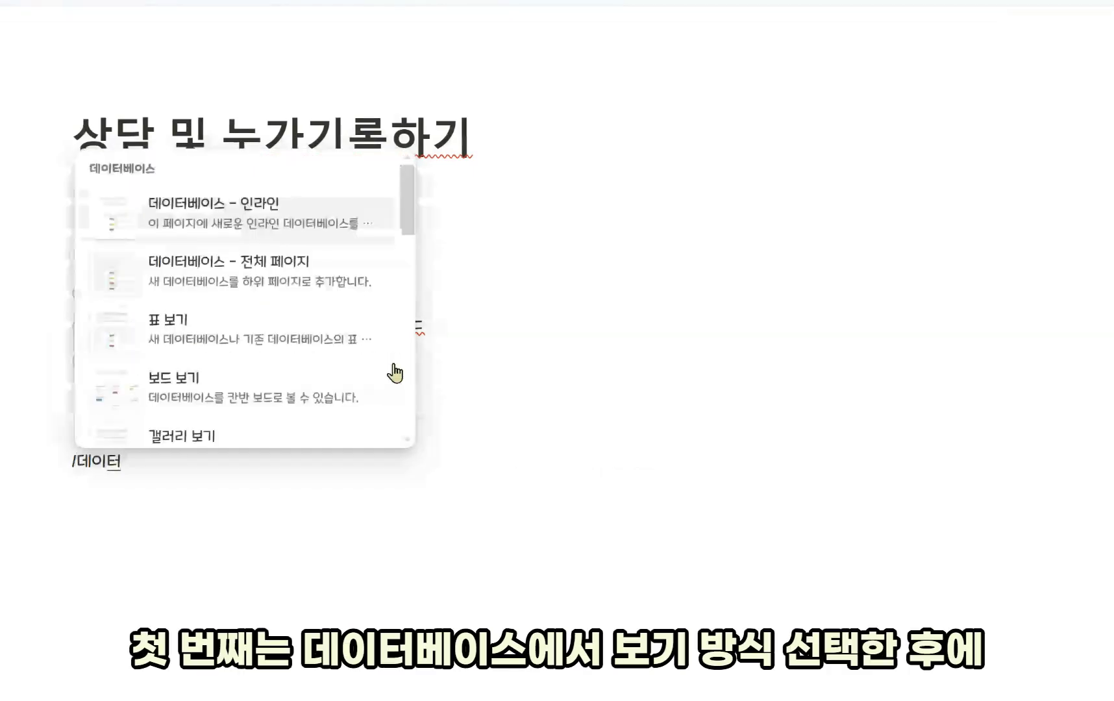
pyautogui.scroll(-1, 395, 373)
pyautogui.click(232, 242)
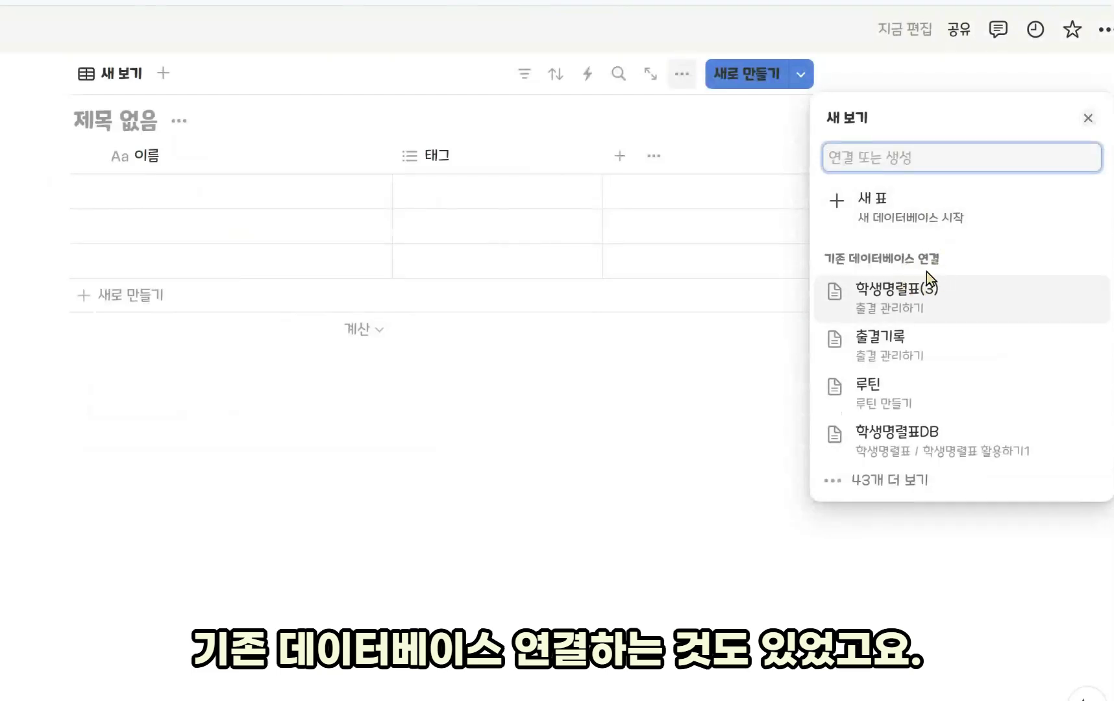
pyautogui.click(918, 305)
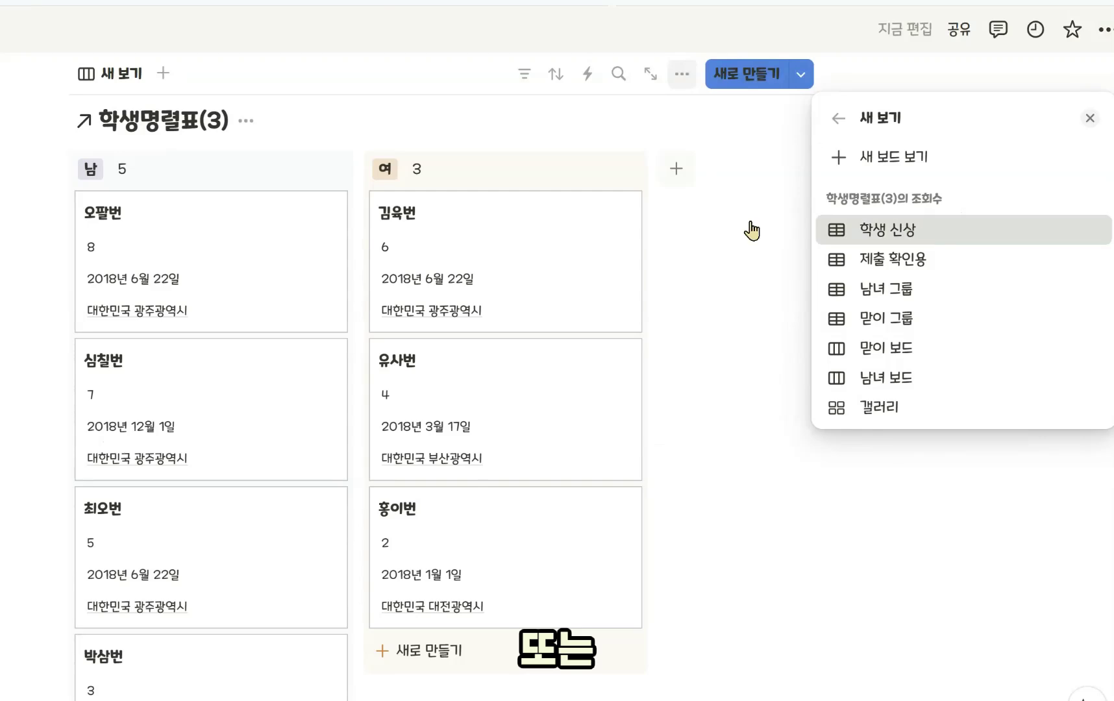
pyautogui.click(477, 552)
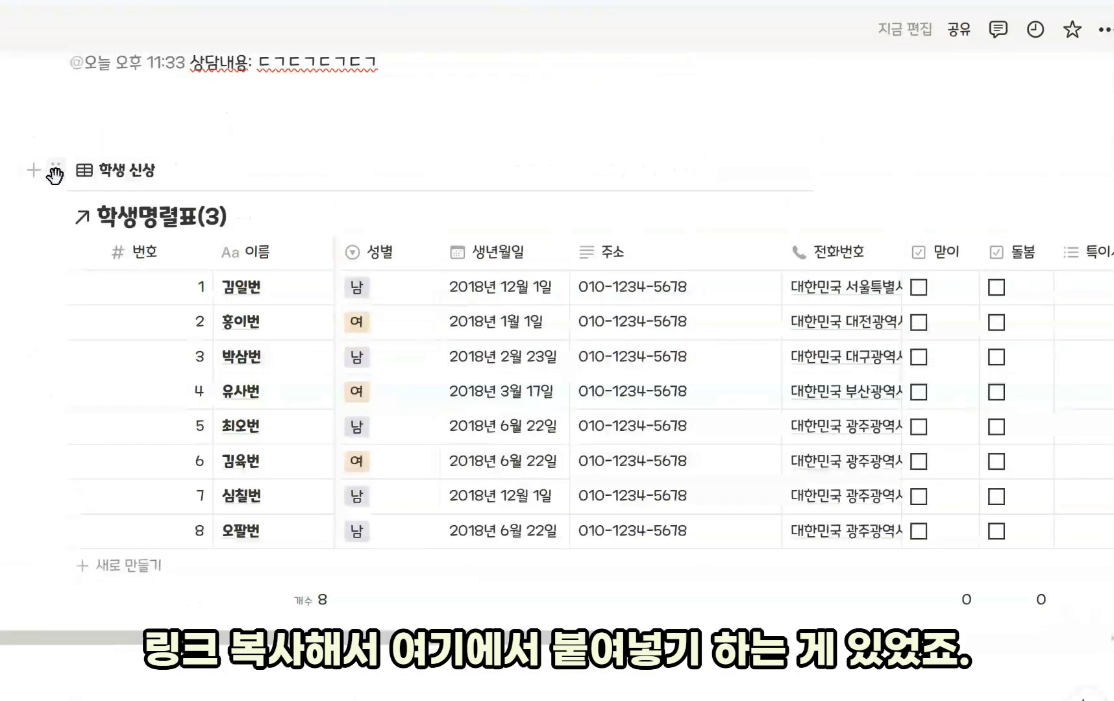
# Hide the database title of the linked 학생명렬표(3) view.
pyautogui.click(56, 170)
pyautogui.click(437, 110)
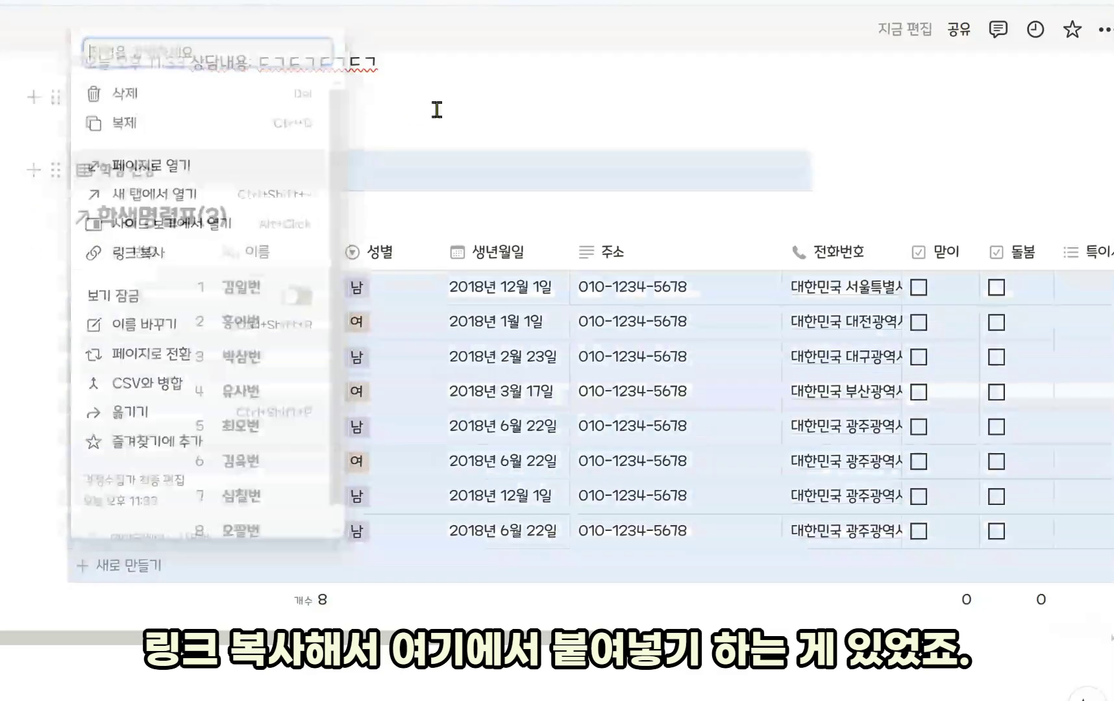
pyautogui.scroll(3, 299, 179)
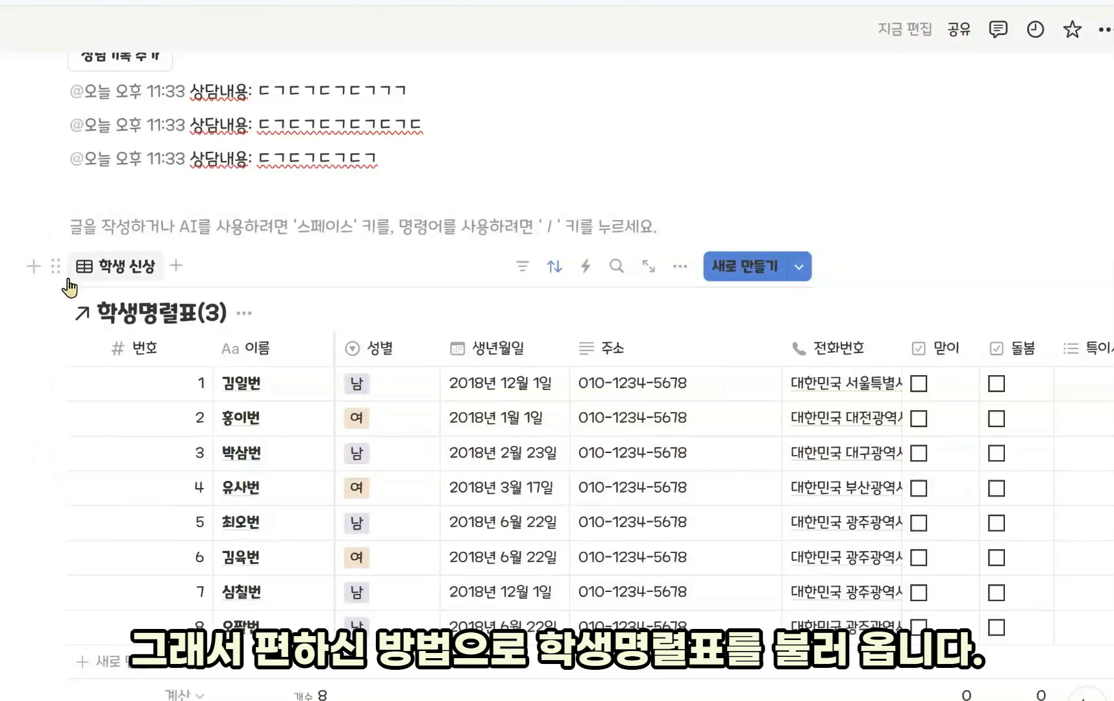
pyautogui.click(244, 319)
pyautogui.click(295, 424)
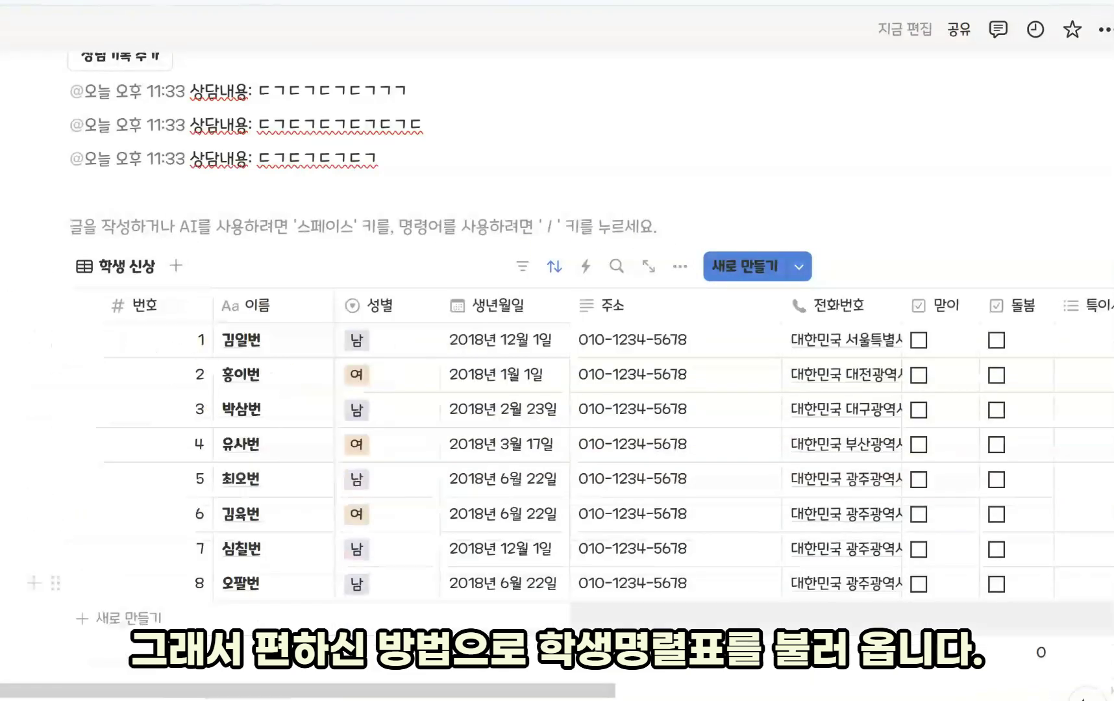
# Move the first consultation entry into the page of student number 2 in the roster and open that page to check it.
pyautogui.scroll(3, 280, 452)
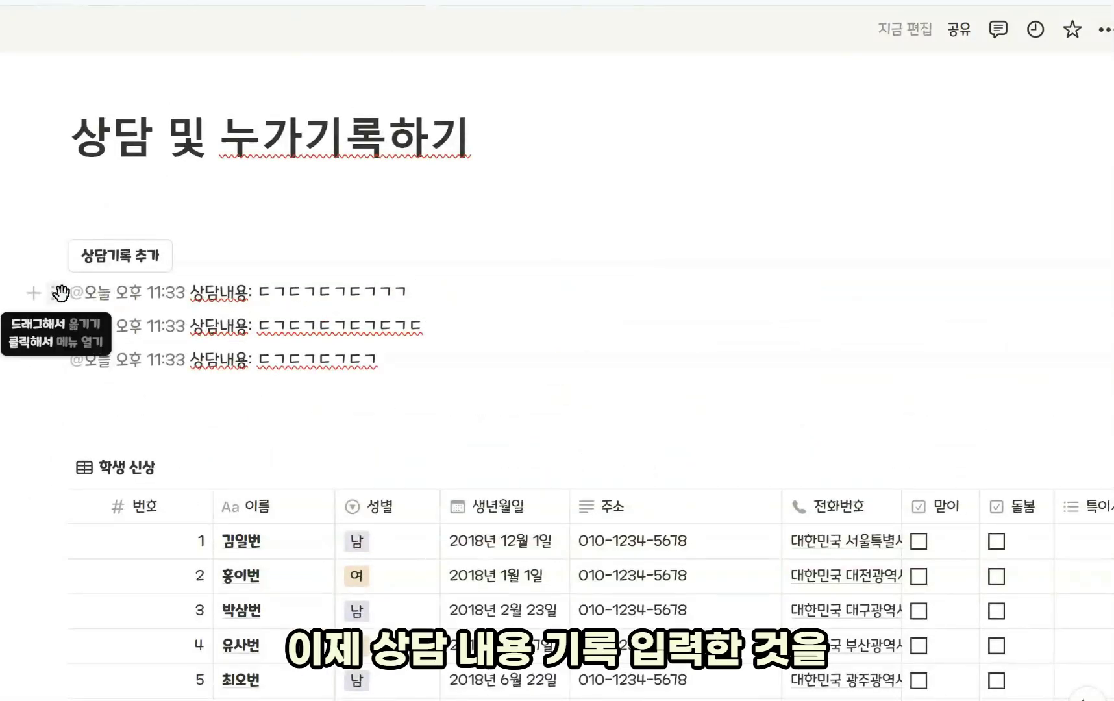
pyautogui.moveTo(61, 293); pyautogui.dragTo(287, 587)
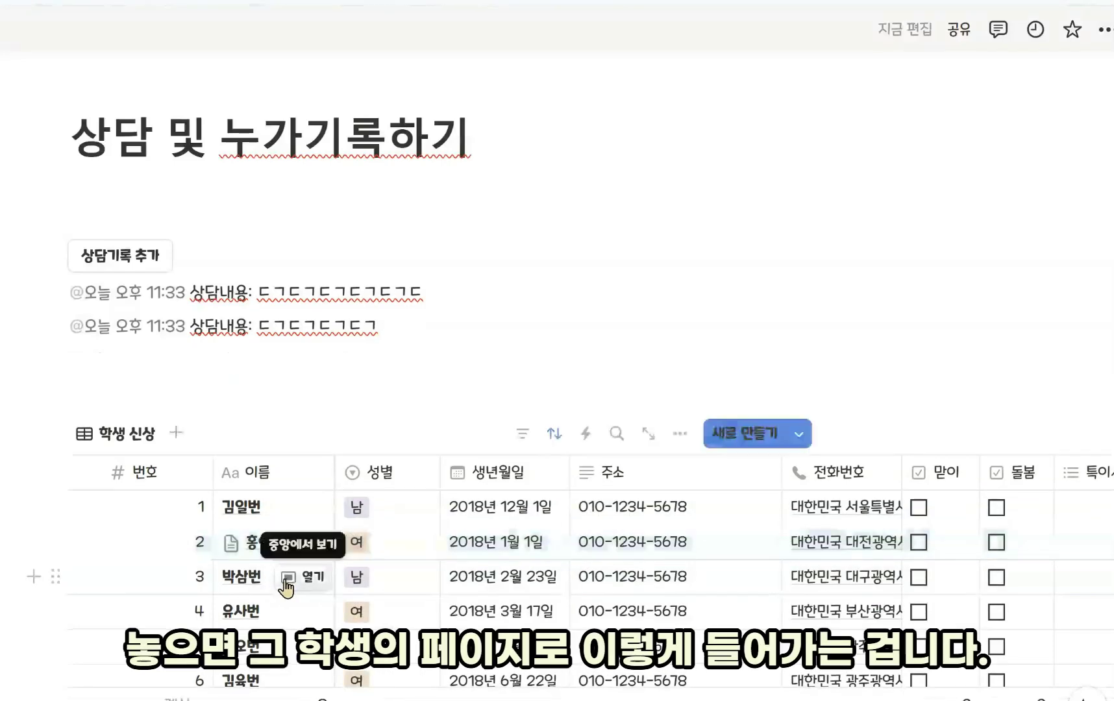
pyautogui.click(302, 545)
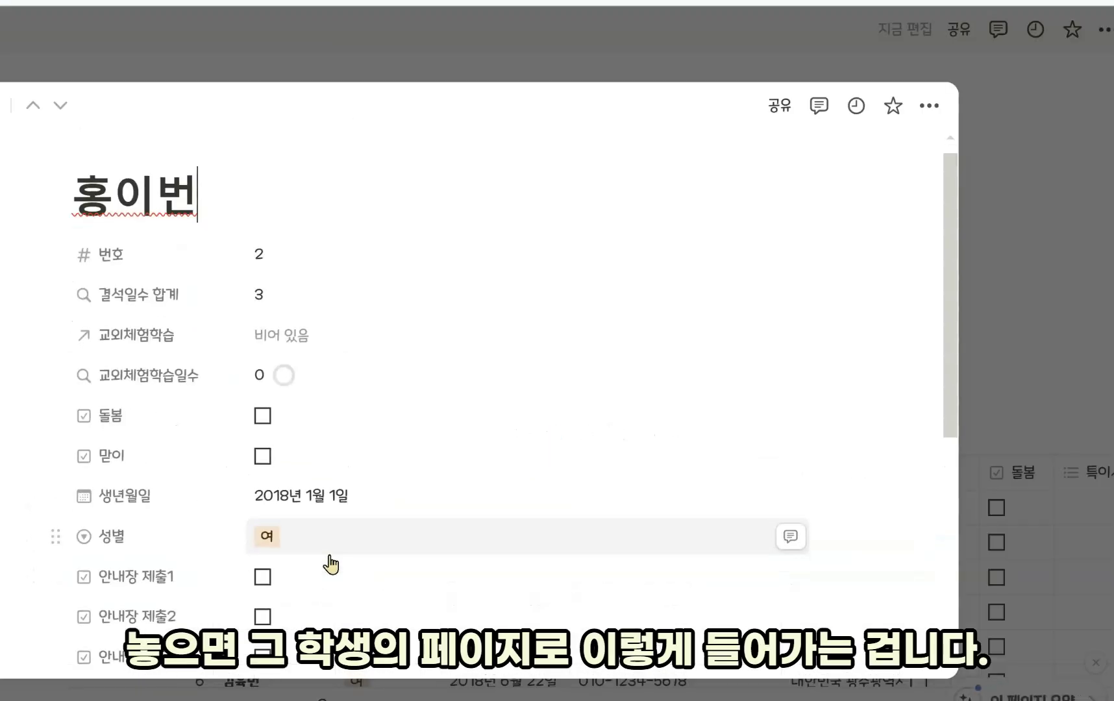
pyautogui.scroll(-10, 328, 572)
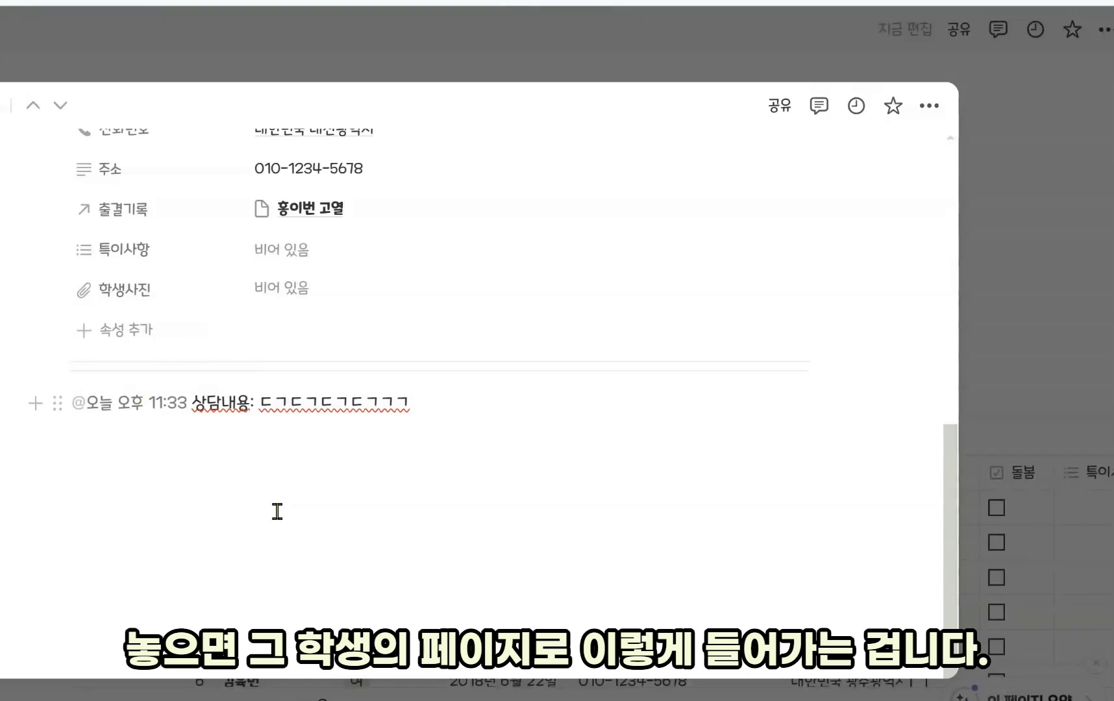
# Close the student page and create a new timestamped consultation entry with the 상담기록 추가 button.
pyautogui.click(1013, 257)
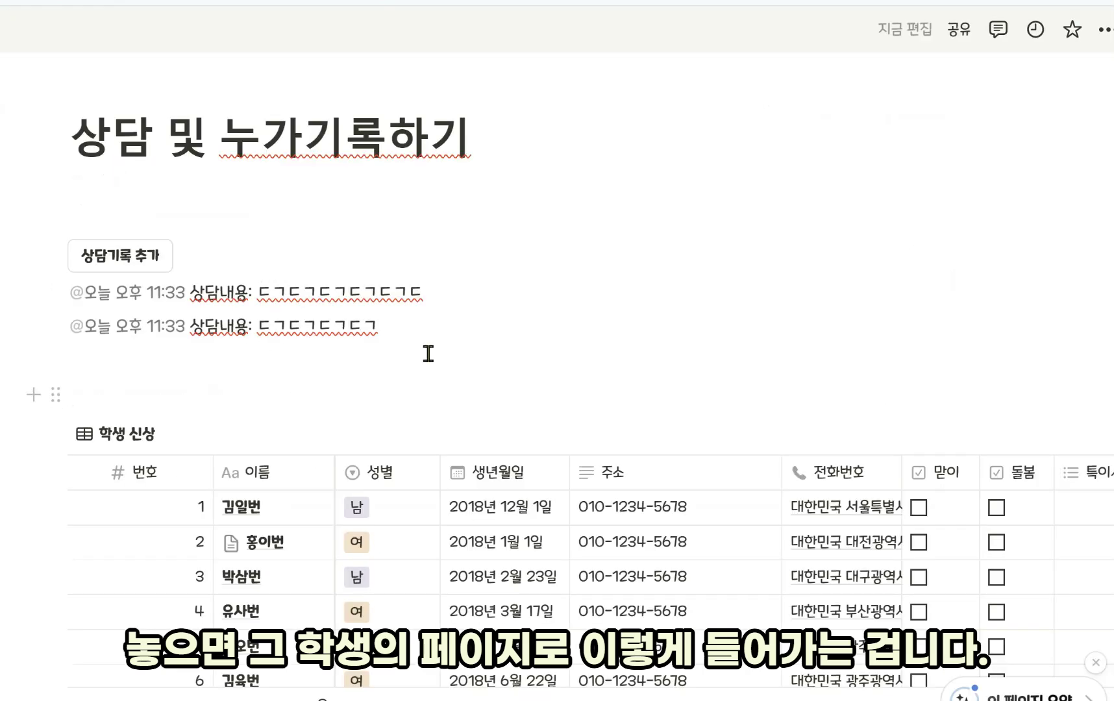
pyautogui.click(120, 255)
pyautogui.moveTo(55, 298); pyautogui.dragTo(114, 201)
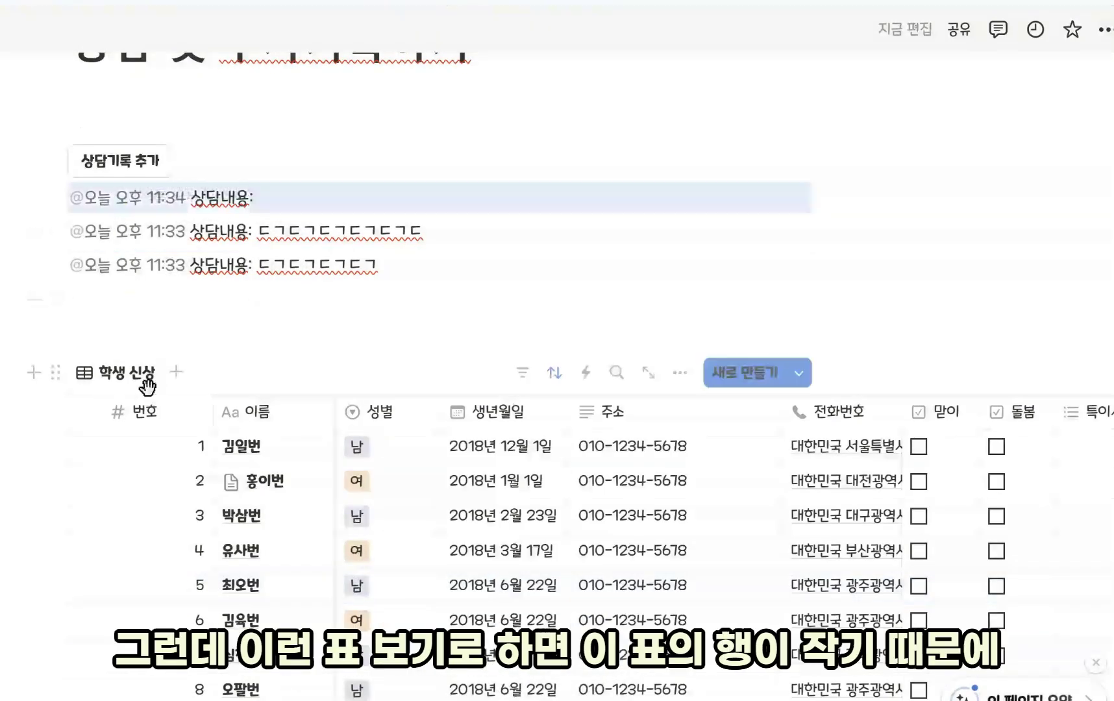
pyautogui.scroll(2, 169, 422)
pyautogui.scroll(-3, 168, 416)
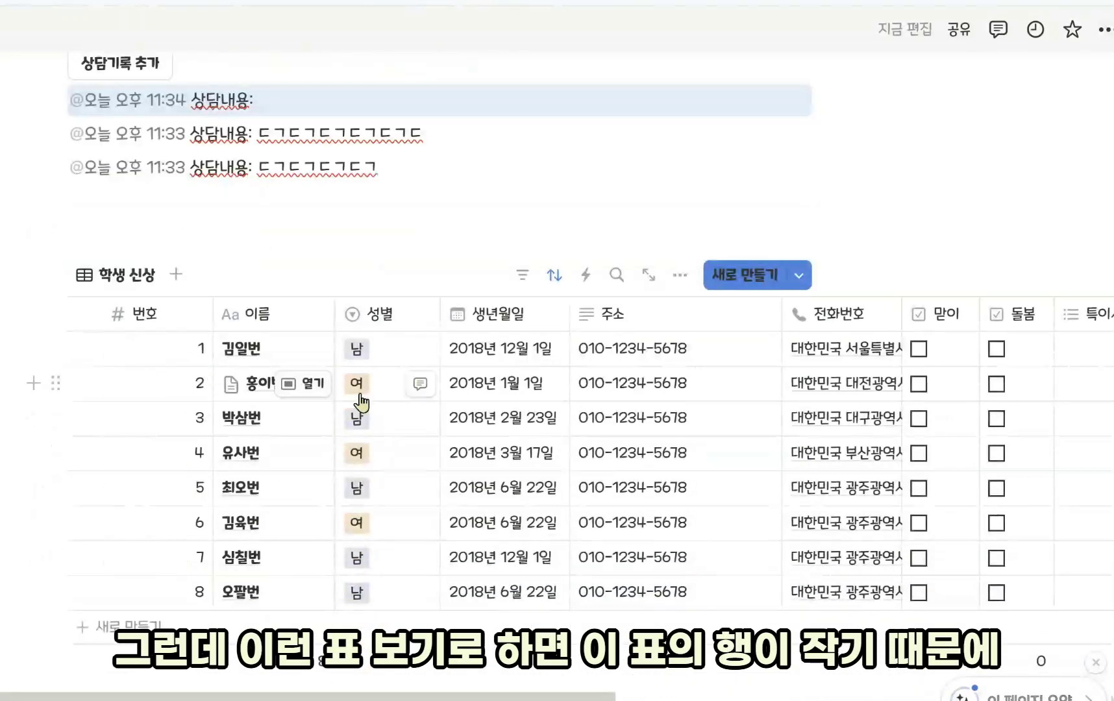
pyautogui.scroll(-2, 282, 471)
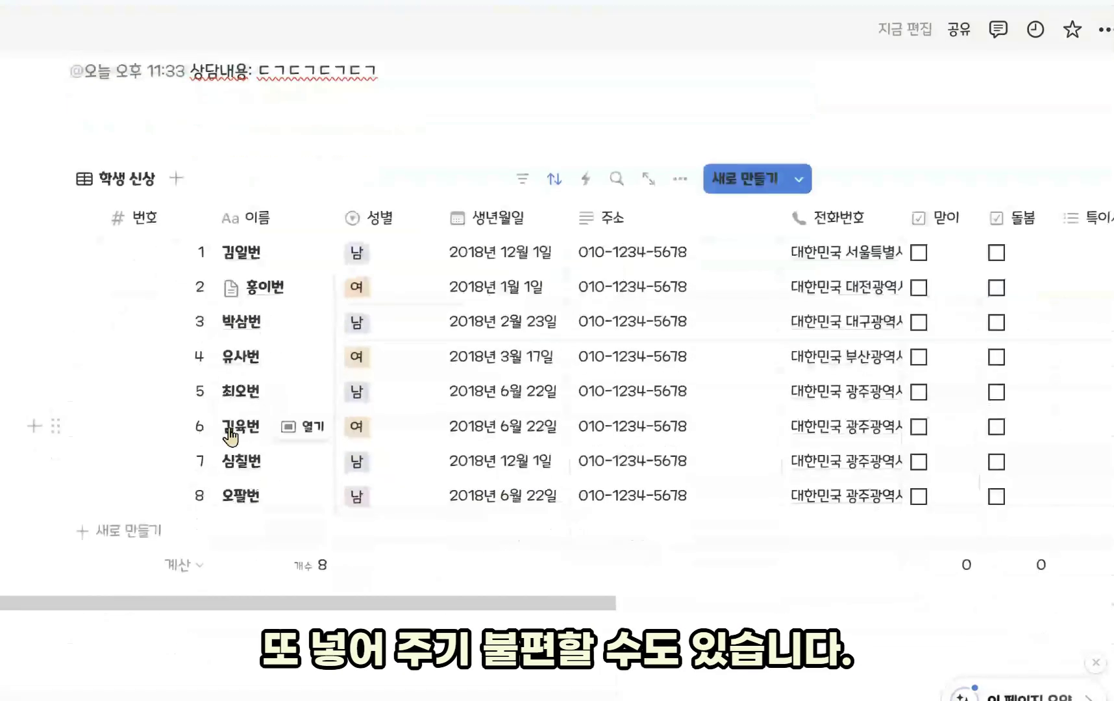
pyautogui.scroll(4, 282, 449)
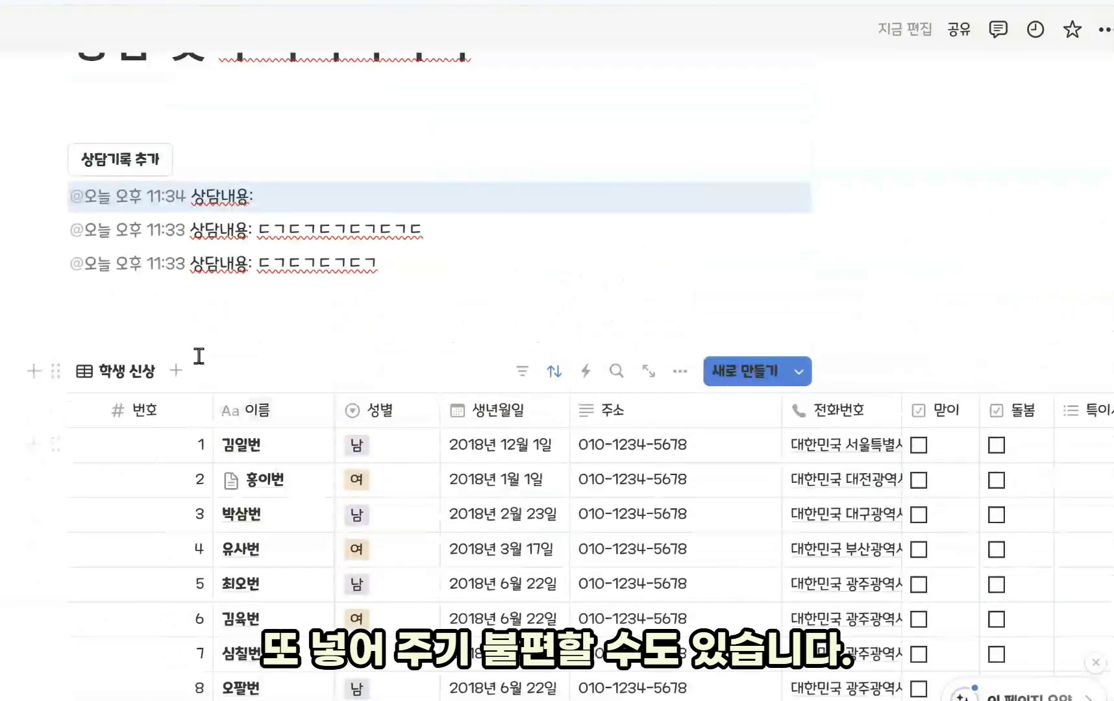
# Add a gallery view beside 학생 신상, linked to the existing 학생명렬표(3) database.
pyautogui.click(115, 380)
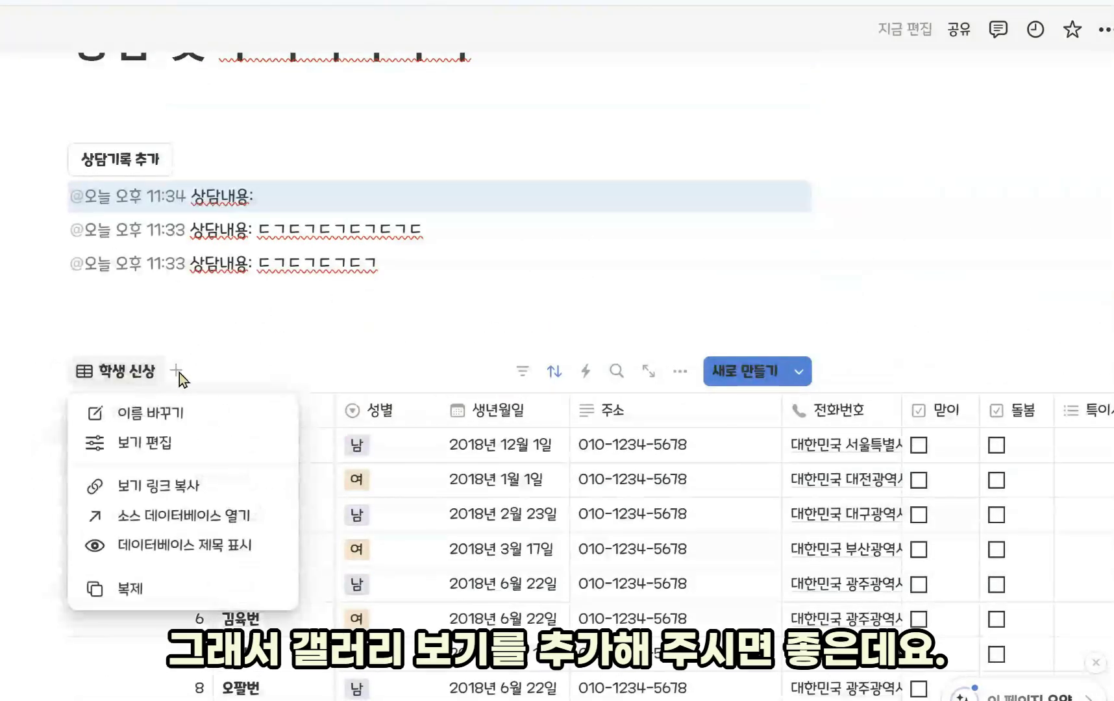
pyautogui.click(176, 371)
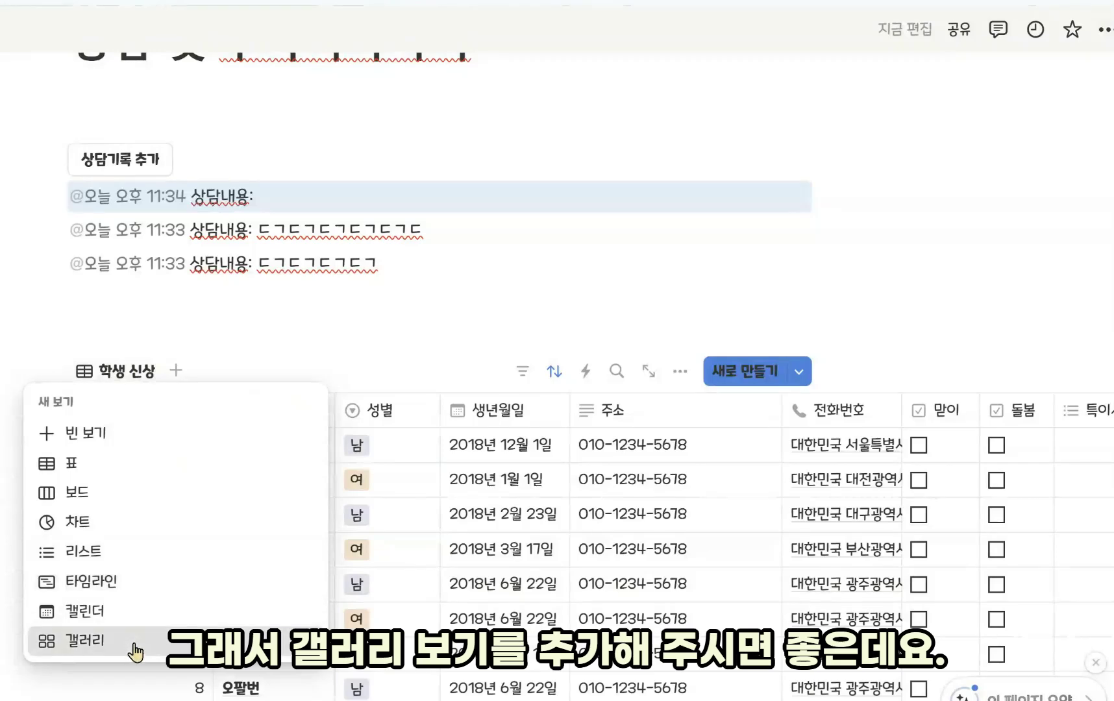
pyautogui.click(137, 642)
pyautogui.click(436, 575)
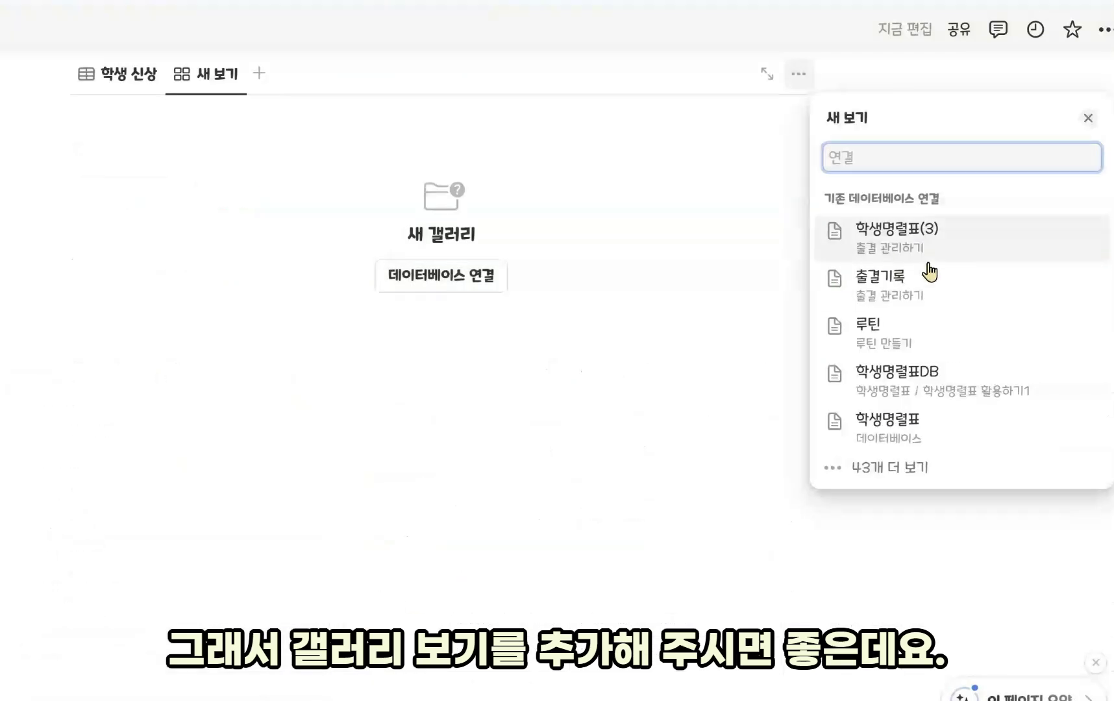
pyautogui.click(925, 252)
pyautogui.click(562, 282)
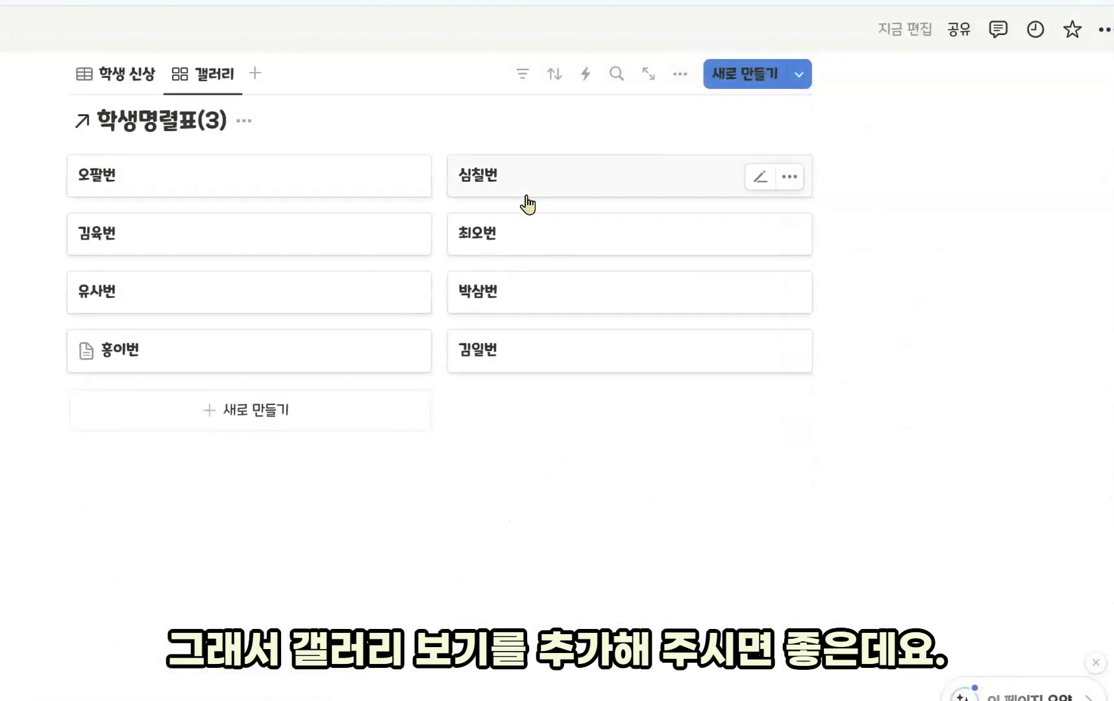
# Set the card preview of the gallery layout to 페이지 콘텐츠.
pyautogui.scroll(3, 525, 201)
pyautogui.click(680, 268)
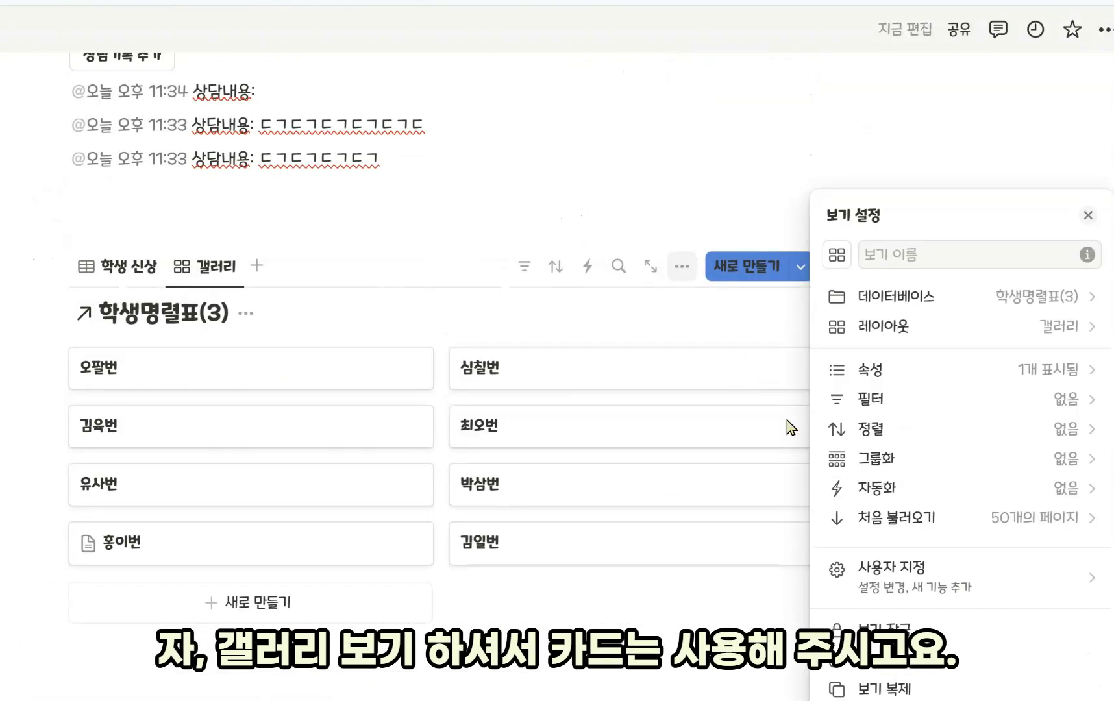
pyautogui.click(919, 334)
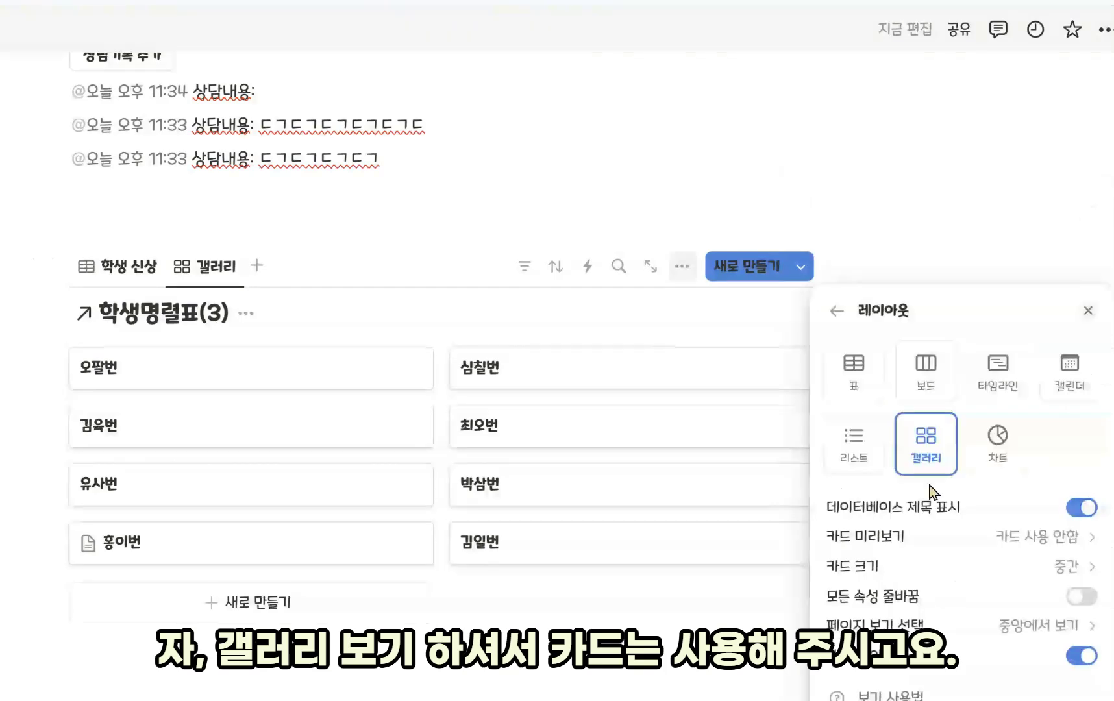
pyautogui.click(967, 540)
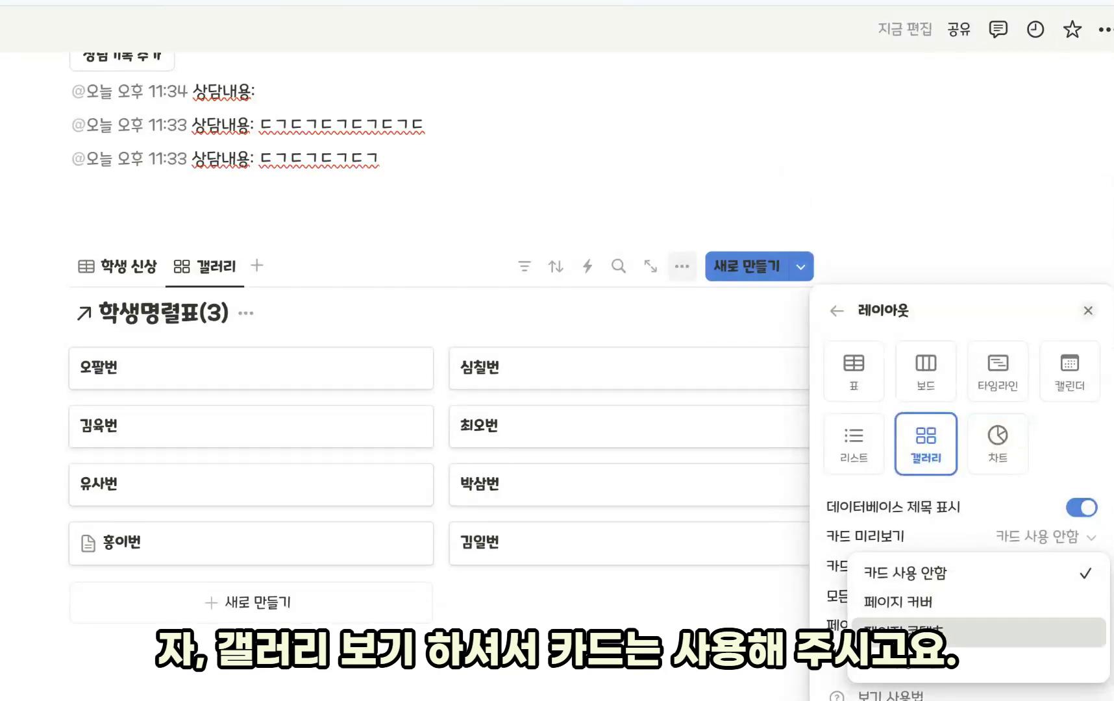
pyautogui.click(909, 632)
pyautogui.click(565, 234)
# Reduce the card size in the gallery layout so that three cards fit in each row.
pyautogui.click(676, 276)
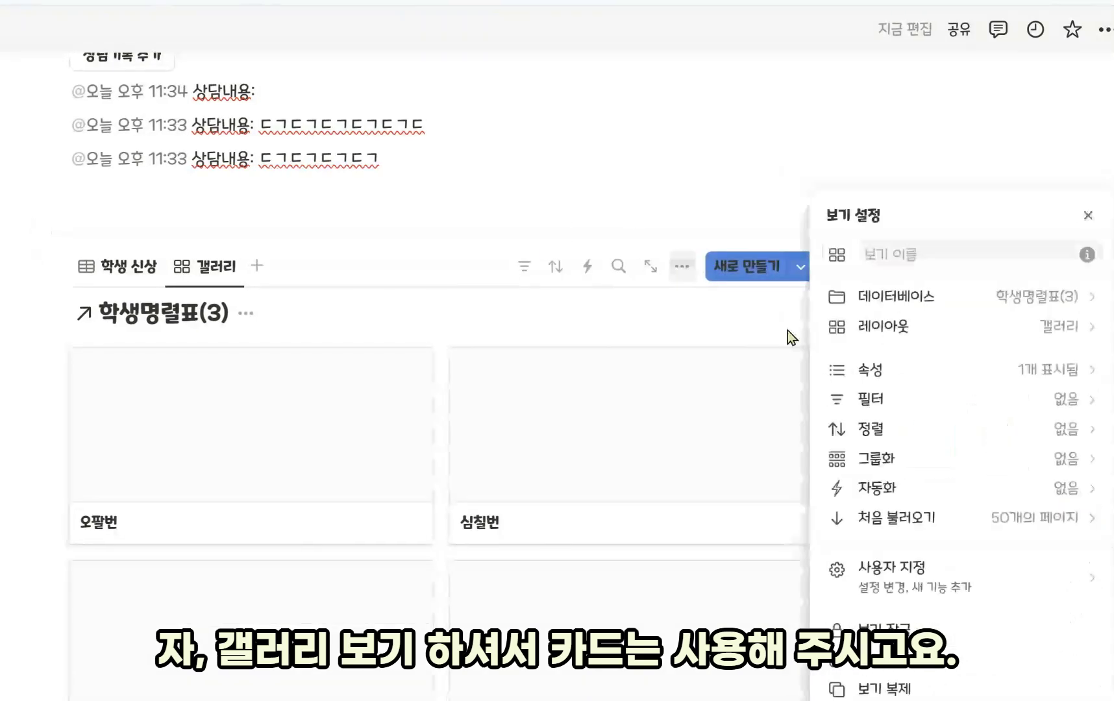
pyautogui.click(989, 338)
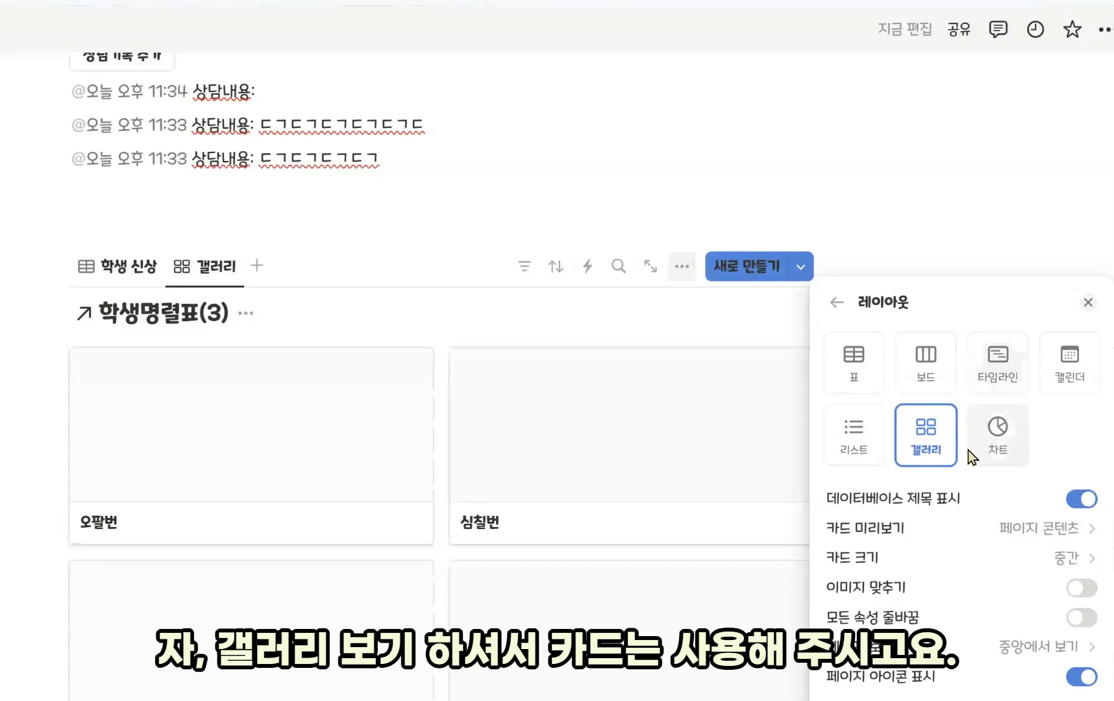
pyautogui.click(994, 558)
pyautogui.click(928, 599)
pyautogui.click(965, 205)
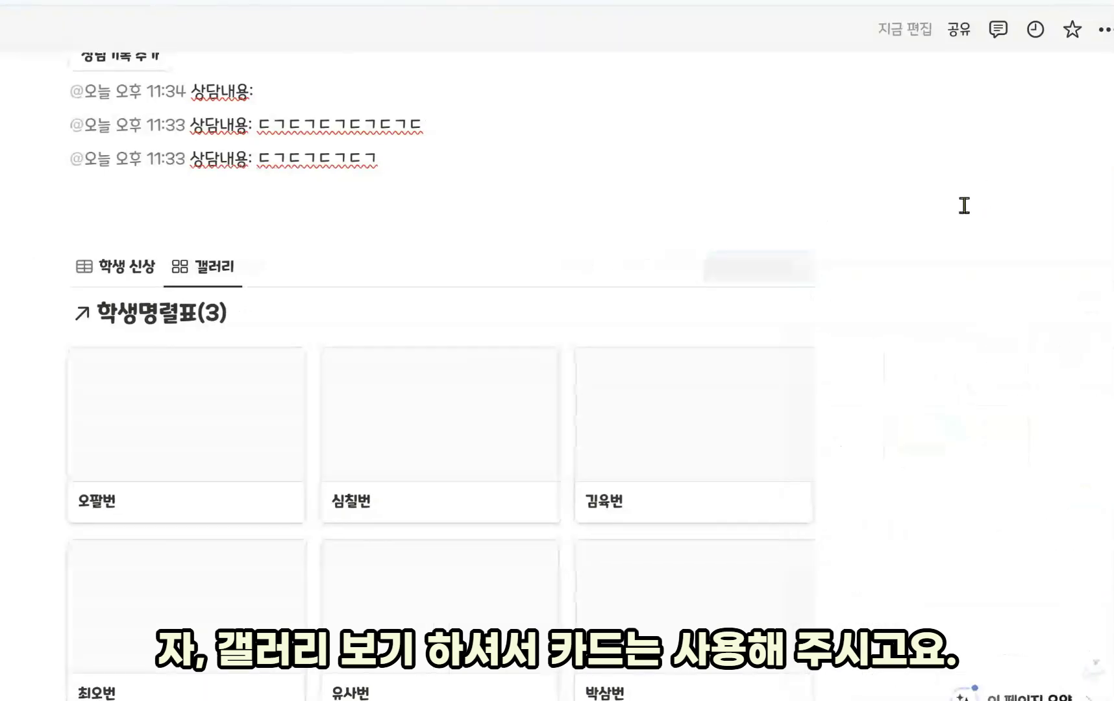
# Move the upper 11:33 consultation entry into student number 4's gallery card and the 11:34 entry into student number 8's card.
pyautogui.scroll(2, 703, 235)
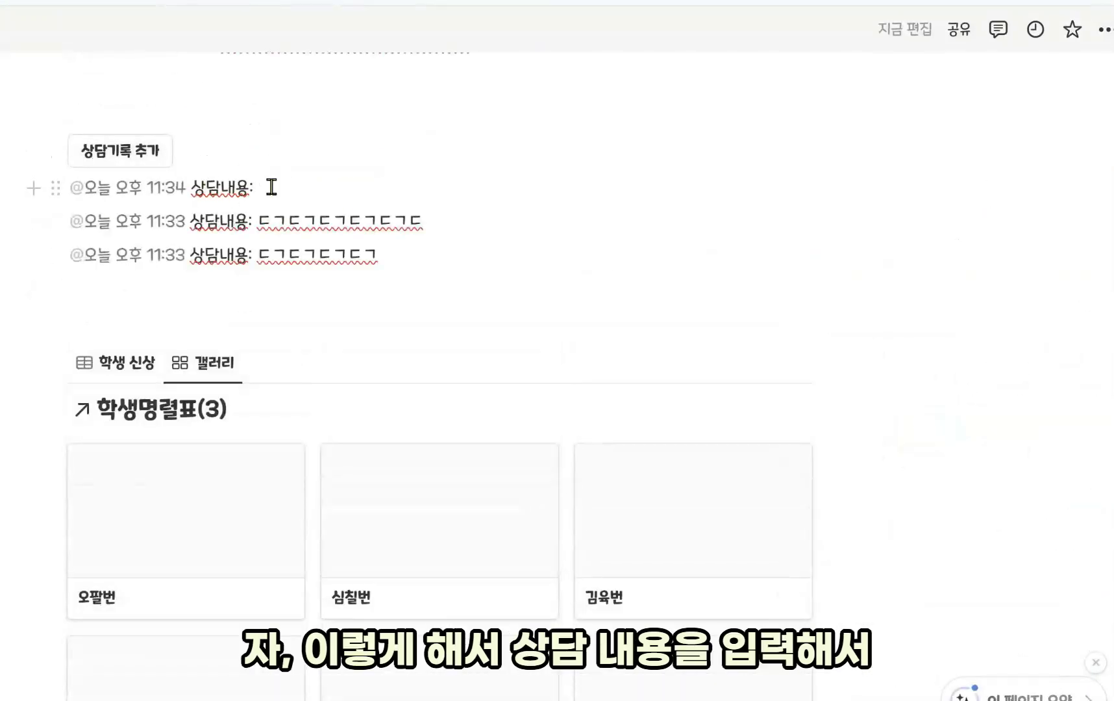
pyautogui.moveTo(56, 223); pyautogui.dragTo(426, 436)
pyautogui.scroll(3, 134, 239)
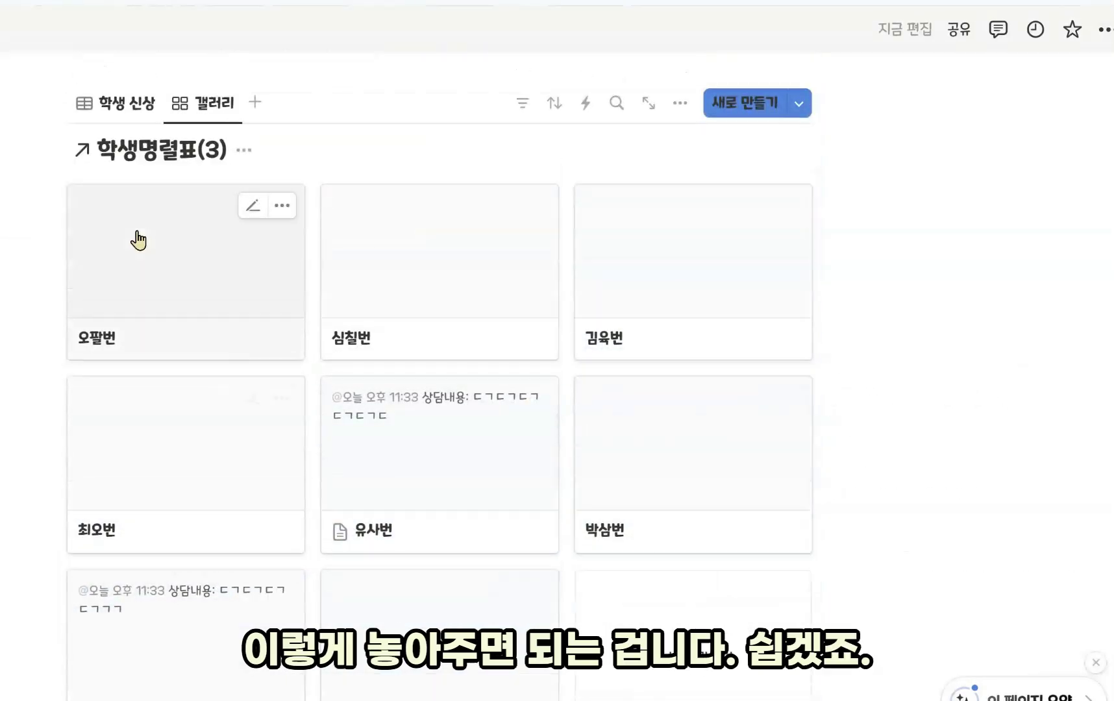
pyautogui.moveTo(59, 122); pyautogui.dragTo(195, 429)
pyautogui.scroll(2, 236, 406)
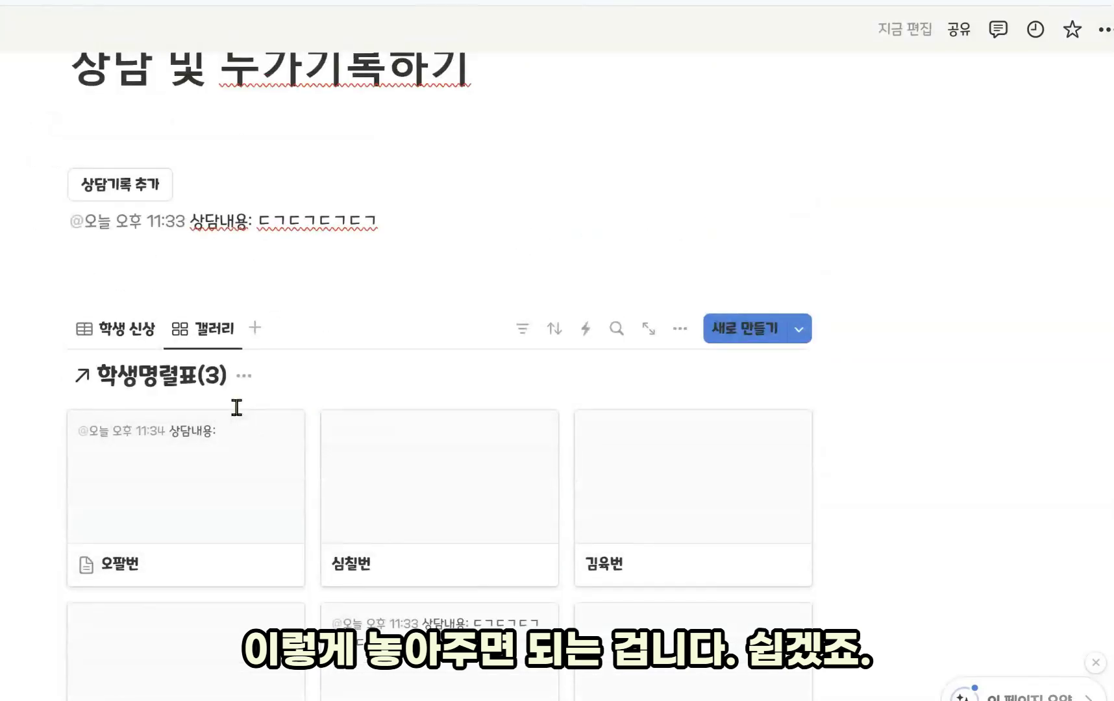
# Generate one more consultation entry above the remaining 11:33 entry using the 상담기록 추가 button.
pyautogui.scroll(1, 236, 407)
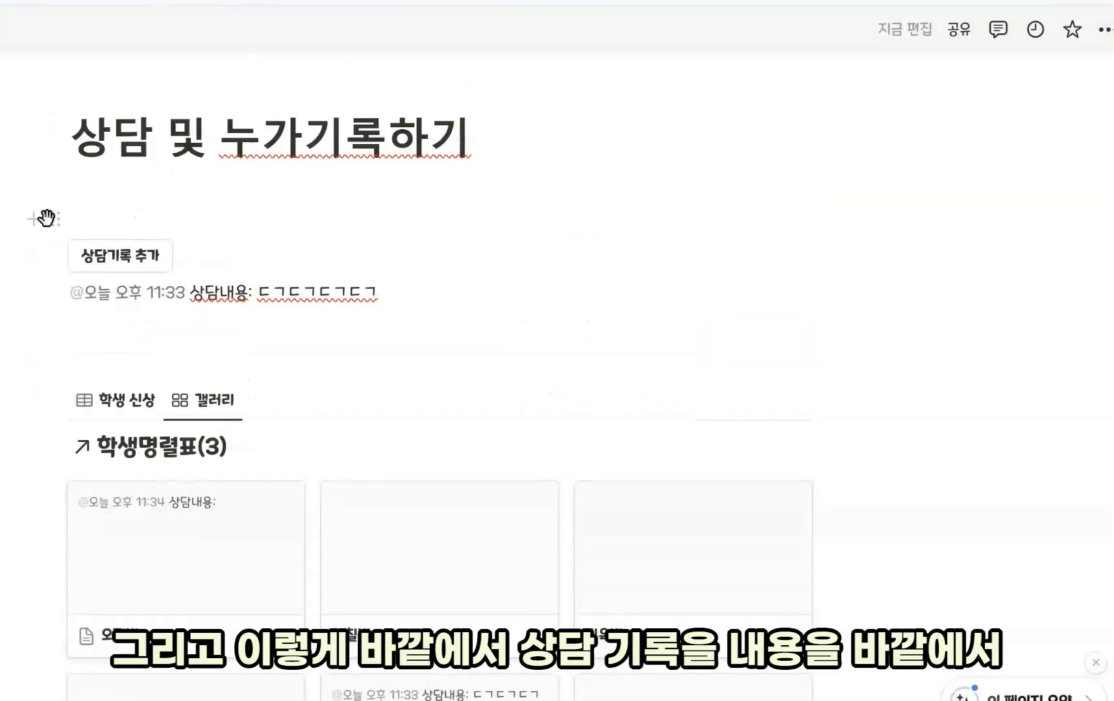
pyautogui.click(120, 255)
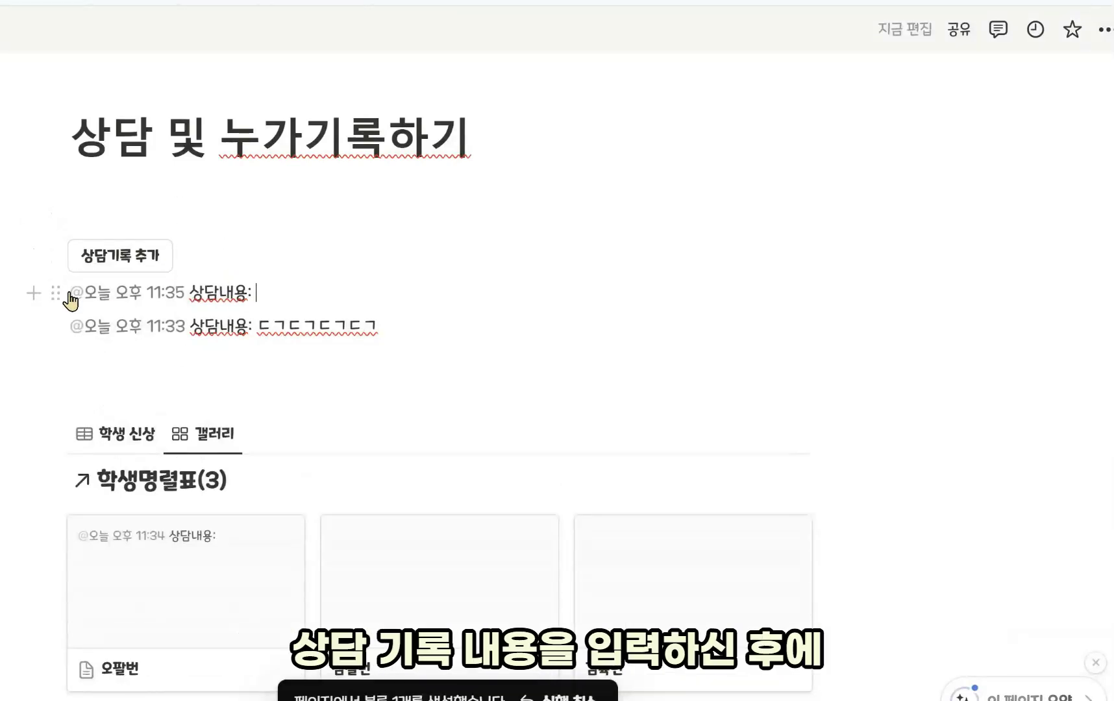
pyautogui.moveTo(55, 293); pyautogui.dragTo(45, 180)
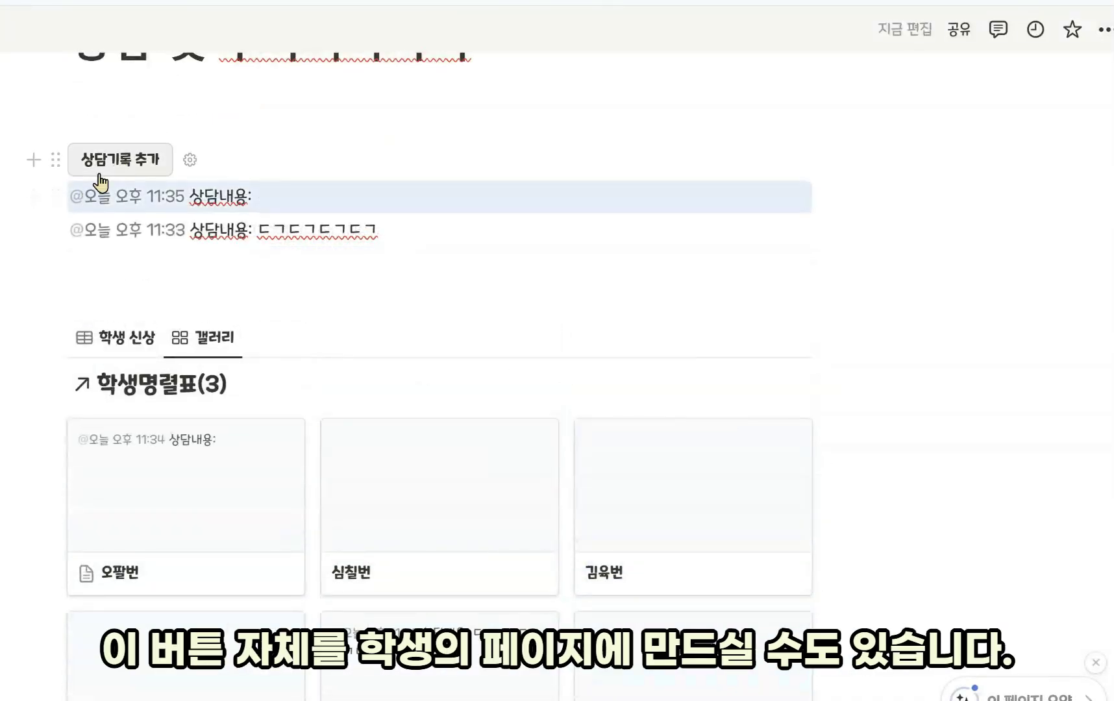
pyautogui.click(426, 539)
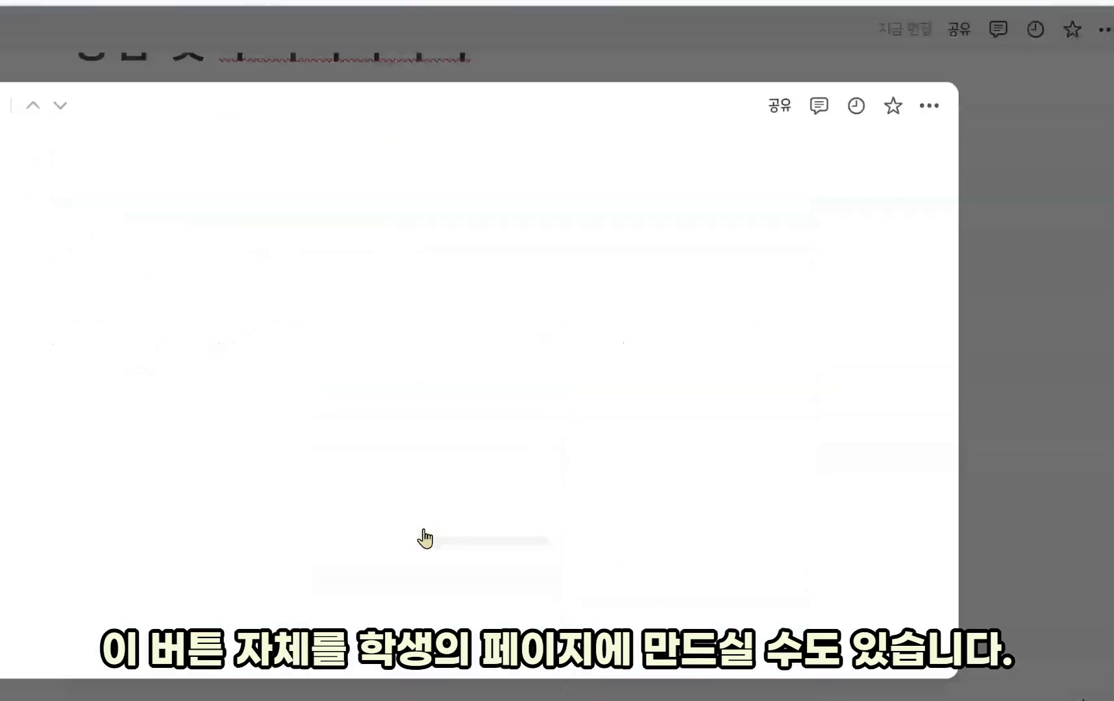
pyautogui.scroll(-5, 409, 549)
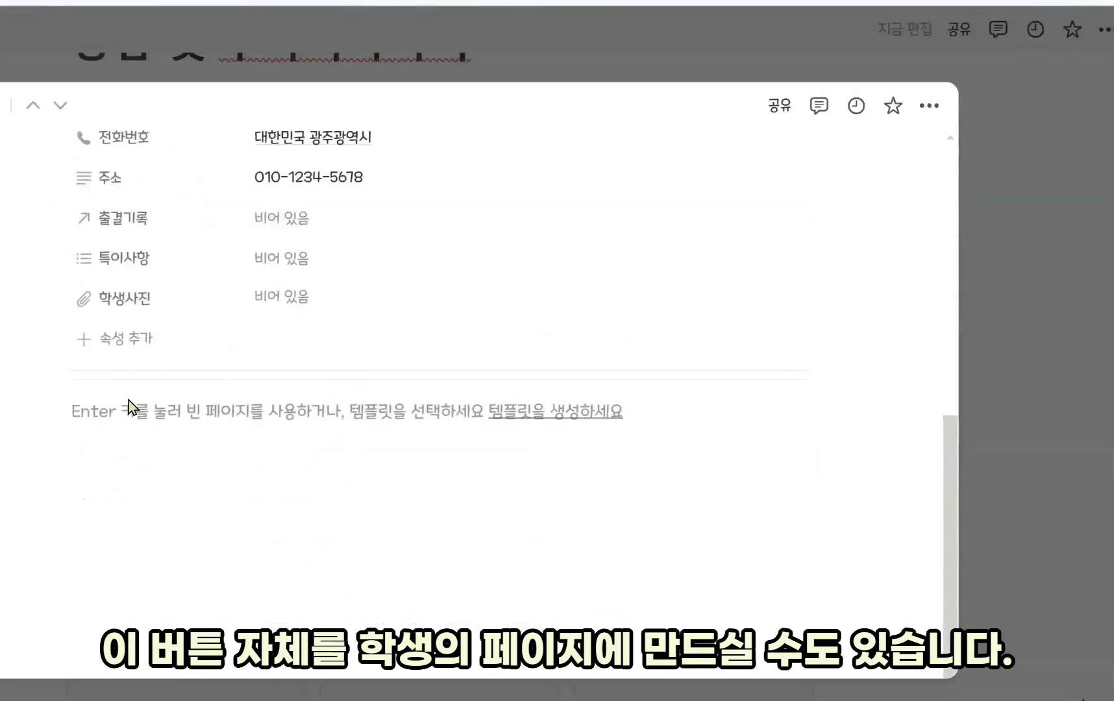
pyautogui.click(188, 439)
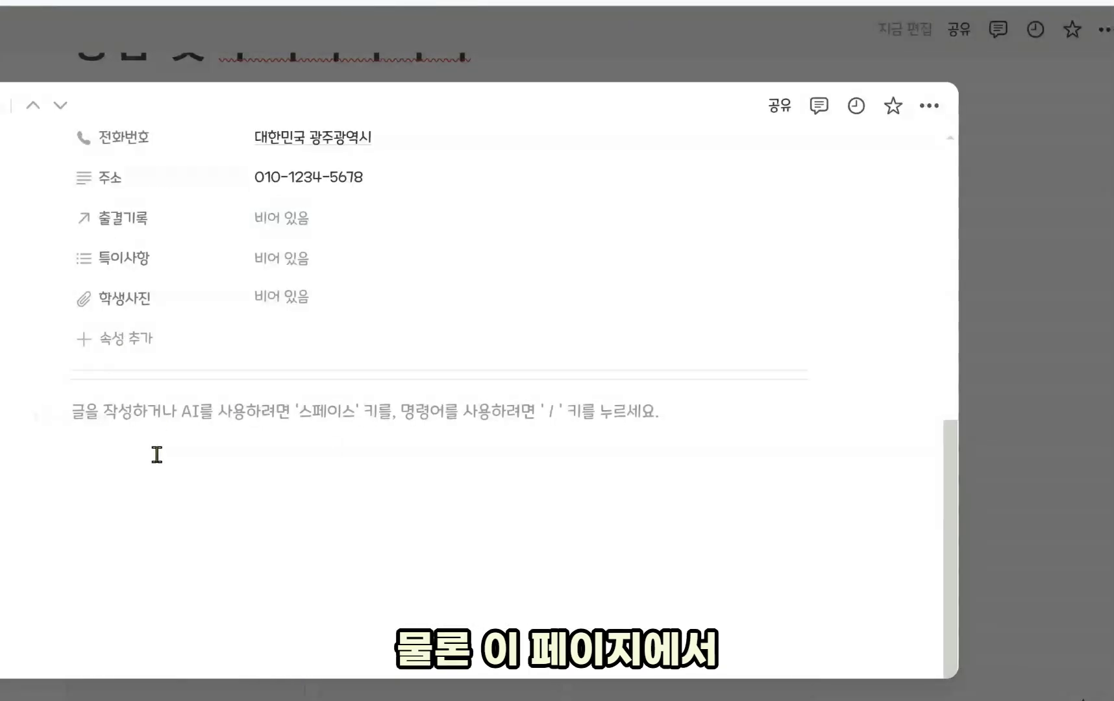
pyautogui.write('/버튼')
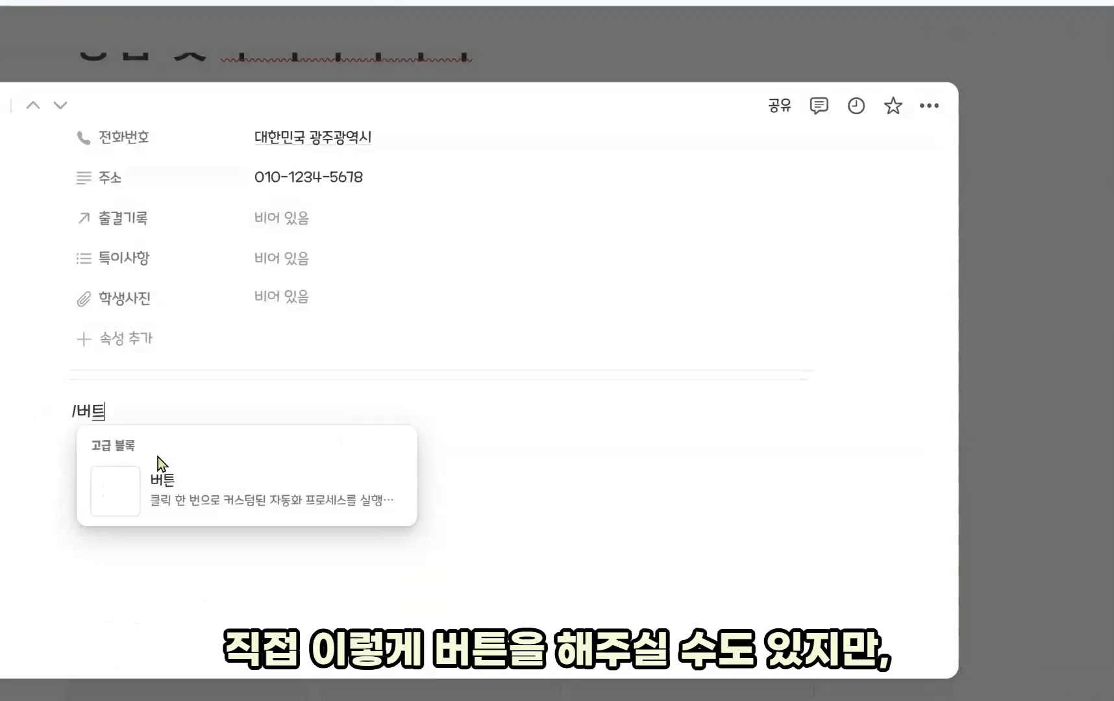
pyautogui.click(437, 414)
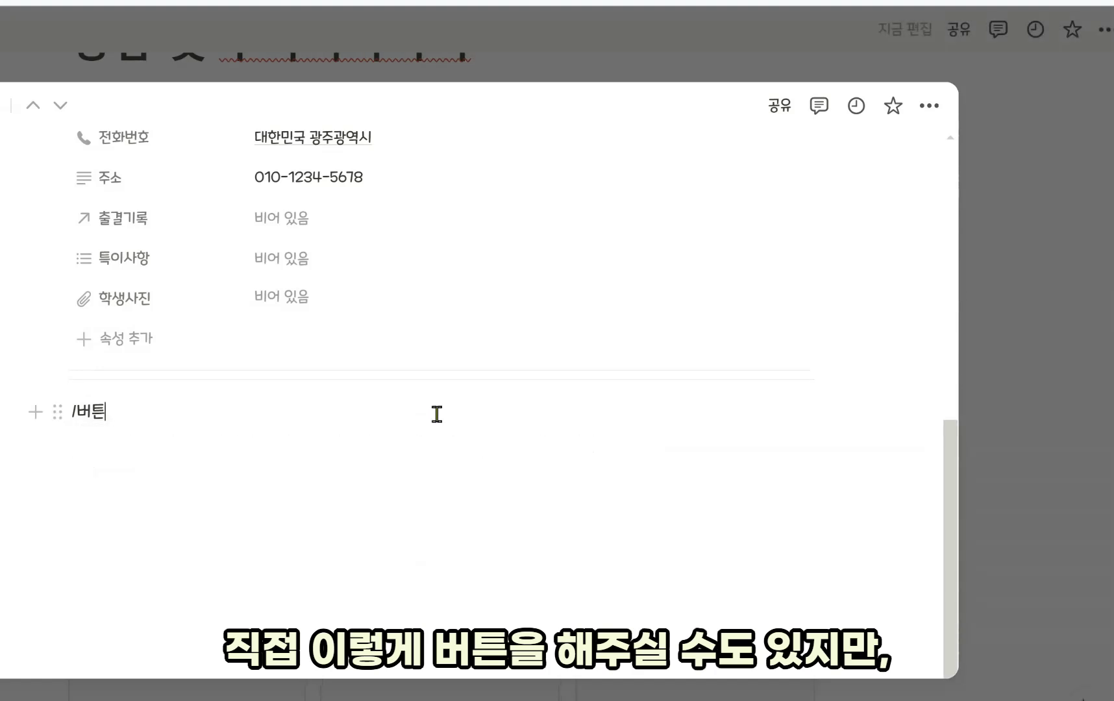
pyautogui.press('BackSpace')
pyautogui.click(1026, 380)
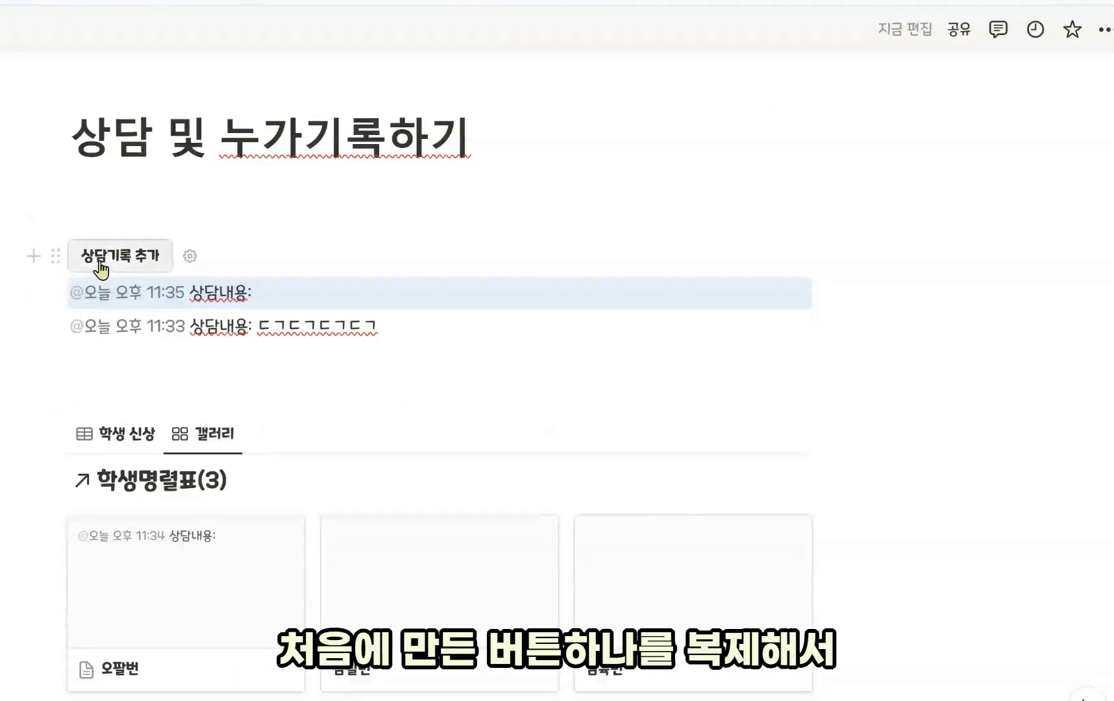
# Duplicate the 상담기록 추가 button into the gallery cards of students number 7, 6, 5 and 8.
pyautogui.scroll(-3, 143, 480)
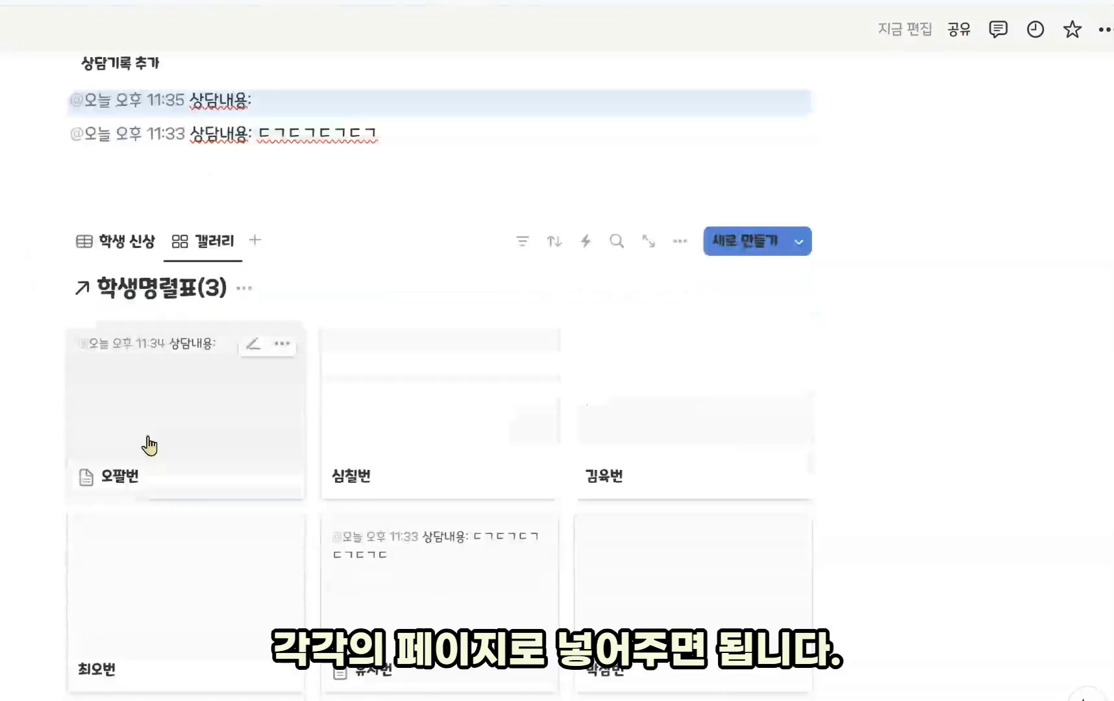
pyautogui.scroll(3, 643, 406)
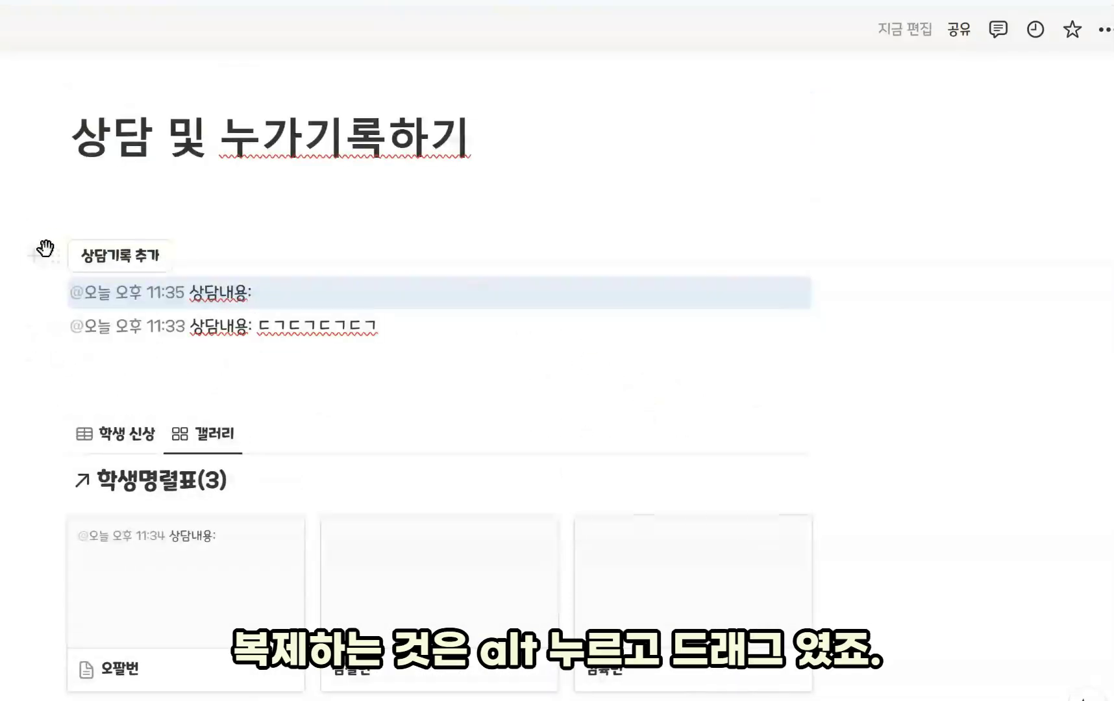
pyautogui.click(99, 203)
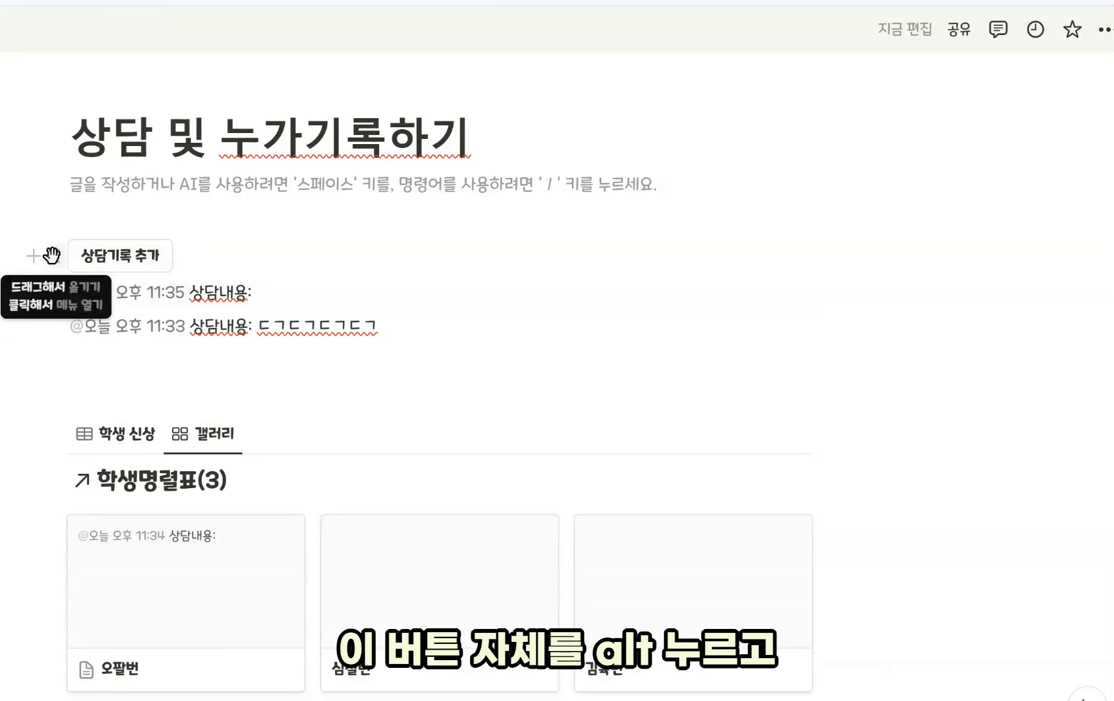
pyautogui.moveTo(52, 255); pyautogui.dragTo(384, 577)
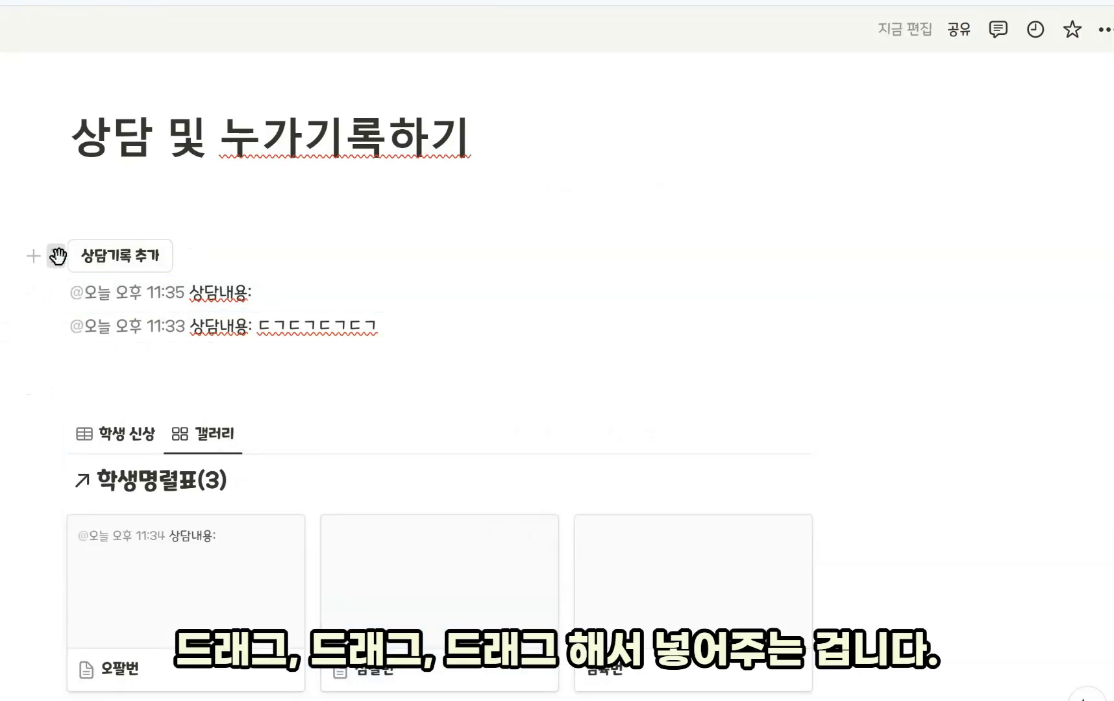
pyautogui.moveTo(58, 257); pyautogui.dragTo(611, 574)
pyautogui.moveTo(106, 340); pyautogui.dragTo(186, 596)
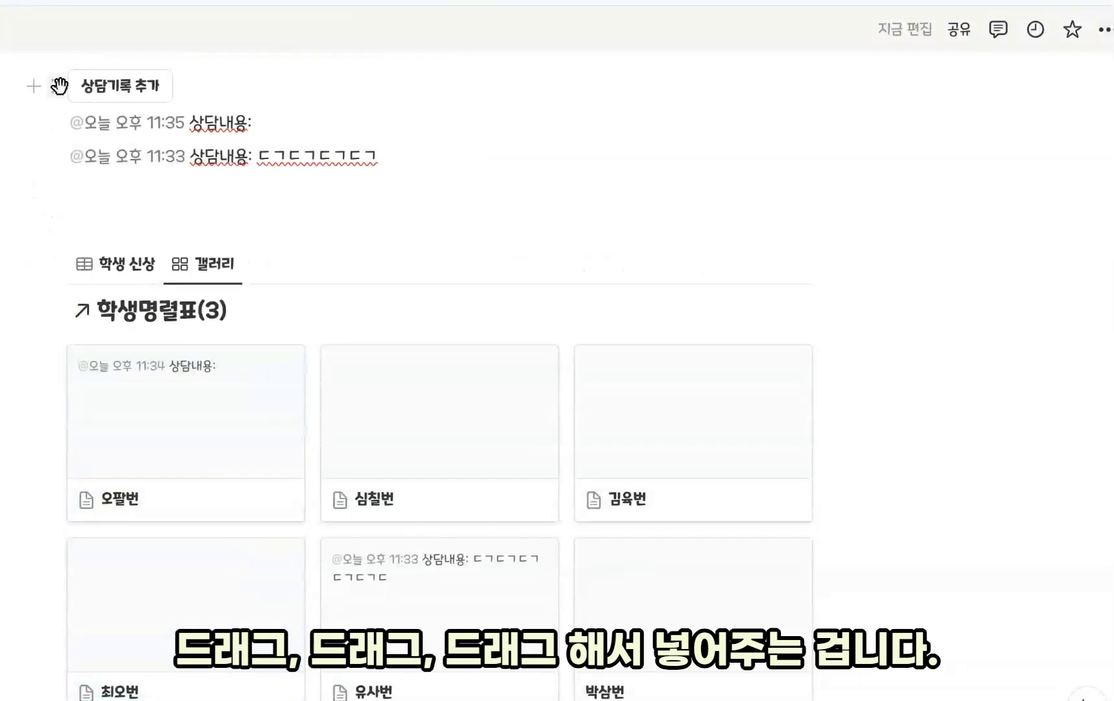
pyautogui.moveTo(59, 85); pyautogui.dragTo(169, 474)
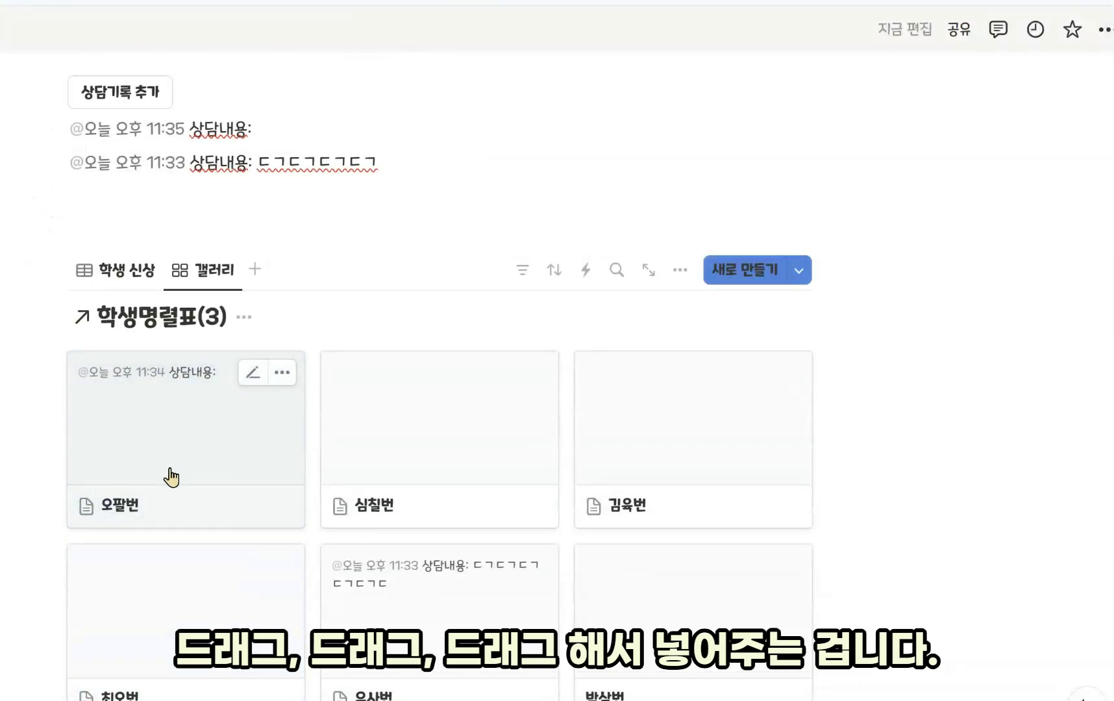
# Open student number 7's page and create a consultation entry there with its copied 상담기록 추가 button.
pyautogui.click(479, 443)
pyautogui.scroll(-10, 430, 388)
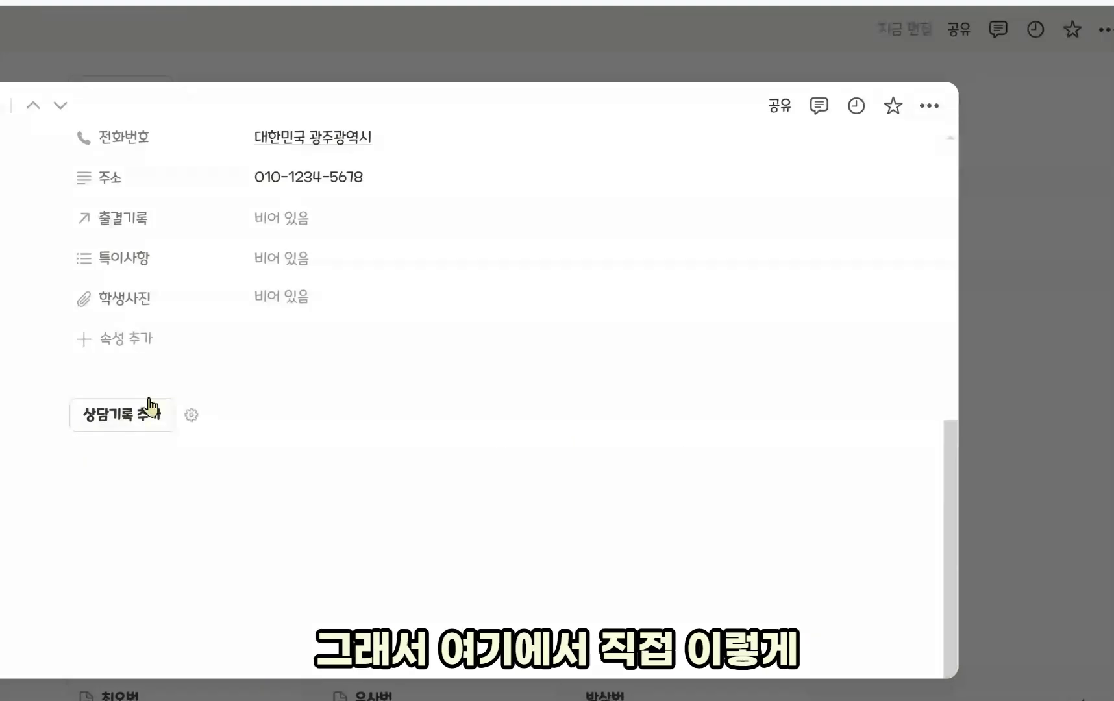
pyautogui.click(109, 415)
pyautogui.scroll(10, 348, 481)
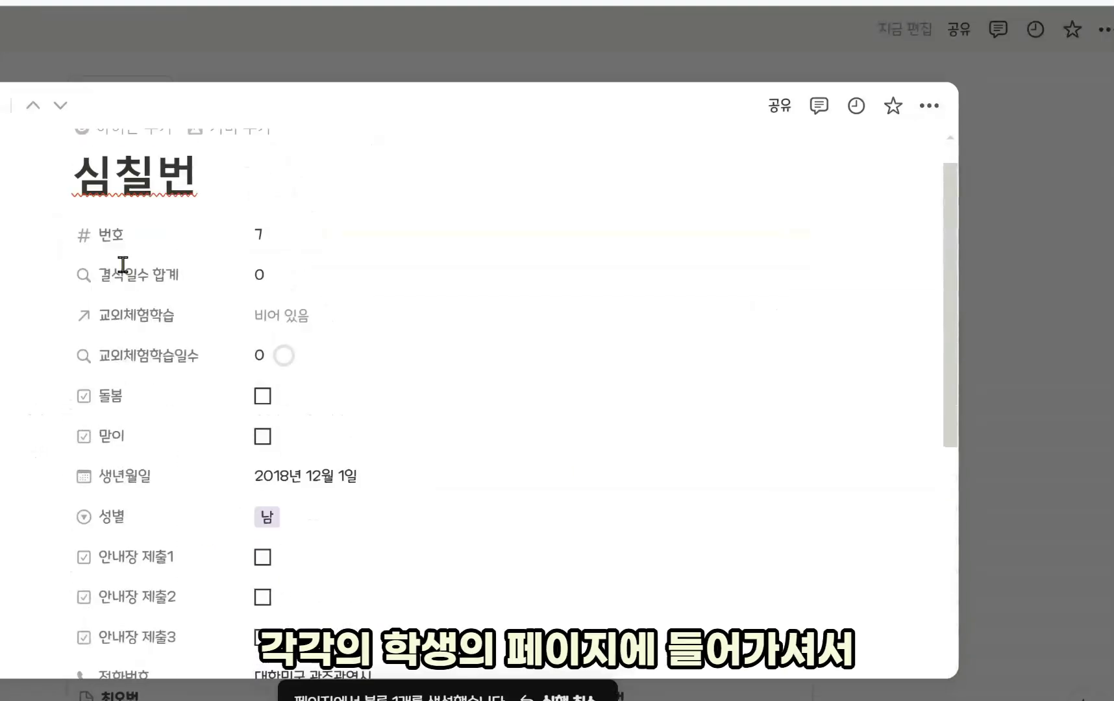
# Fill student number 7's entry with ㄷㄱㄷㄱㄷㄷㄱㄱㄷㄱㄷㄱㄷ, generate another consultation entry above it, and return to the main page.
pyautogui.scroll(-10, 139, 378)
pyautogui.write('드ㄱㄷㄱㄷㄷㄱㄱㄷㄱㄷㄱㄷ')
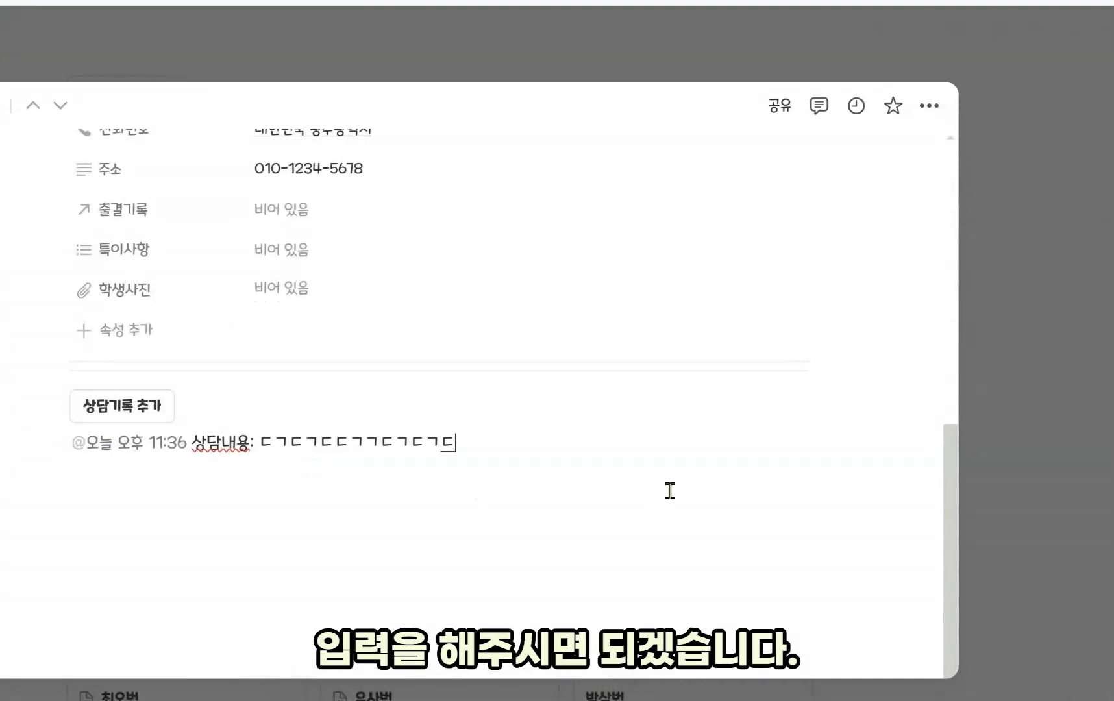
pyautogui.press('Return')
pyautogui.press('BackSpace')
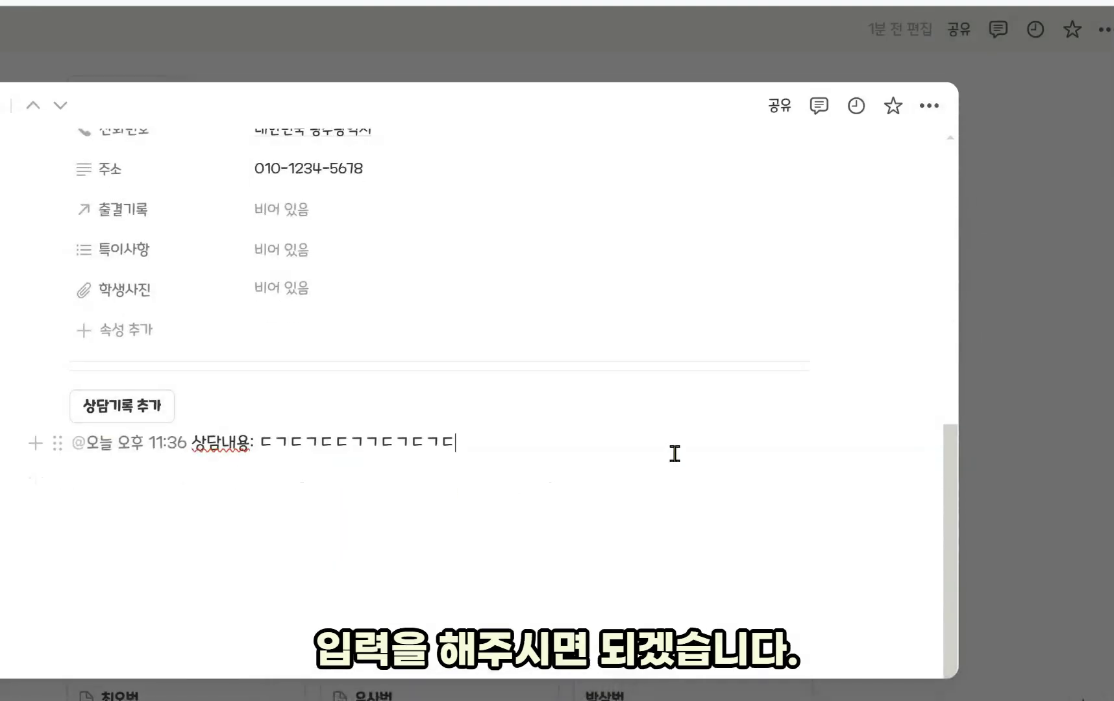
pyautogui.click(104, 411)
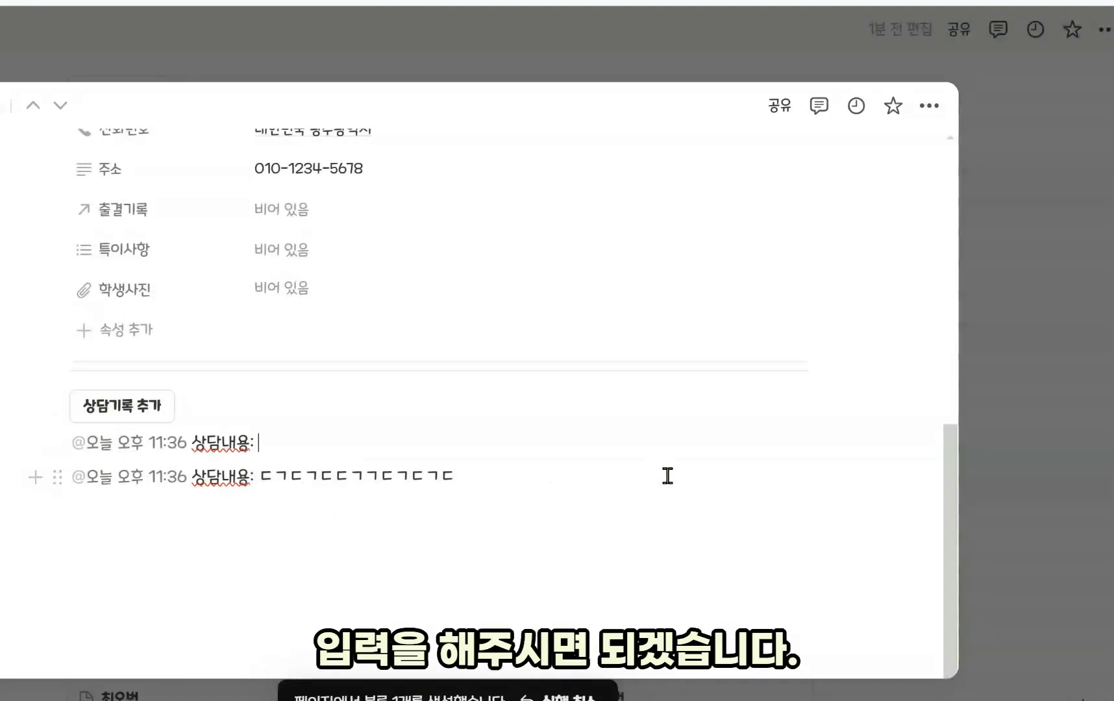
pyautogui.press('Escape')
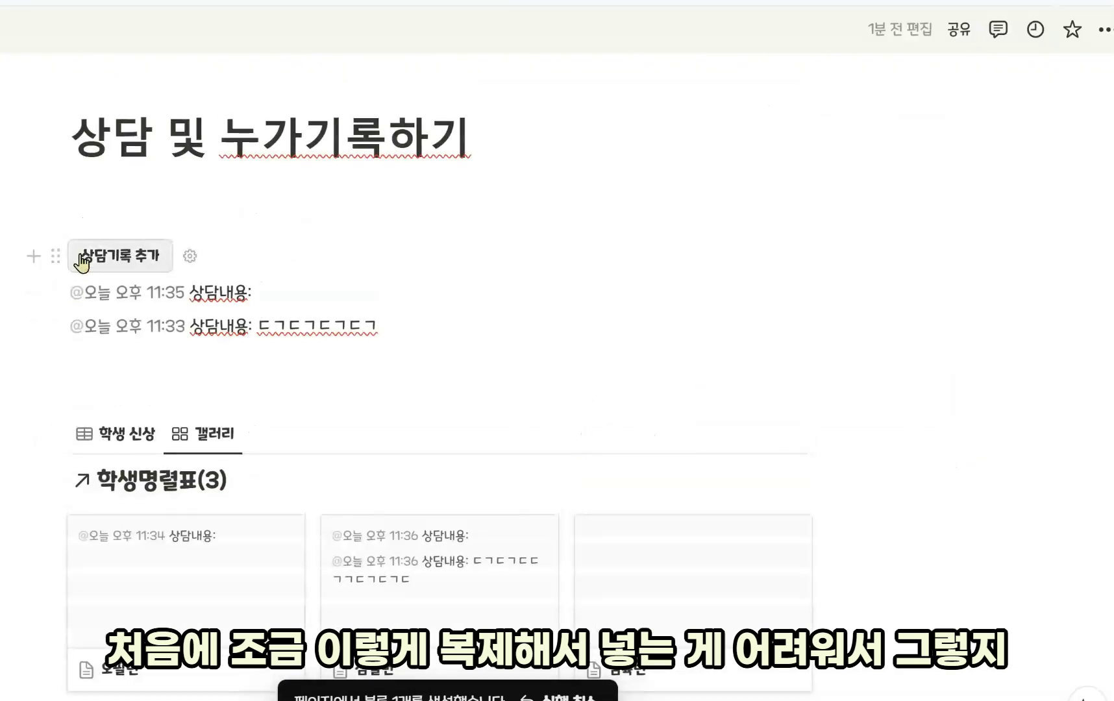
# Reopen student number 7's page from the gallery to review its consultation button and entries, and close it again.
pyautogui.scroll(-2, 341, 287)
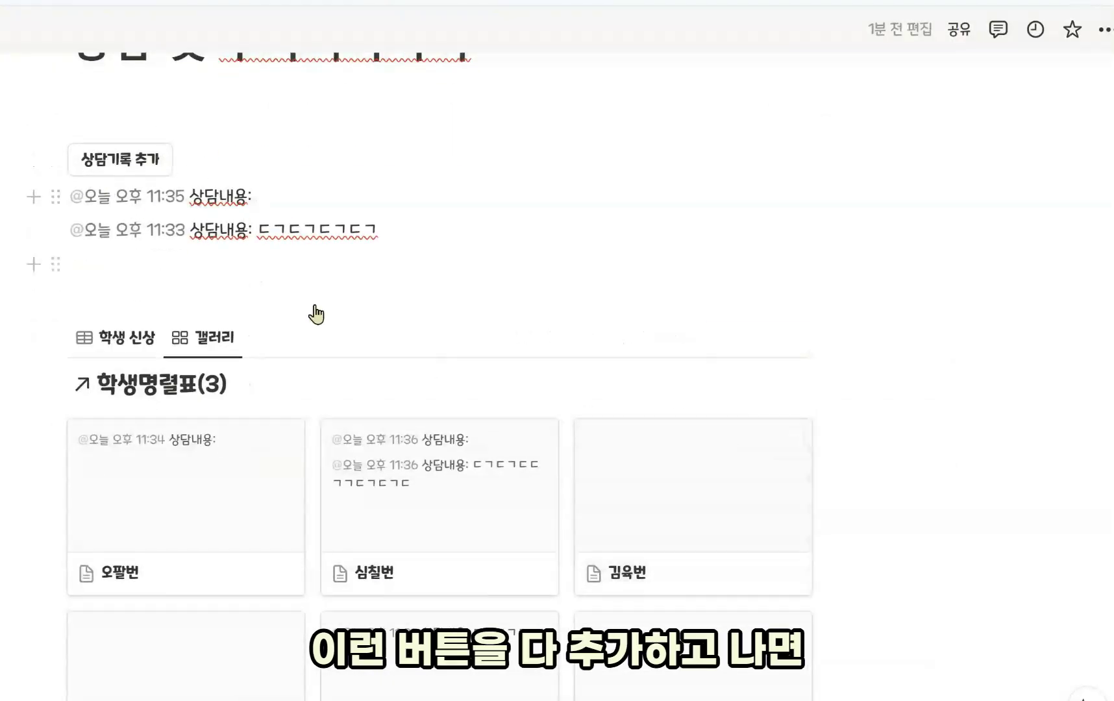
pyautogui.scroll(-3, 518, 529)
pyautogui.click(450, 333)
pyautogui.scroll(-8, 432, 507)
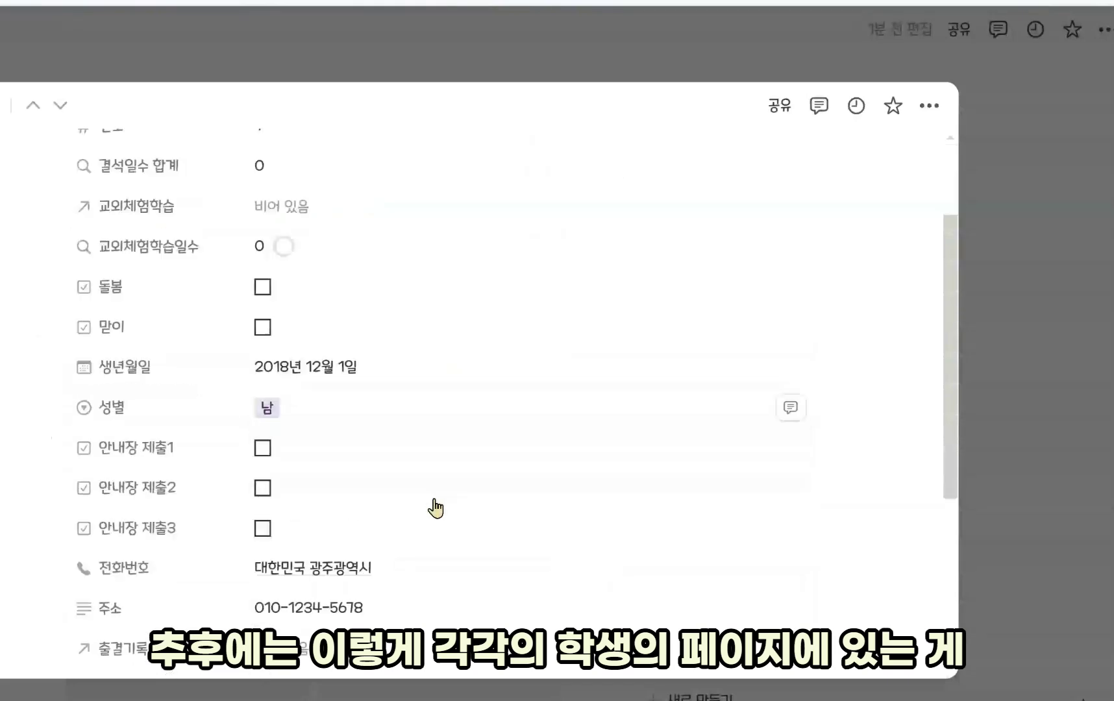
pyautogui.scroll(-3, 388, 585)
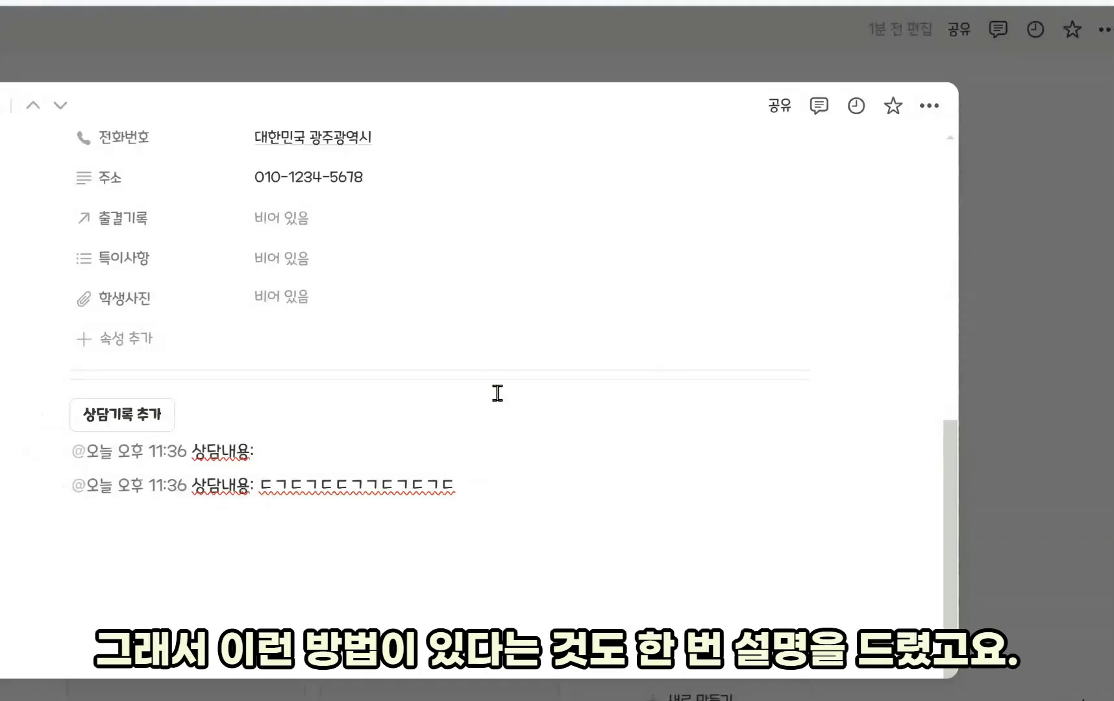
pyautogui.click(1022, 377)
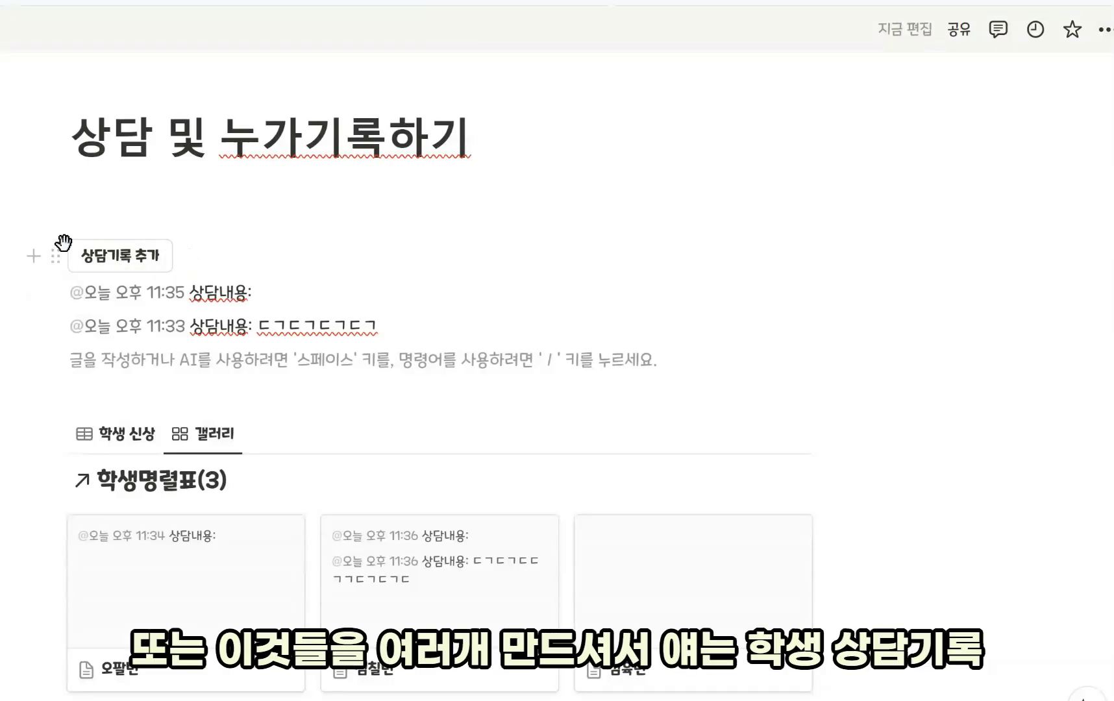
# Duplicate the 상담기록 추가 button twice below the existing entries and rename the original button 학생상담기록 추가.
pyautogui.moveTo(63, 244); pyautogui.dragTo(74, 375)
pyautogui.moveTo(54, 253); pyautogui.dragTo(78, 355)
pyautogui.click(189, 256)
pyautogui.click(136, 312)
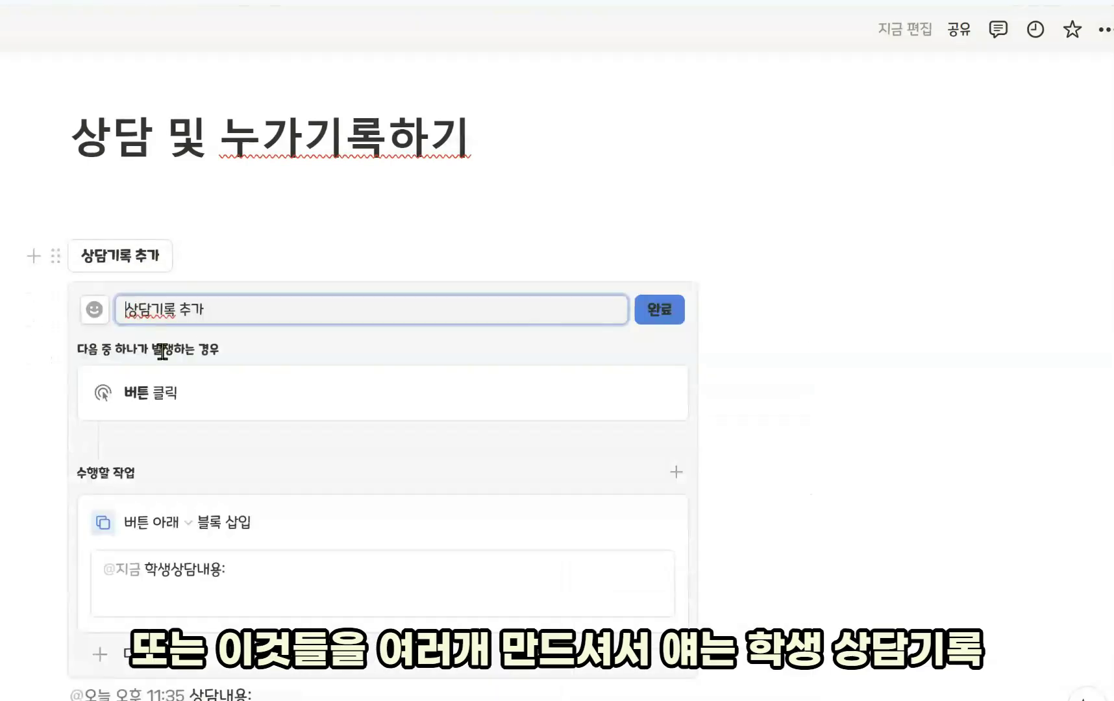
pyautogui.write('학생')
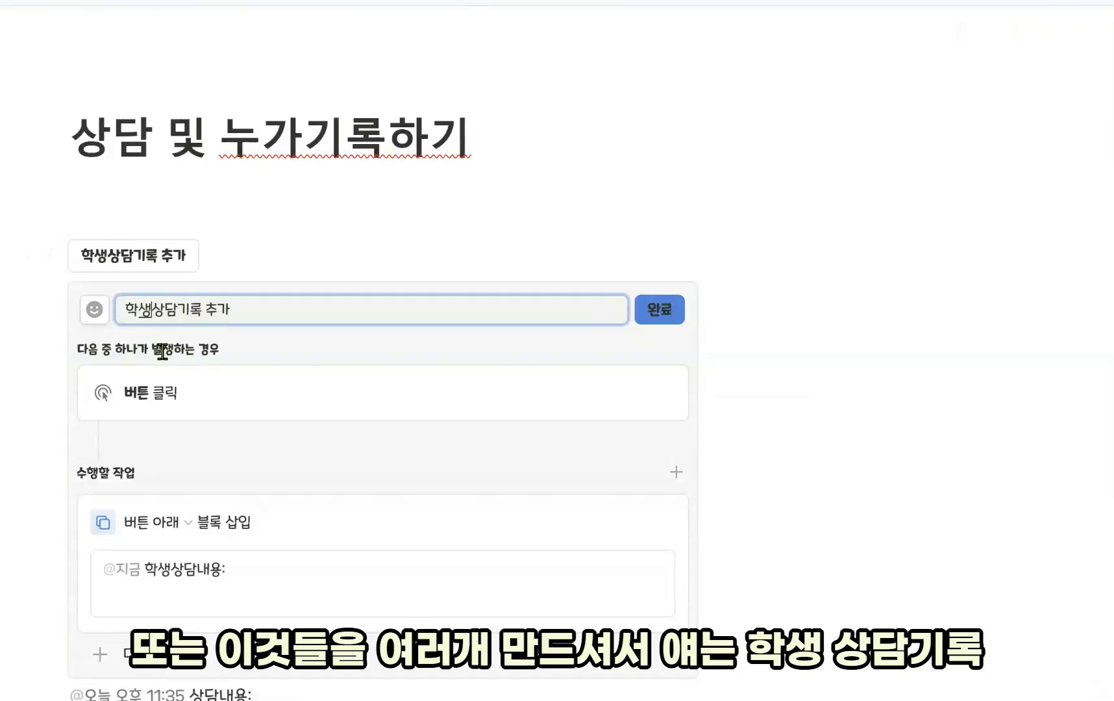
pyautogui.click(679, 317)
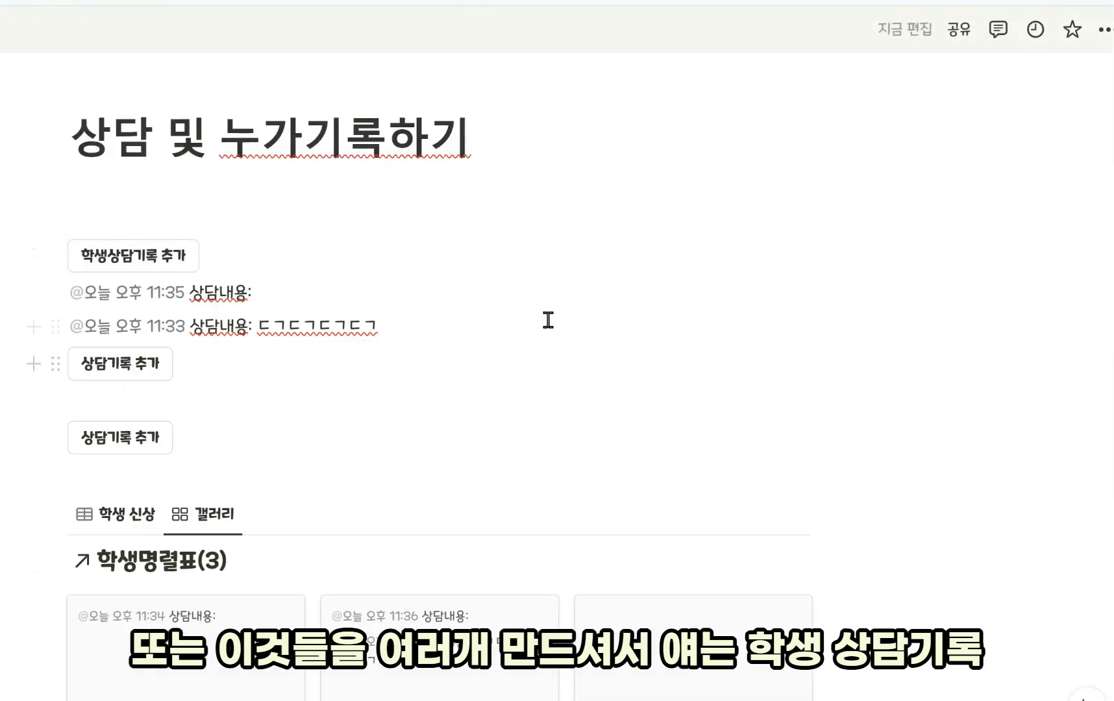
# Rename the first duplicate button 학부모상담기록 추가 and change its inserted block text to 학부모상담내용:.
pyautogui.click(190, 365)
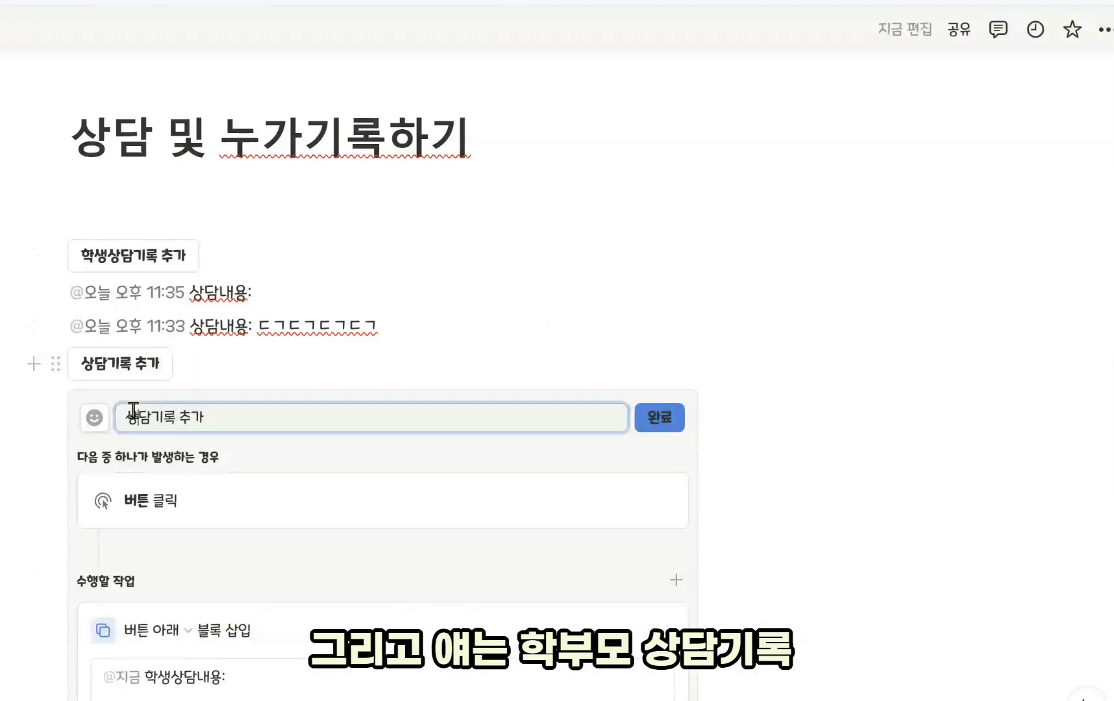
pyautogui.write('해')
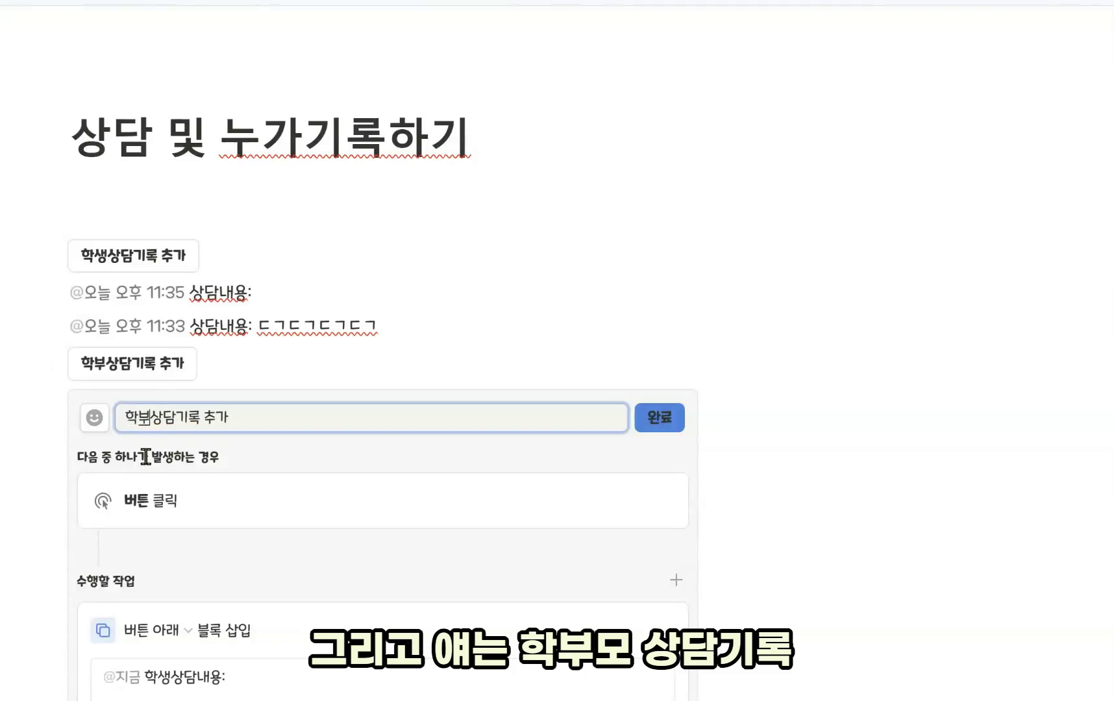
pyautogui.write('부모')
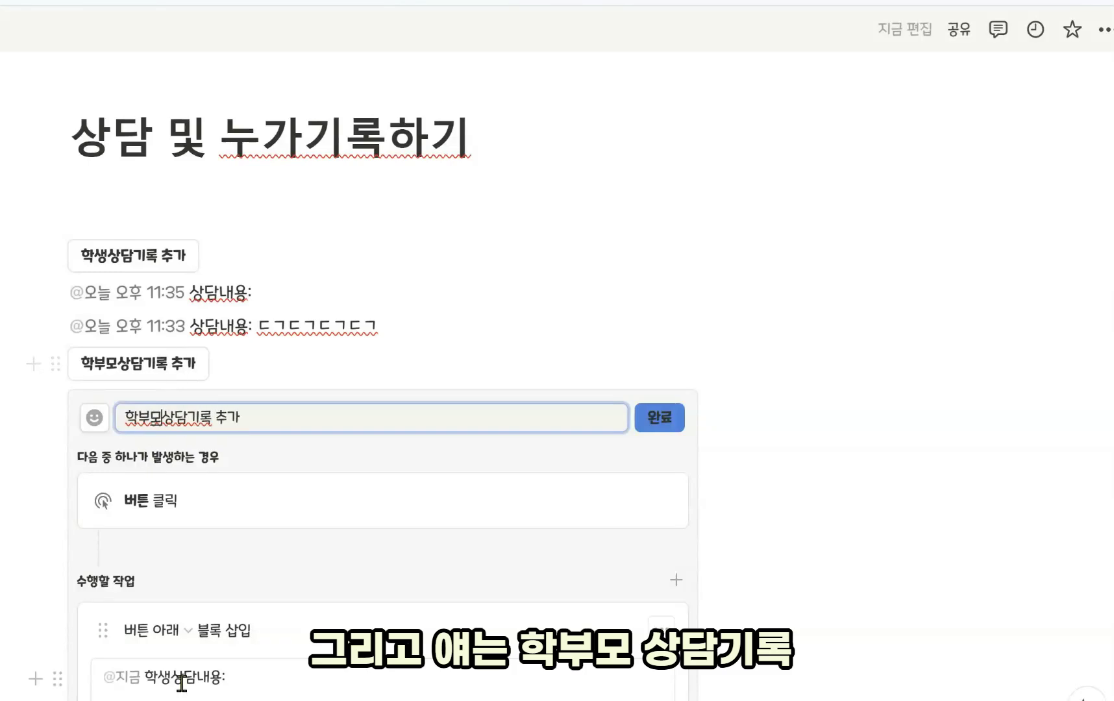
pyautogui.click(162, 677)
pyautogui.press('BackSpace')
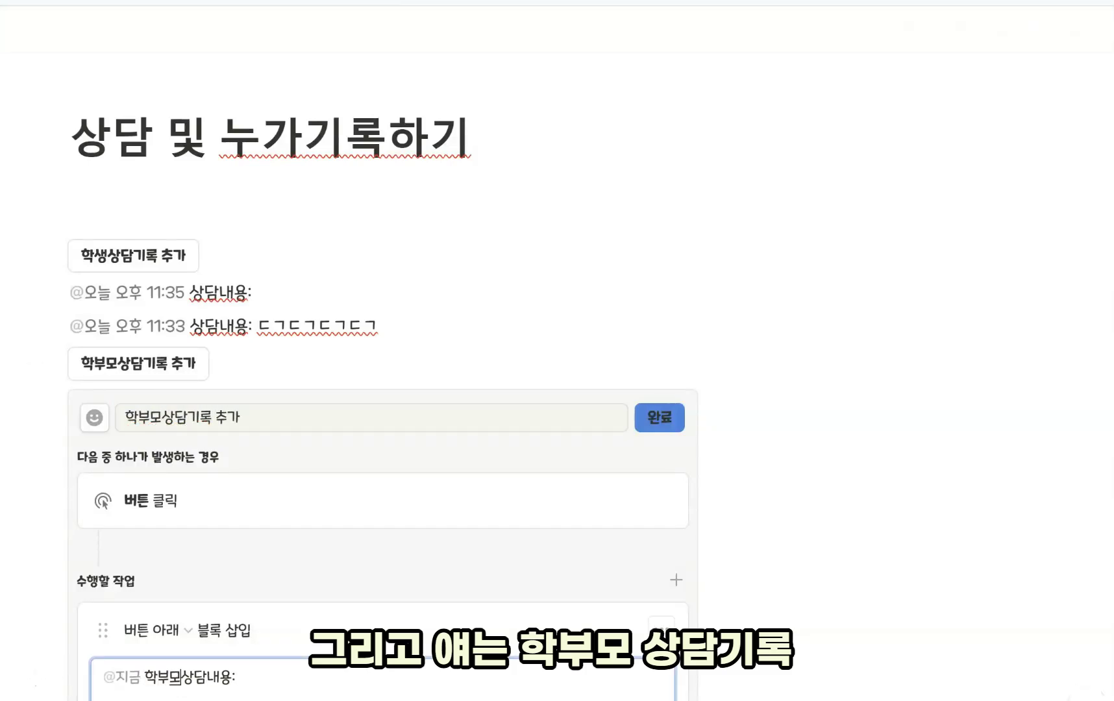
pyautogui.click(664, 421)
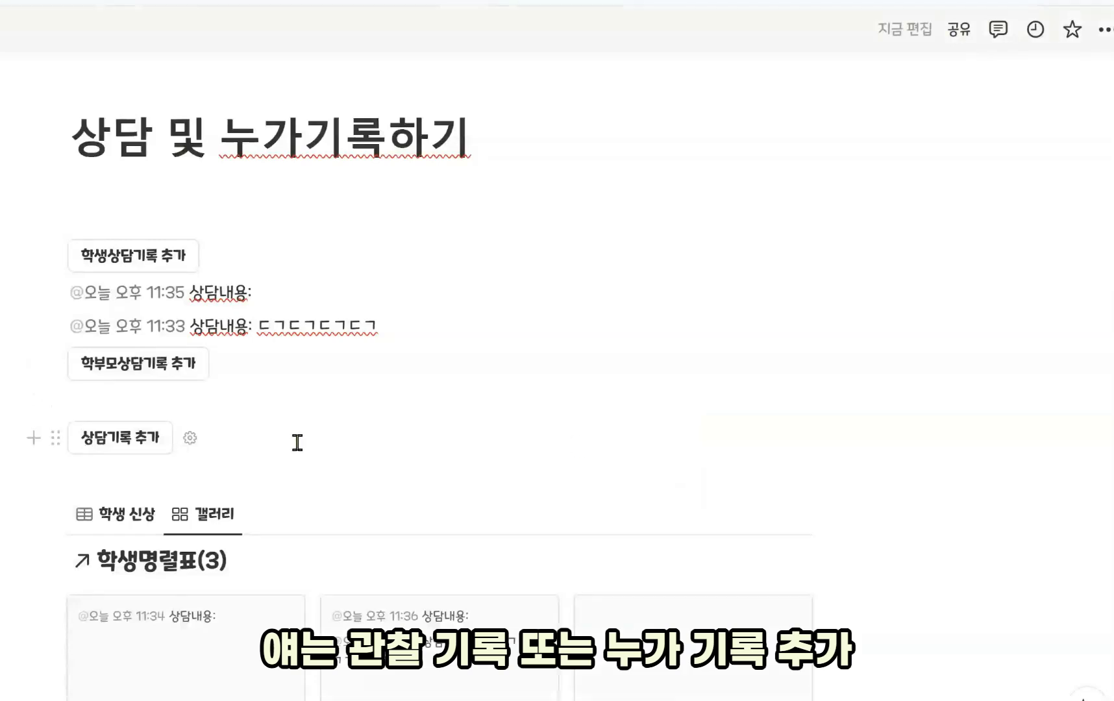
# Rename the remaining 상담기록 추가 button 누가기록 추가 and change its inserted block text to 누가기록 내용:.
pyautogui.click(191, 439)
pyautogui.click(158, 492)
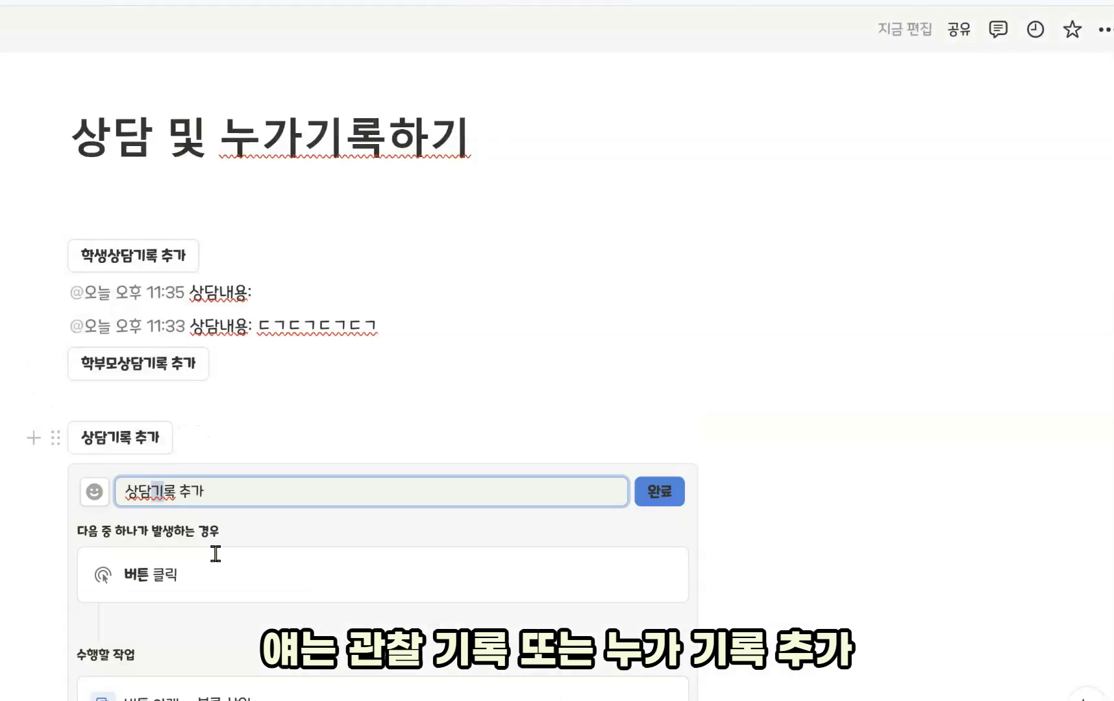
pyautogui.press('BackSpace')
pyautogui.write('누가')
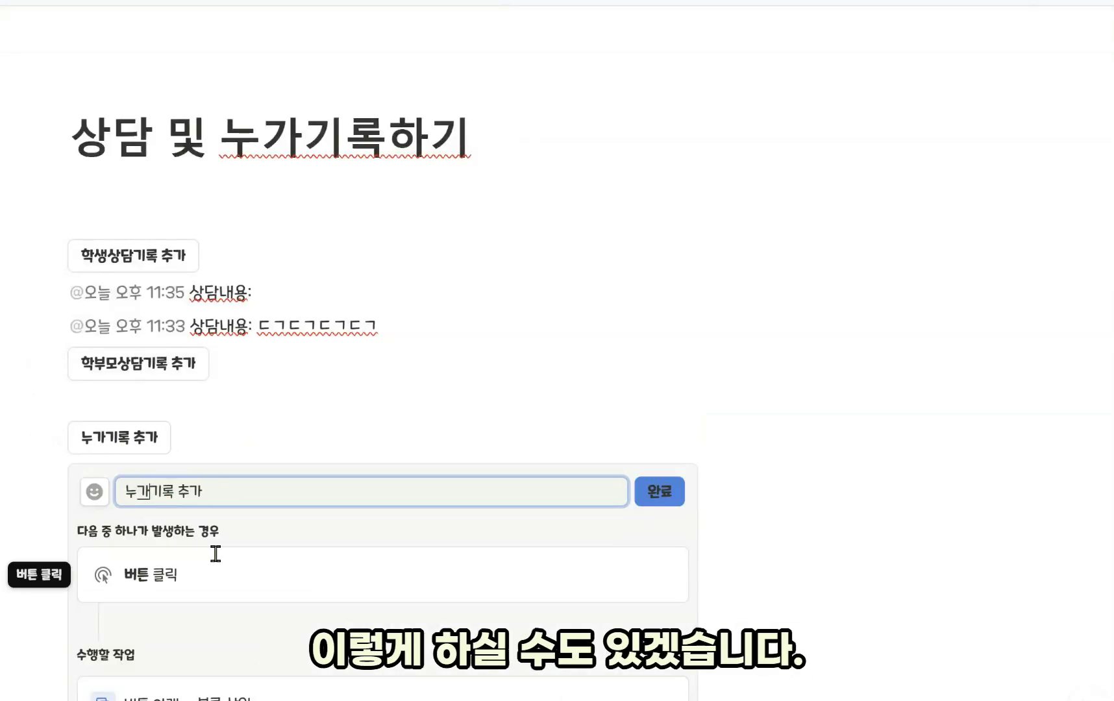
pyautogui.scroll(-2, 215, 554)
pyautogui.click(197, 656)
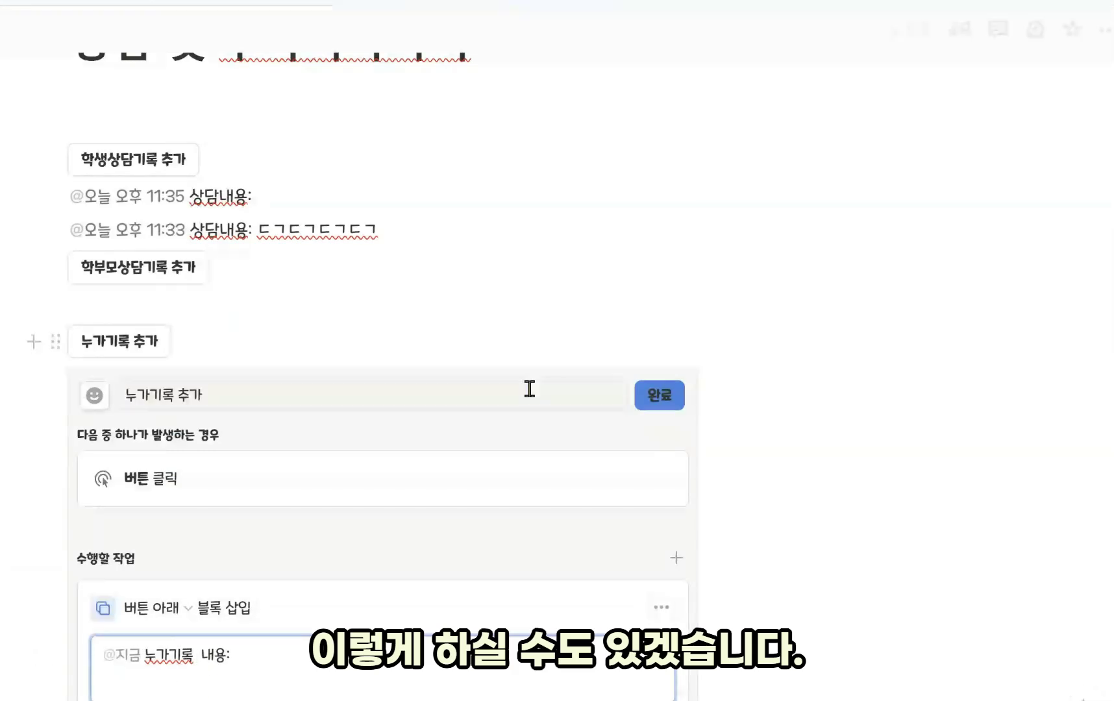
pyautogui.click(663, 400)
# Give the 학생상담기록 추가 button an orange background.
pyautogui.scroll(2, 381, 358)
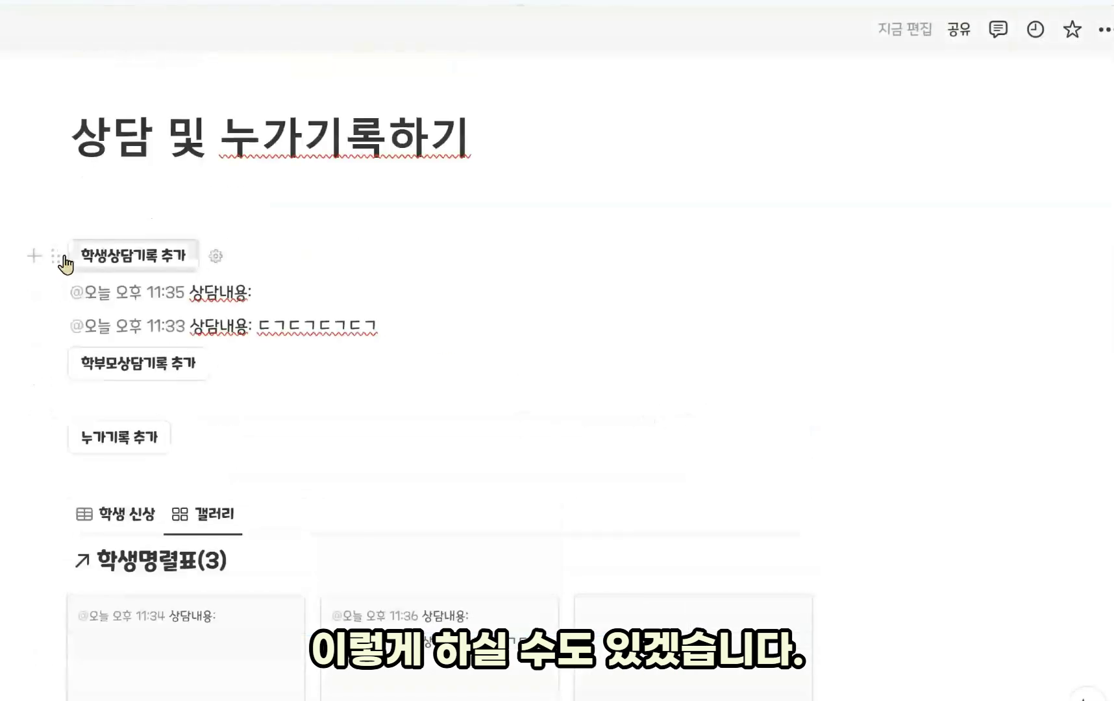
pyautogui.click(56, 256)
pyautogui.moveTo(189, 367)
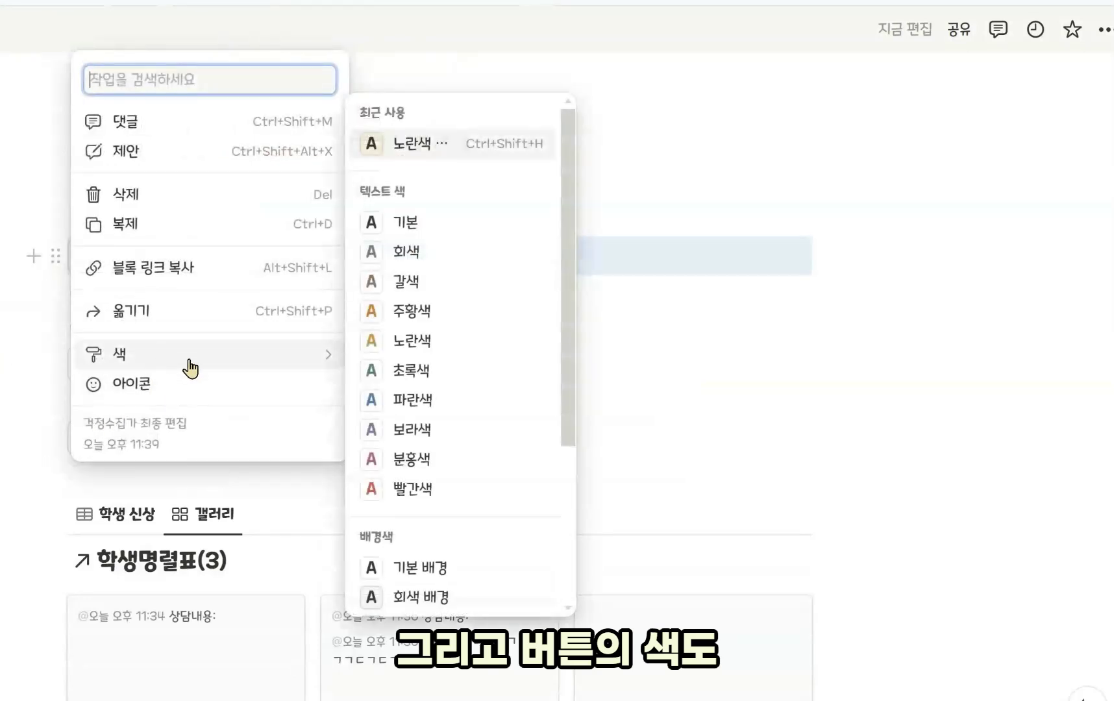
pyautogui.scroll(-3, 423, 453)
pyautogui.click(453, 571)
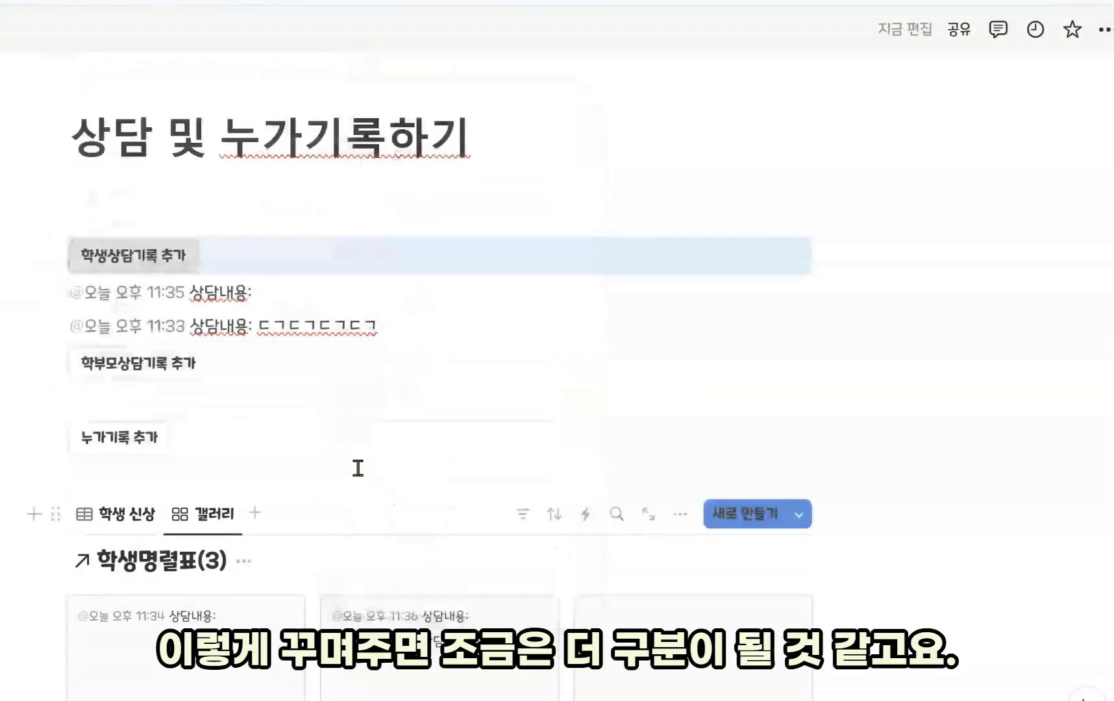
pyautogui.click(257, 403)
# Give the 학부모상담기록 추가 button a blue background.
pyautogui.click(55, 363)
pyautogui.moveTo(182, 472)
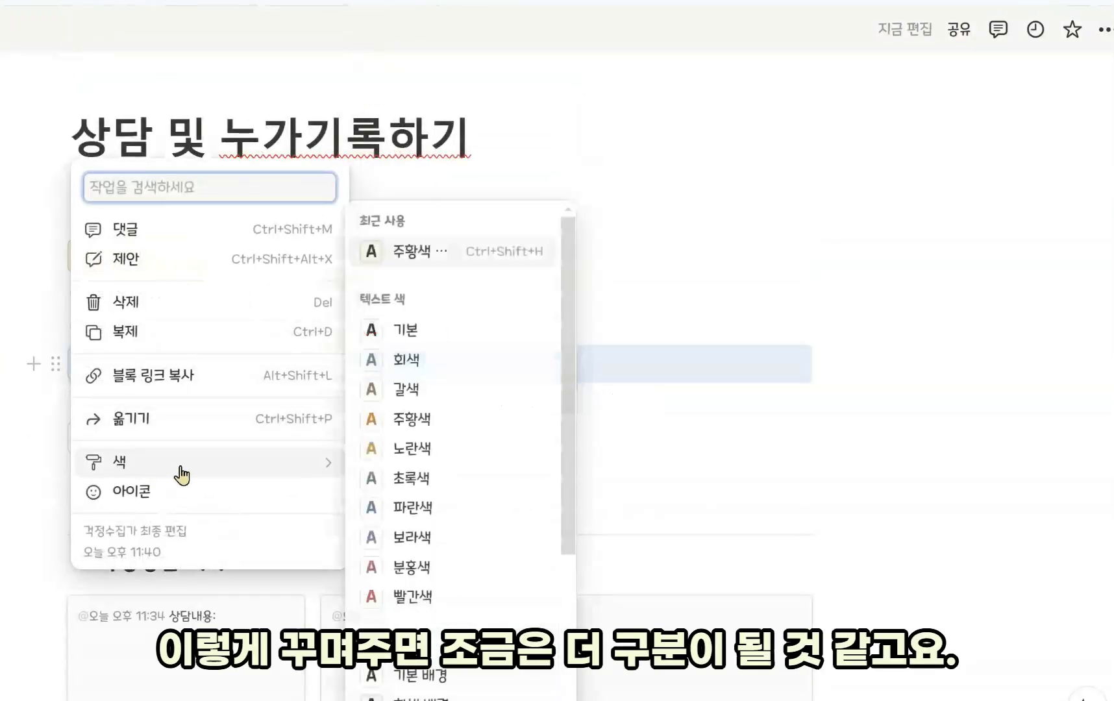
pyautogui.scroll(-5, 435, 525)
pyautogui.press('Escape')
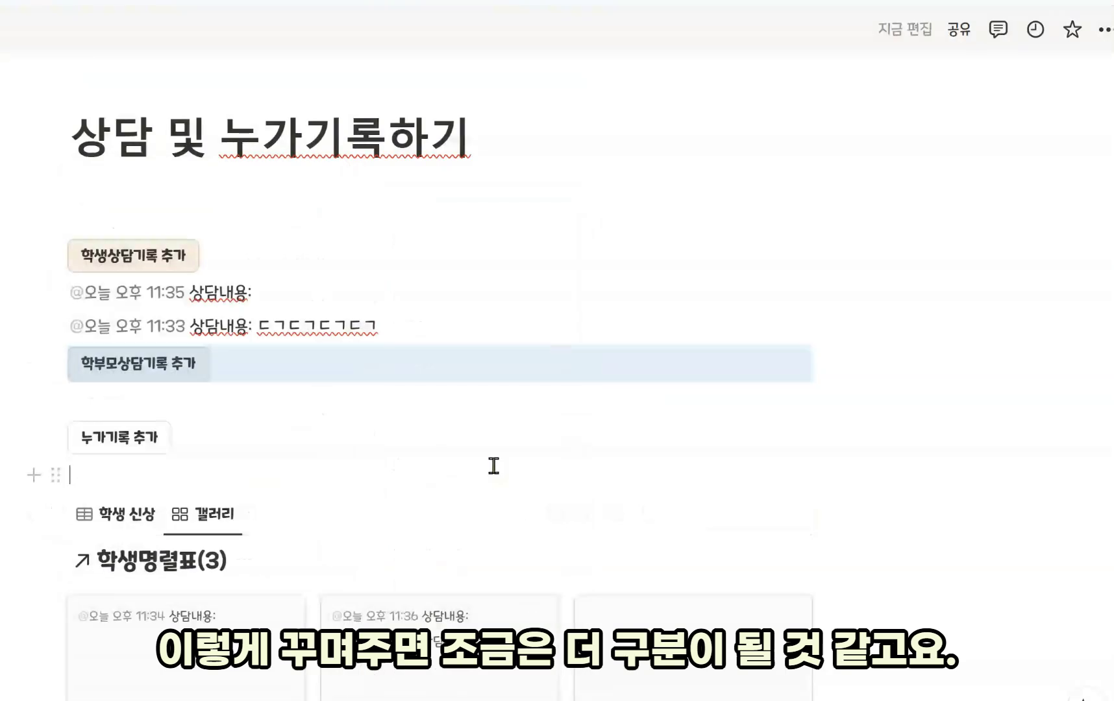
# Give the 누가기록 추가 button a green background.
pyautogui.click(495, 467)
pyautogui.click(56, 439)
pyautogui.moveTo(152, 542)
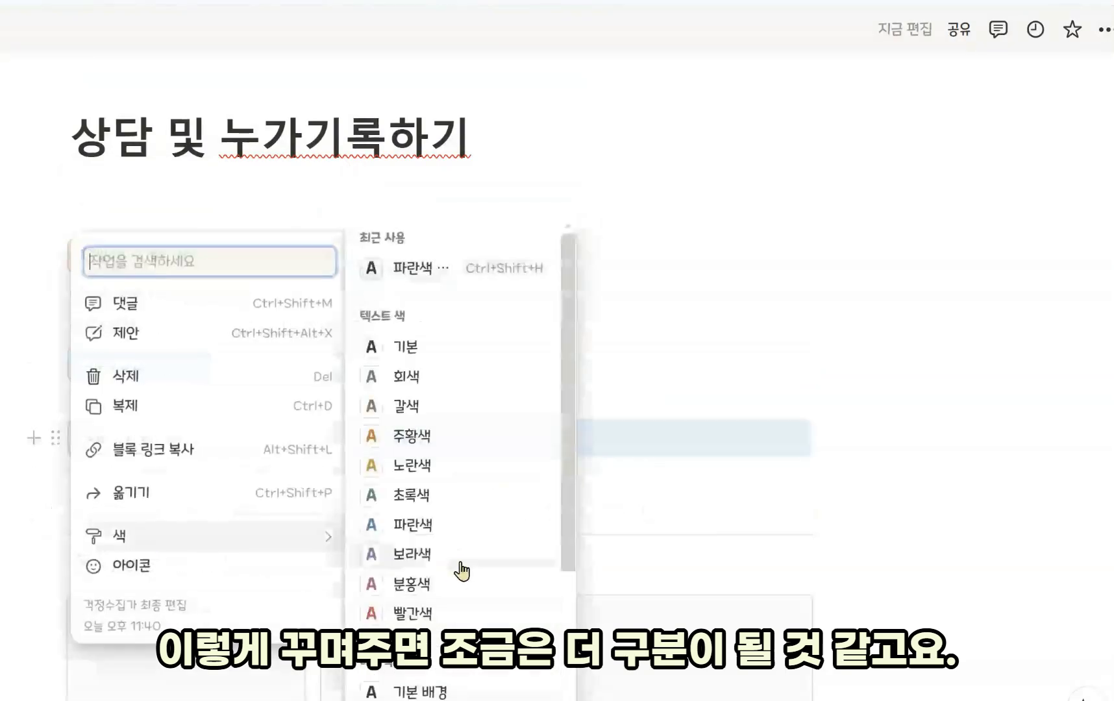
pyautogui.scroll(-5, 455, 585)
pyautogui.click(445, 602)
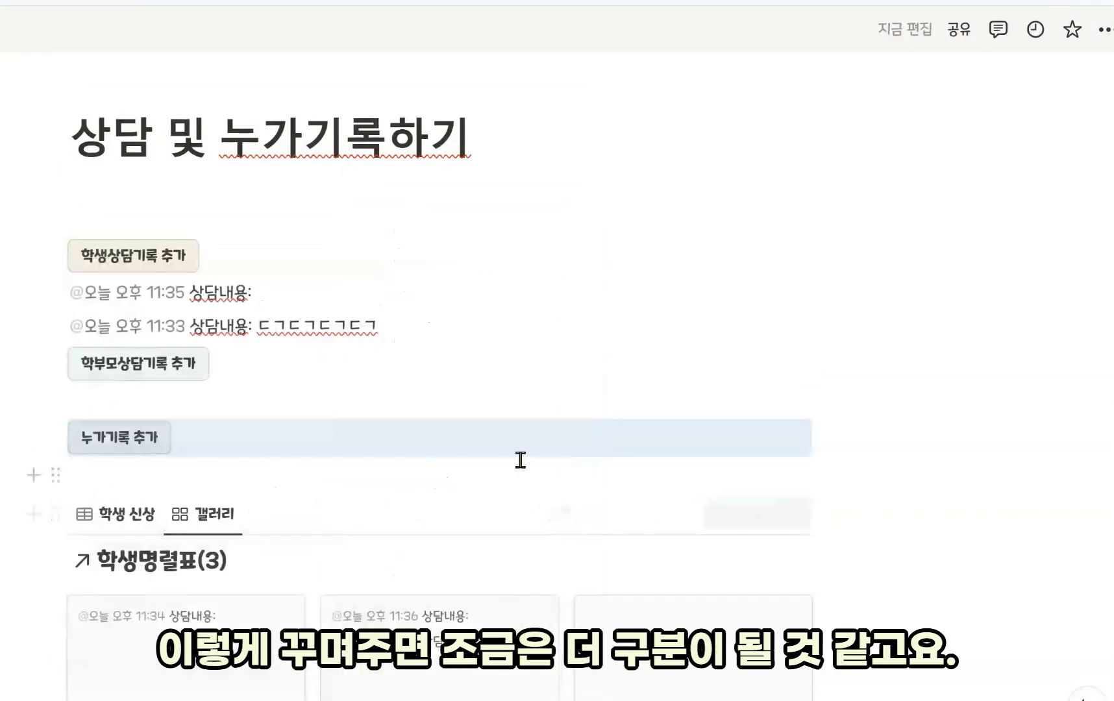
pyautogui.click(458, 408)
# Delete the 11:35 and 11:33 consultation entries below the 학생상담기록 추가 button.
pyautogui.moveTo(435, 328); pyautogui.dragTo(172, 305)
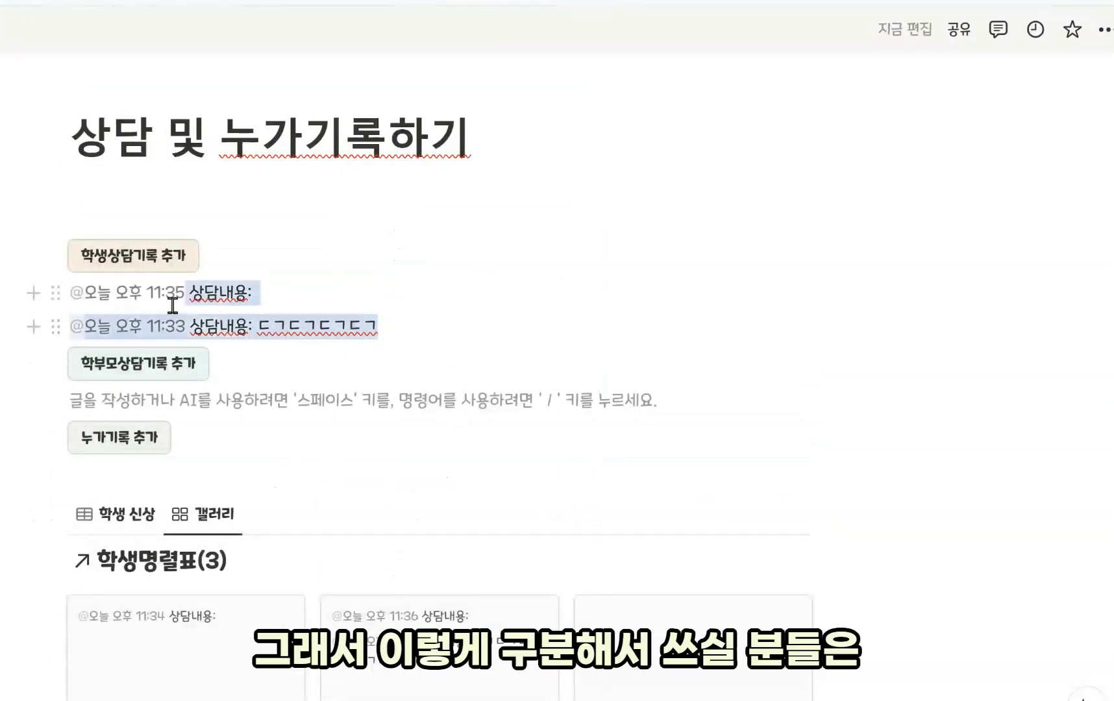
pyautogui.press('BackSpace')
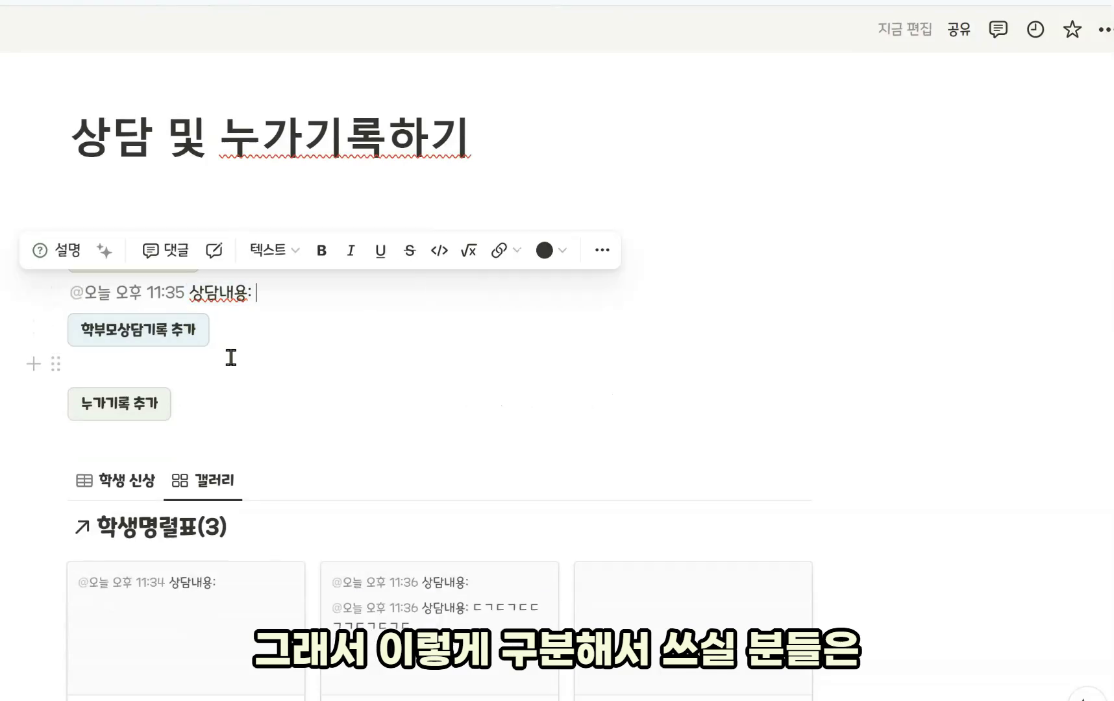
pyautogui.press('BackSpace')
pyautogui.press('BackSpace')
pyautogui.press('BackSpace')
pyautogui.press('BackSpace')
pyautogui.press('BackSpace')
pyautogui.press('BackSpace')
pyautogui.press('BackSpace')
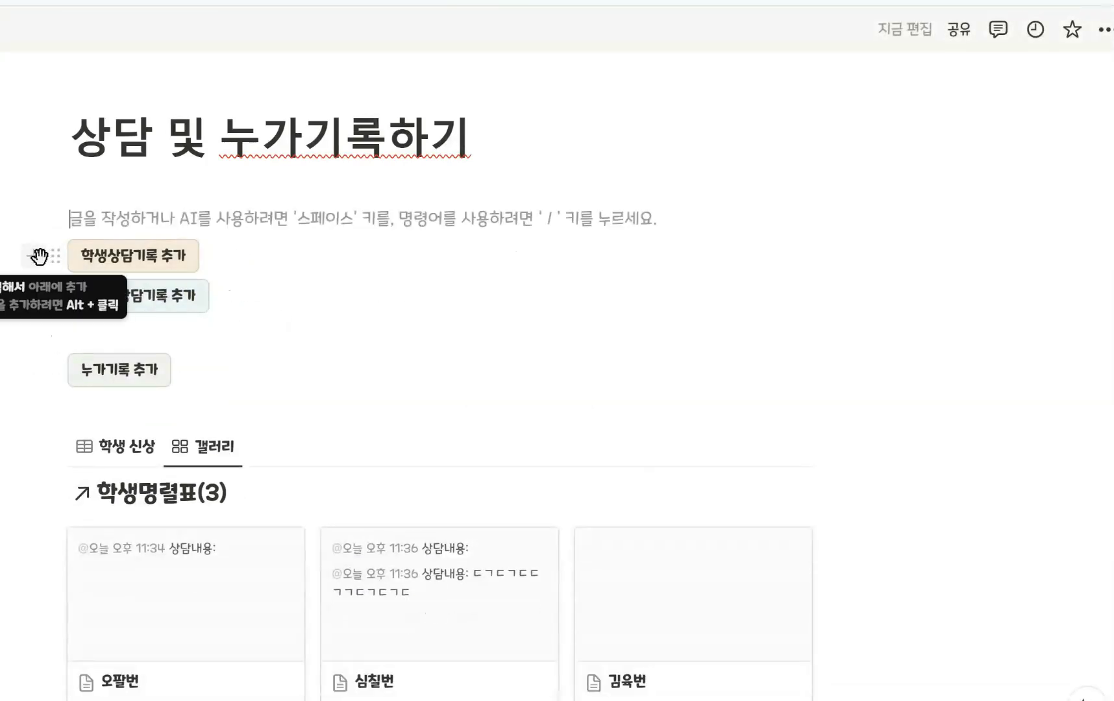
# Insert divider lines to separate the three buttons, one above 학부모상담기록 추가 and one above 누가기록 추가.
pyautogui.click(39, 256)
pyautogui.press('Escape')
pyautogui.write('---')
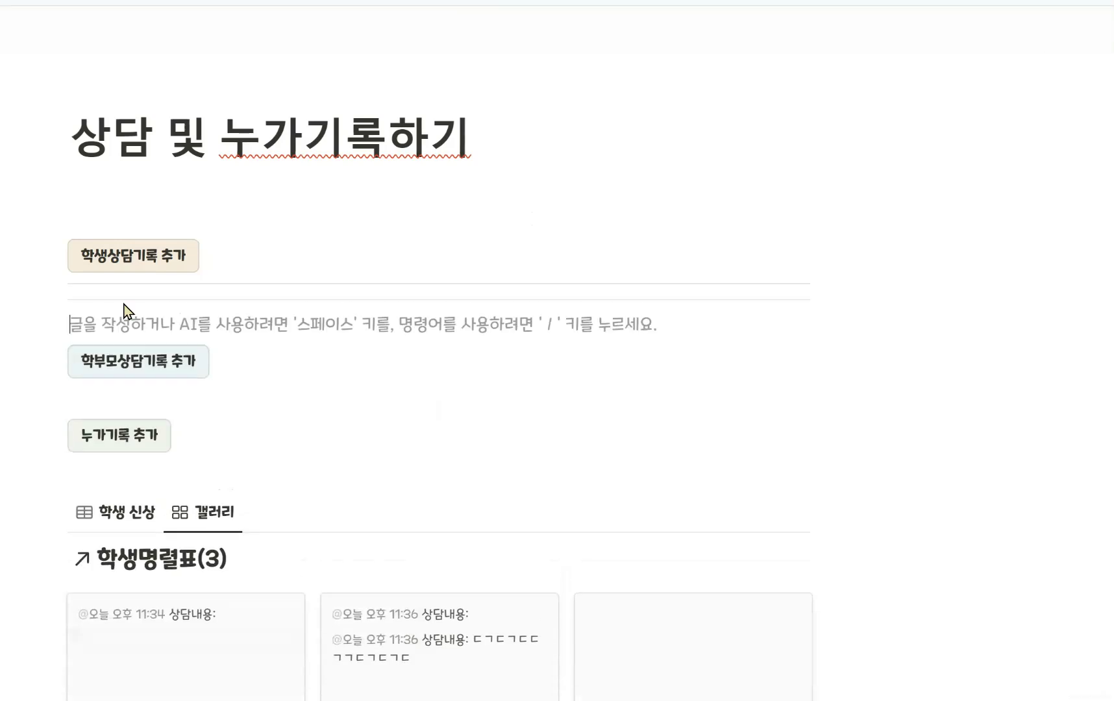
pyautogui.moveTo(52, 324); pyautogui.dragTo(76, 407)
# Add blank lines beneath each of the three buttons to leave room for entries in every section.
pyautogui.click(152, 285)
pyautogui.press('Return')
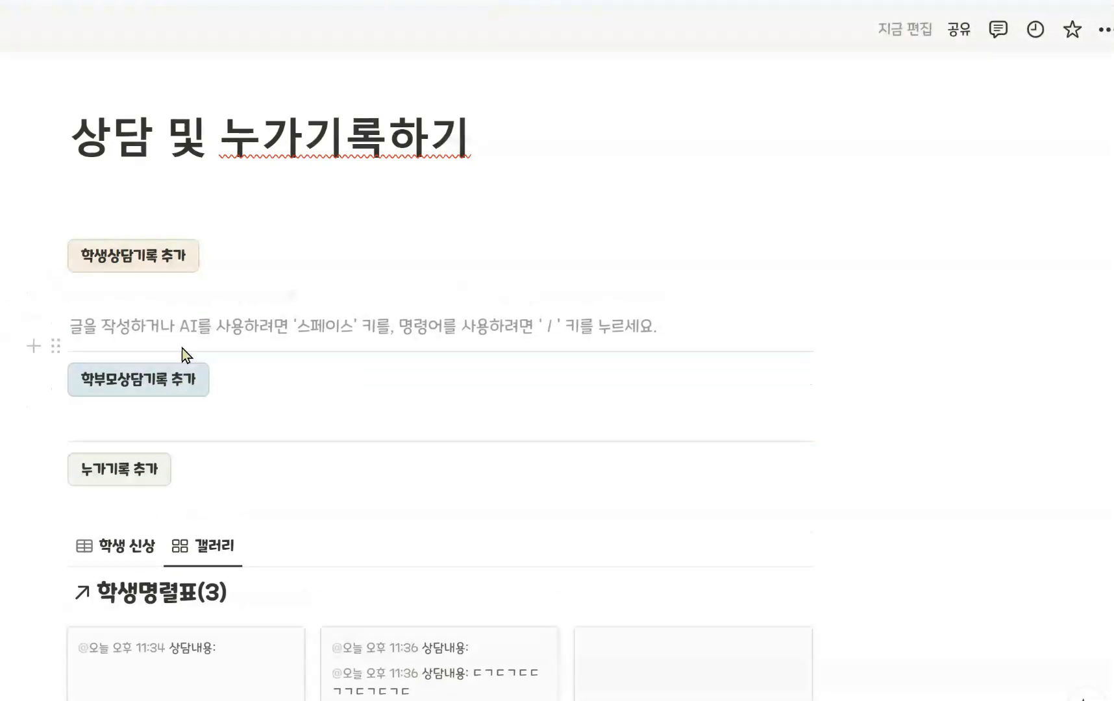
pyautogui.press('Return')
pyautogui.click(157, 450)
pyautogui.press('Return')
pyautogui.press('Return')
pyautogui.click(172, 603)
pyautogui.press('Return')
pyautogui.press('Return')
pyautogui.scroll(-2, 206, 591)
pyautogui.scroll(2, 258, 510)
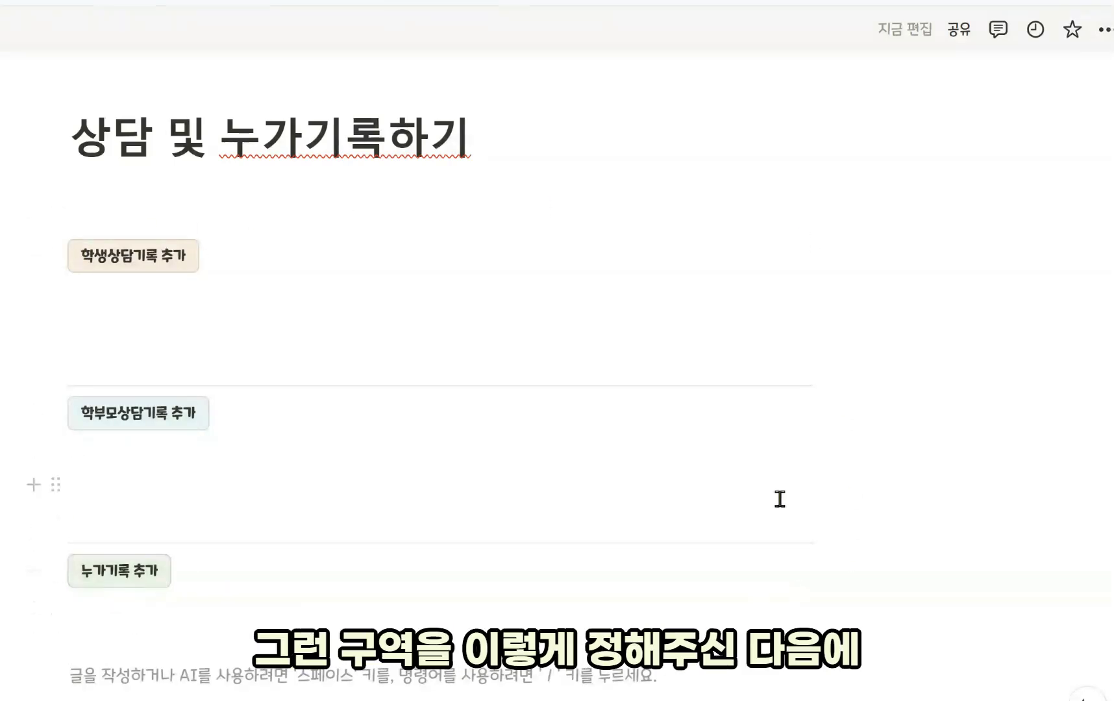
# Copy the whole three-button section with its dividers into student number 6's gallery card and open that page to view the copied section.
pyautogui.moveTo(926, 620); pyautogui.dragTo(59, 270)
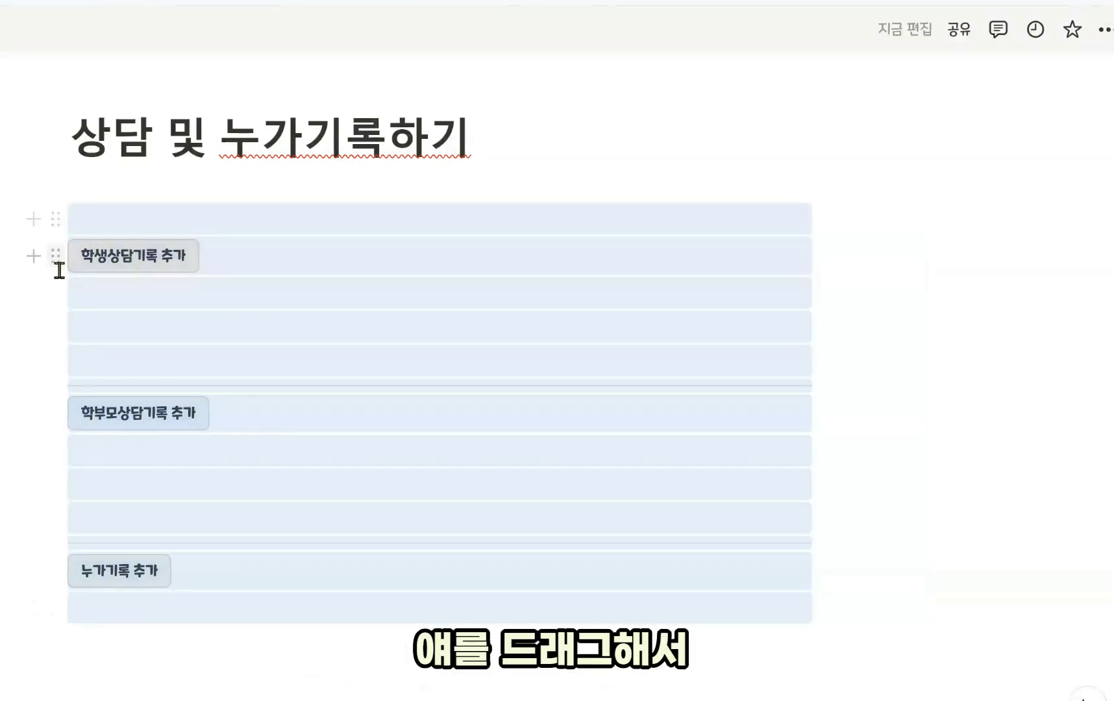
pyautogui.scroll(-1, 59, 271)
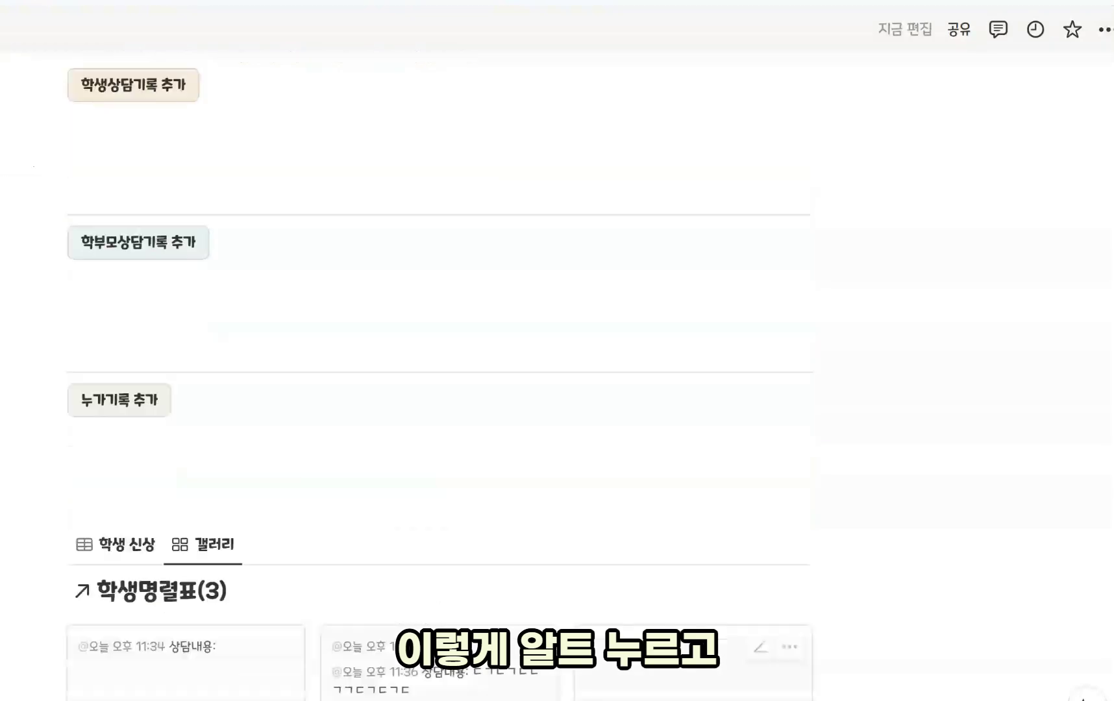
pyautogui.moveTo(681, 690); pyautogui.dragTo(635, 582)
pyautogui.click(623, 595)
pyautogui.scroll(-10, 381, 533)
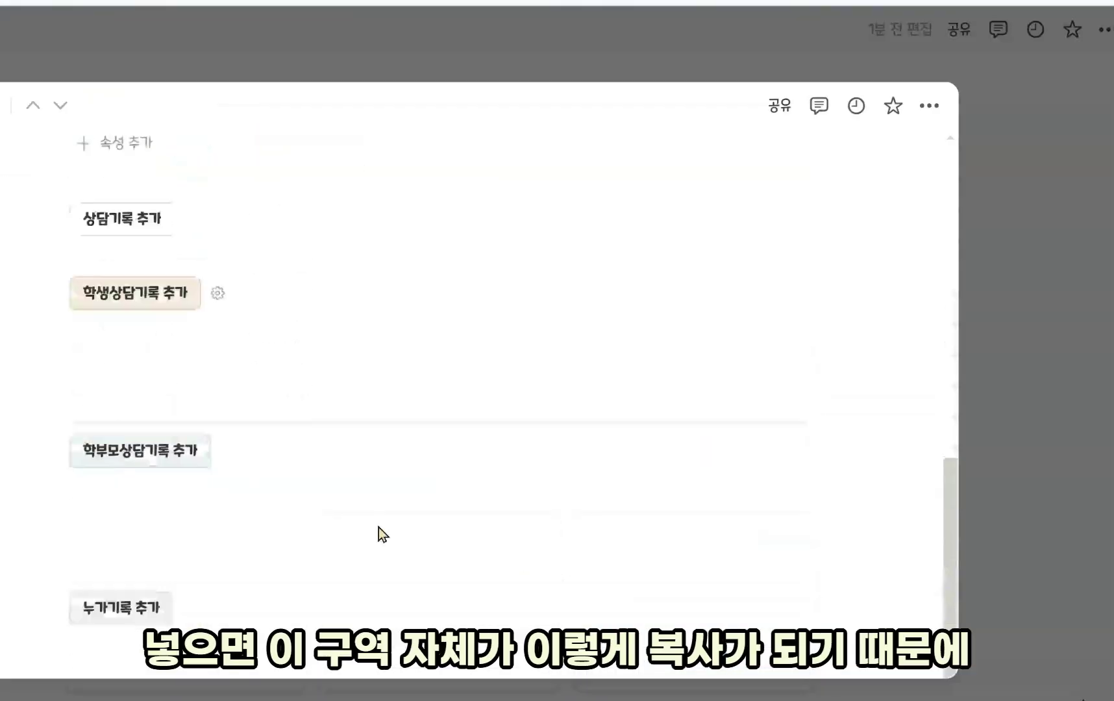
# Delete the old 상담기록 추가 button above the copied three-button section in the student's page.
pyautogui.click(57, 286)
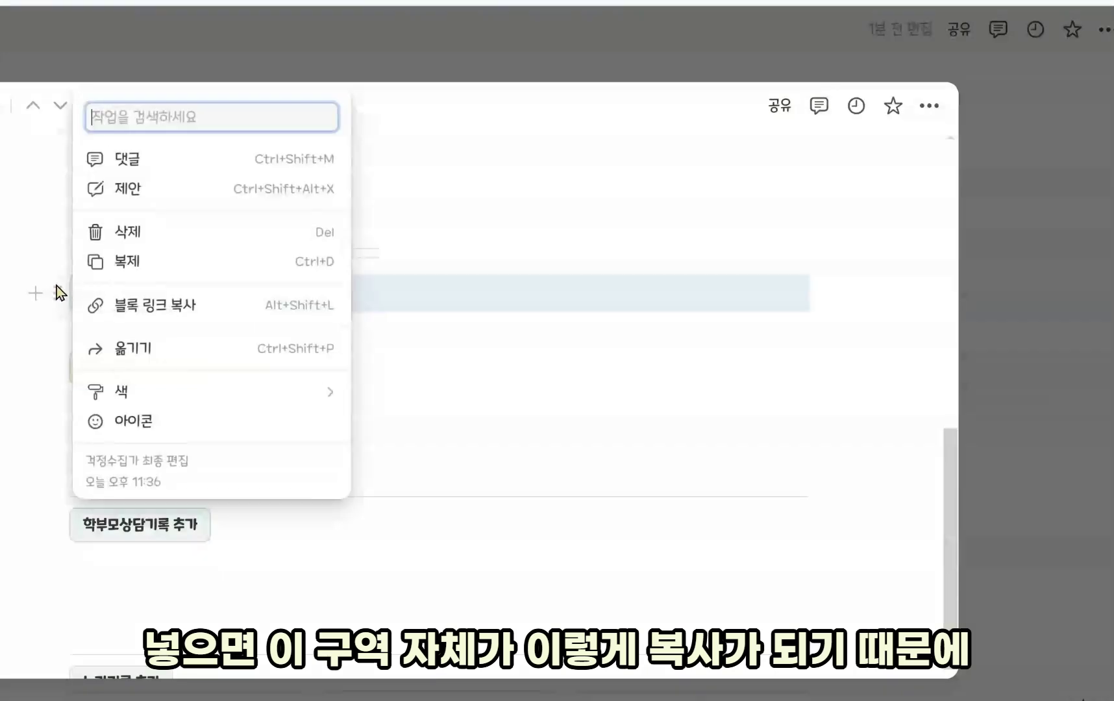
pyautogui.click(117, 237)
pyautogui.press('BackSpace')
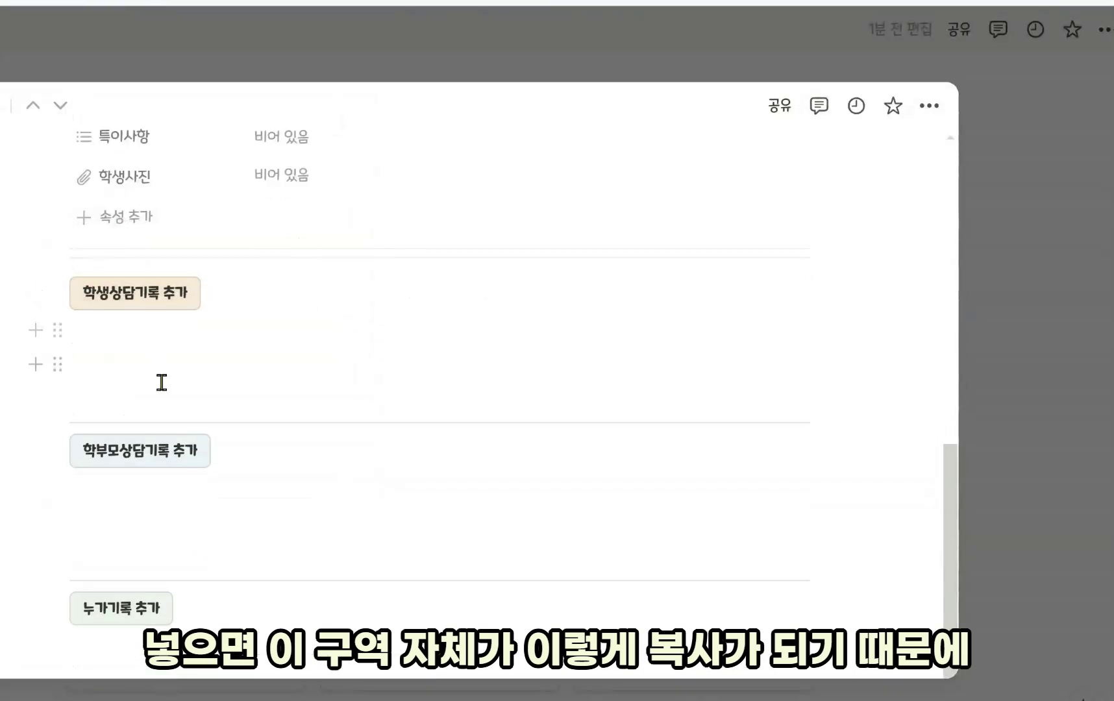
# Add one timestamped entry with each of the student, parent and cumulative record buttons in the student's page, and close that page.
pyautogui.click(186, 358)
pyautogui.click(178, 300)
pyautogui.scroll(-1, 146, 419)
pyautogui.click(153, 427)
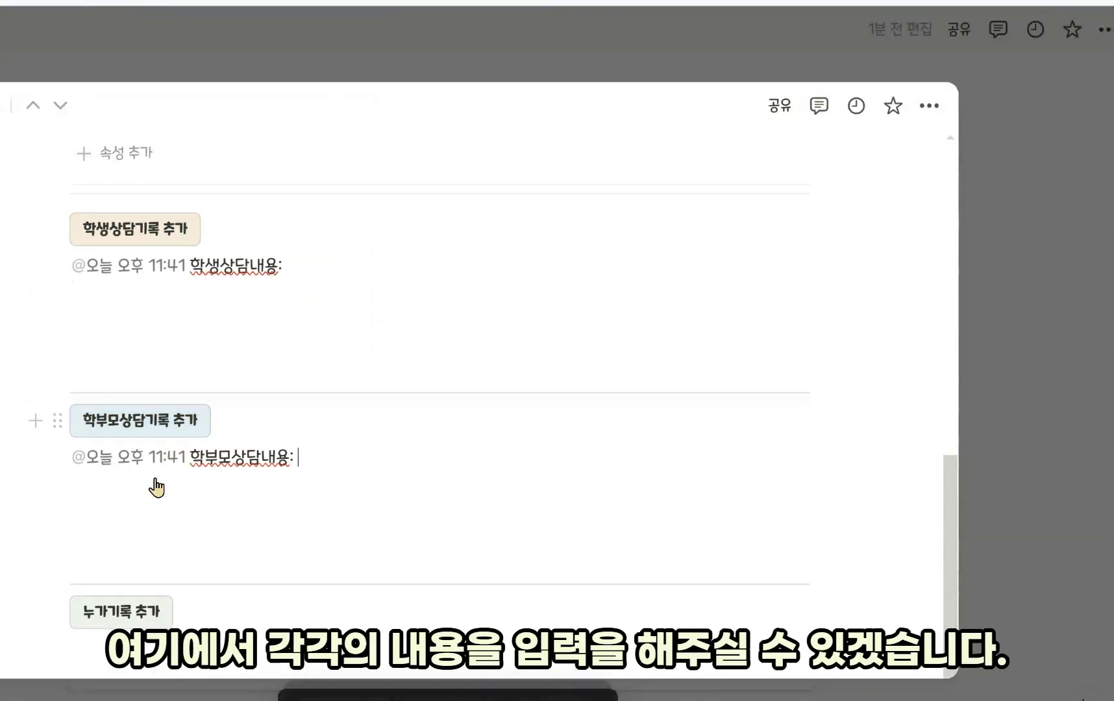
pyautogui.scroll(-1, 143, 552)
pyautogui.click(134, 590)
pyautogui.scroll(-1, 195, 581)
pyautogui.scroll(2, 222, 523)
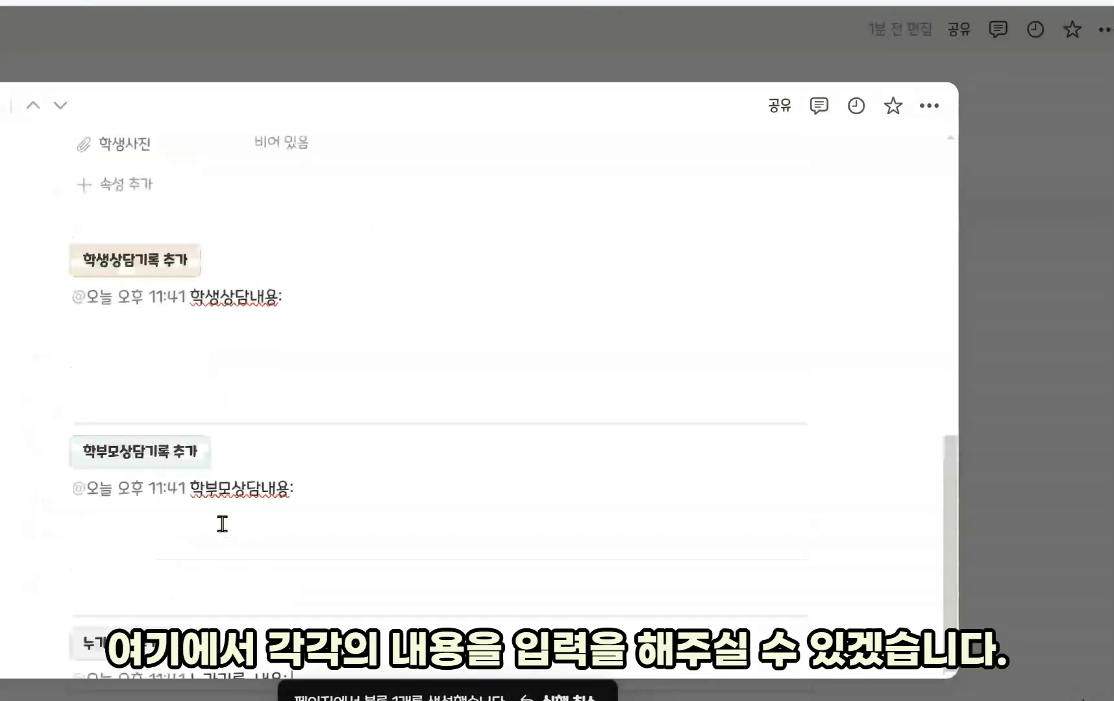
pyautogui.scroll(-2, 242, 301)
pyautogui.scroll(2, 166, 379)
pyautogui.scroll(-2, 165, 379)
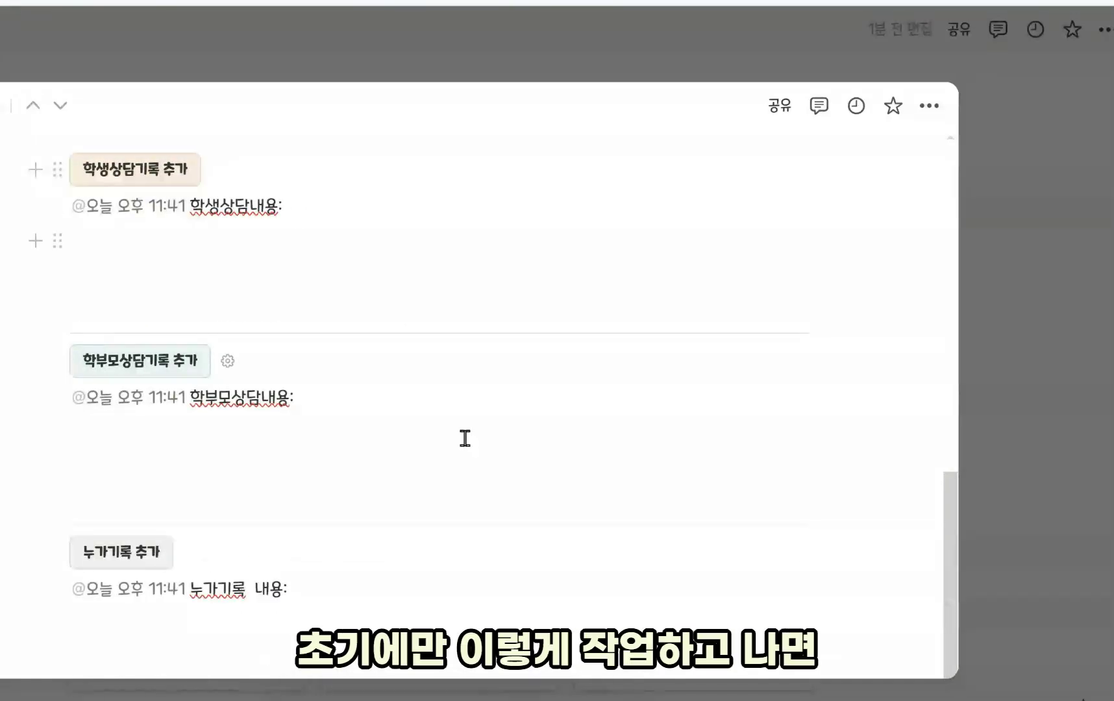
pyautogui.scroll(2, 115, 390)
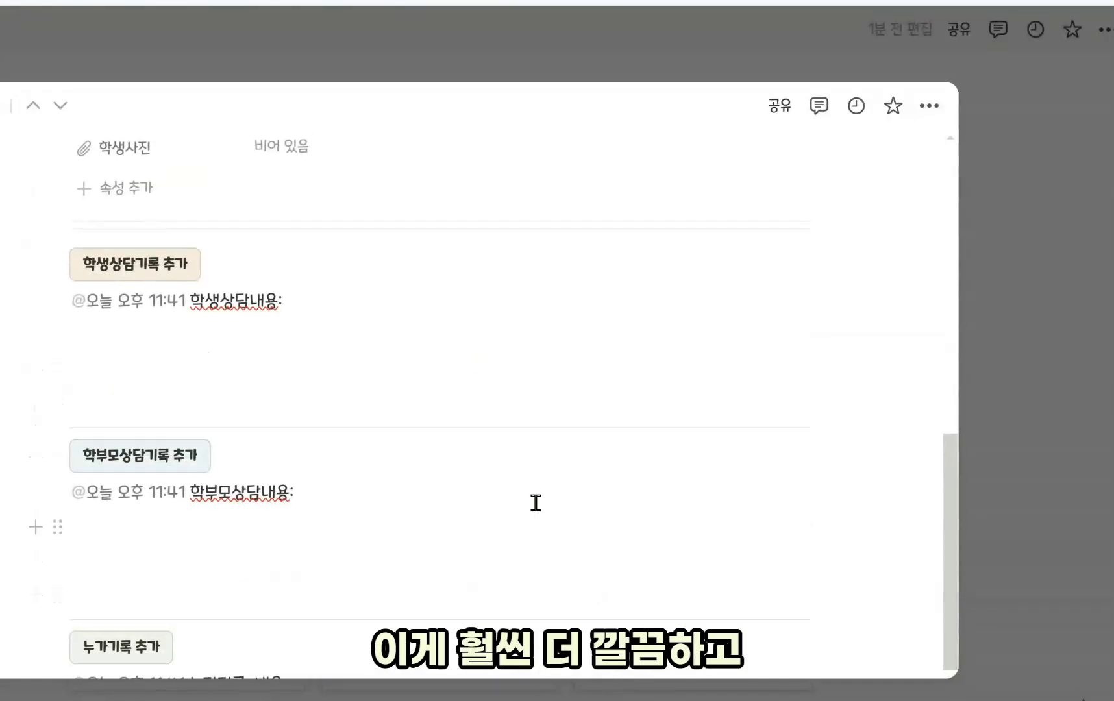
pyautogui.scroll(-2, 537, 513)
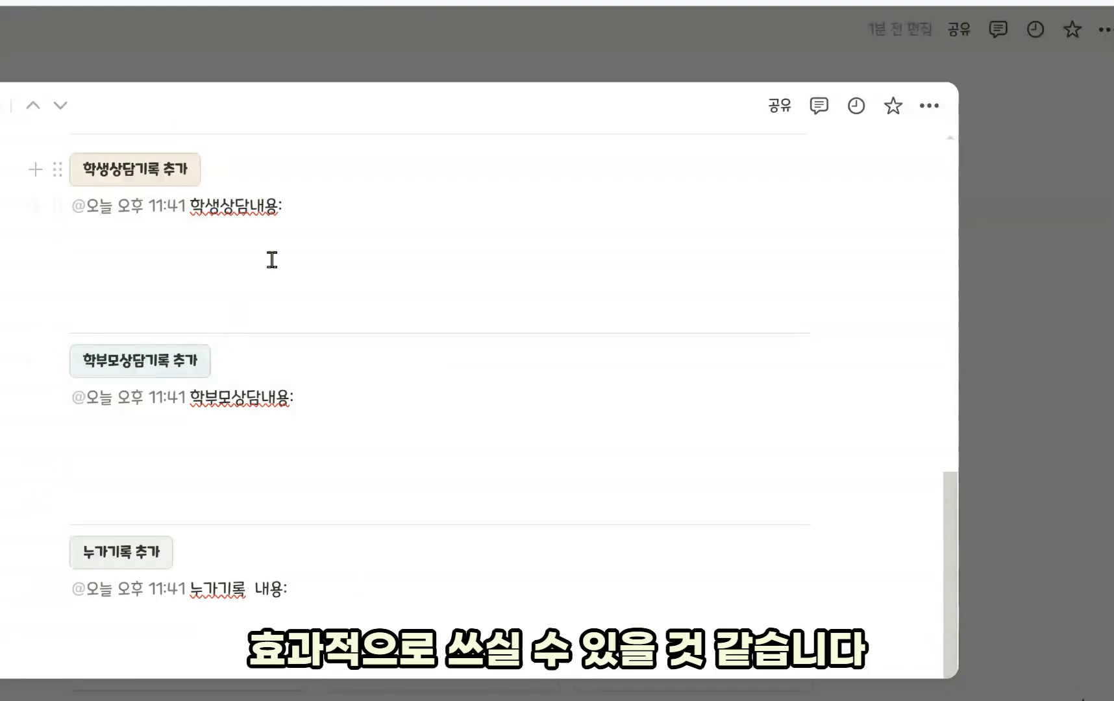
pyautogui.click(1054, 342)
# Delete the whole three-button section with its dividers from the main 상담 및 누가기록하기 page.
pyautogui.scroll(3, 873, 514)
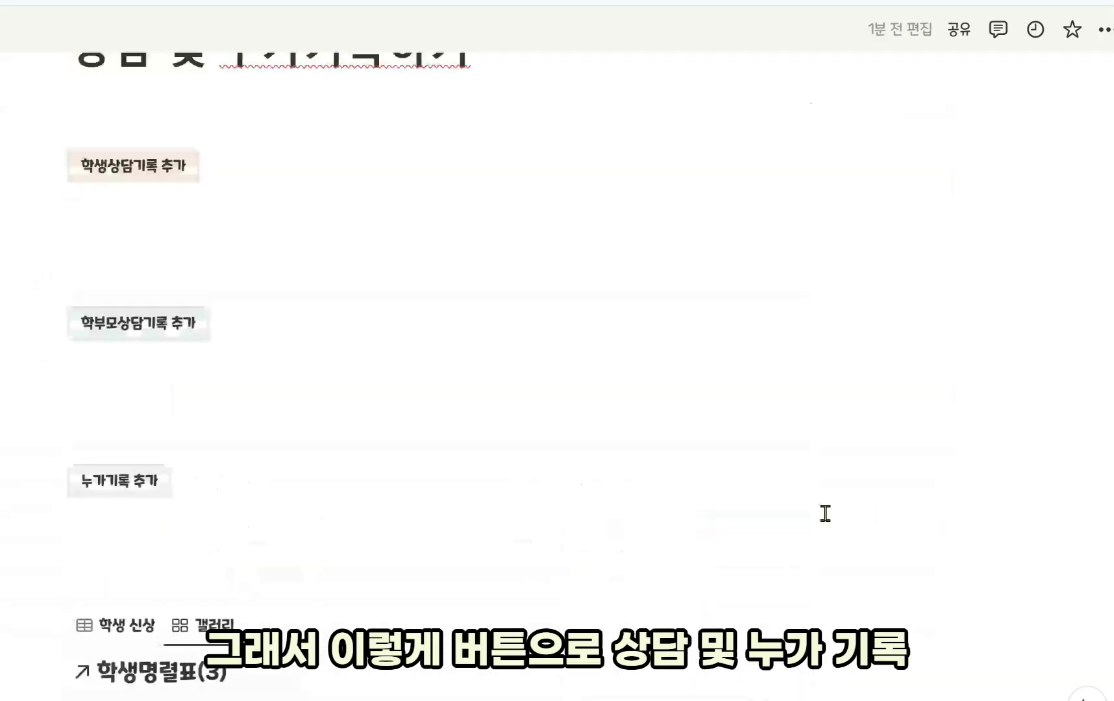
pyautogui.scroll(1, 659, 588)
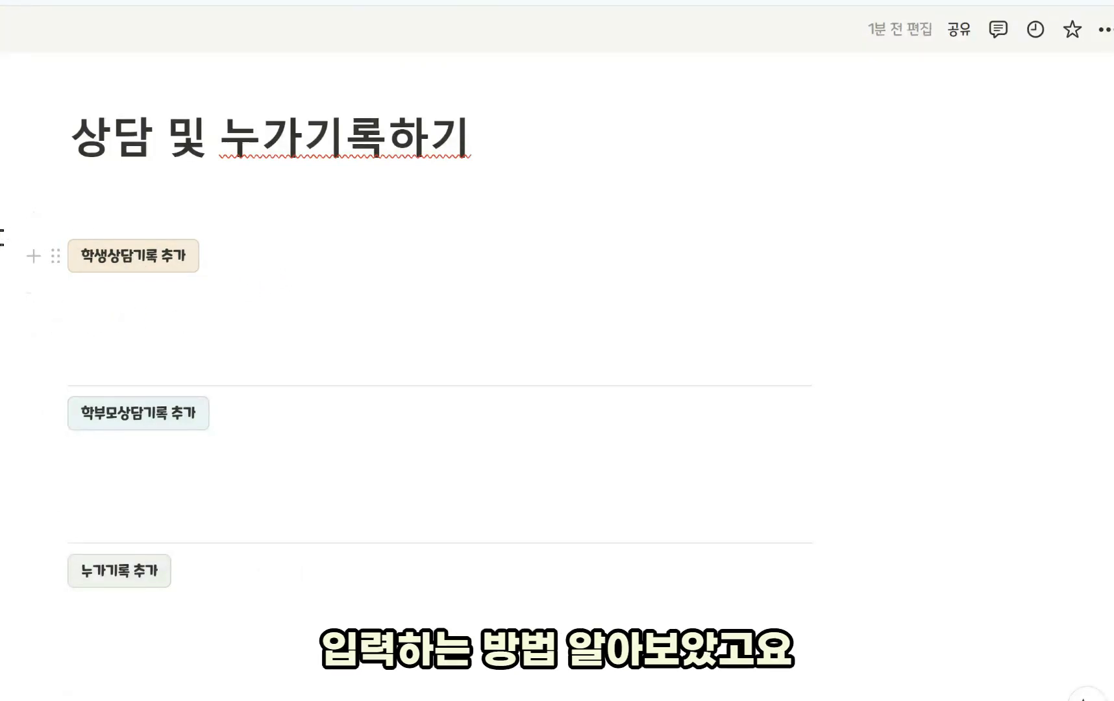
pyautogui.moveTo(4, 237); pyautogui.dragTo(838, 532)
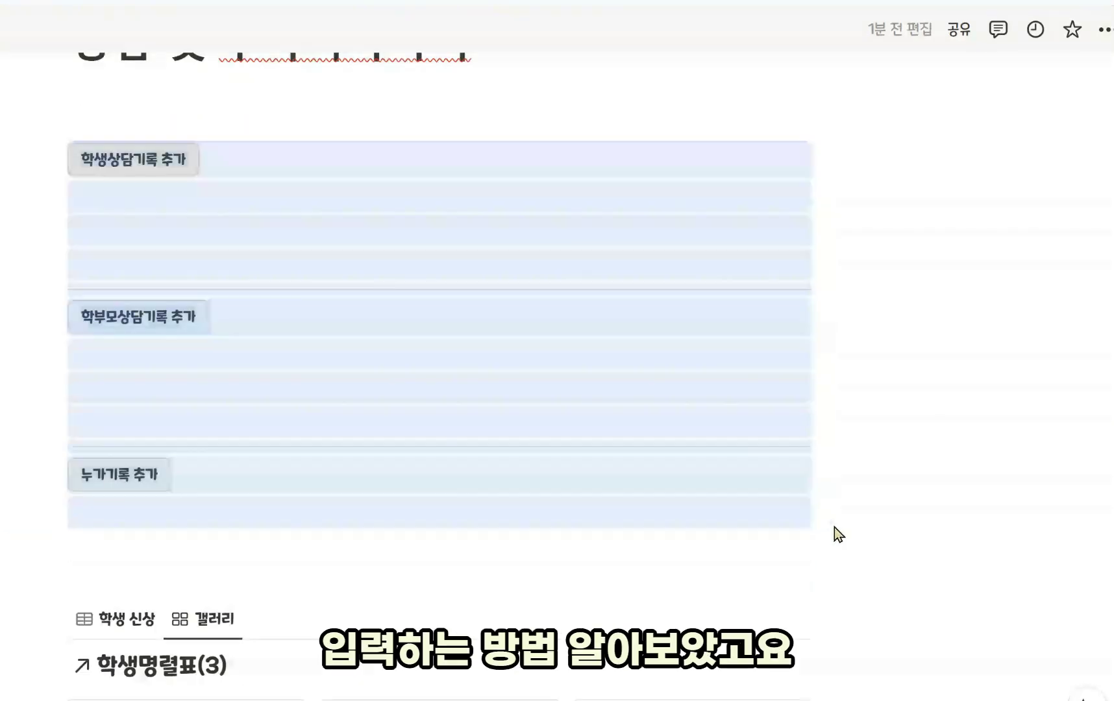
pyautogui.press('BackSpace')
pyautogui.scroll(2, 228, 231)
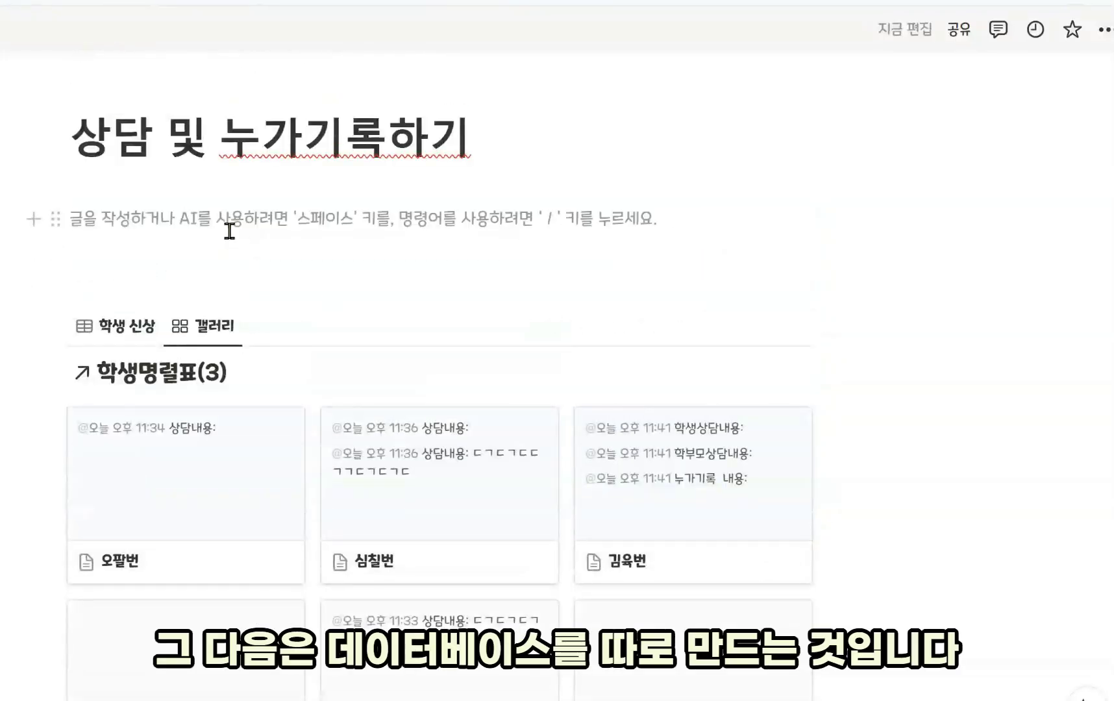
# Insert an inline database below the page title and name it 상담 및 누가기록.
pyautogui.write('/')
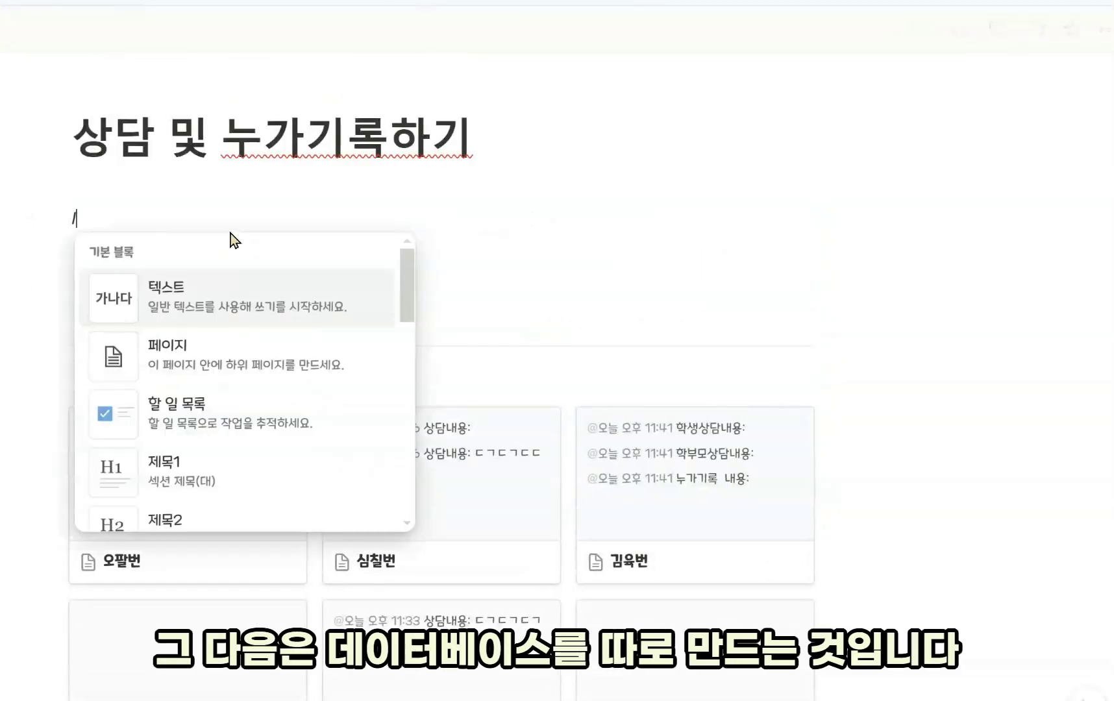
pyautogui.write('데이터베이스')
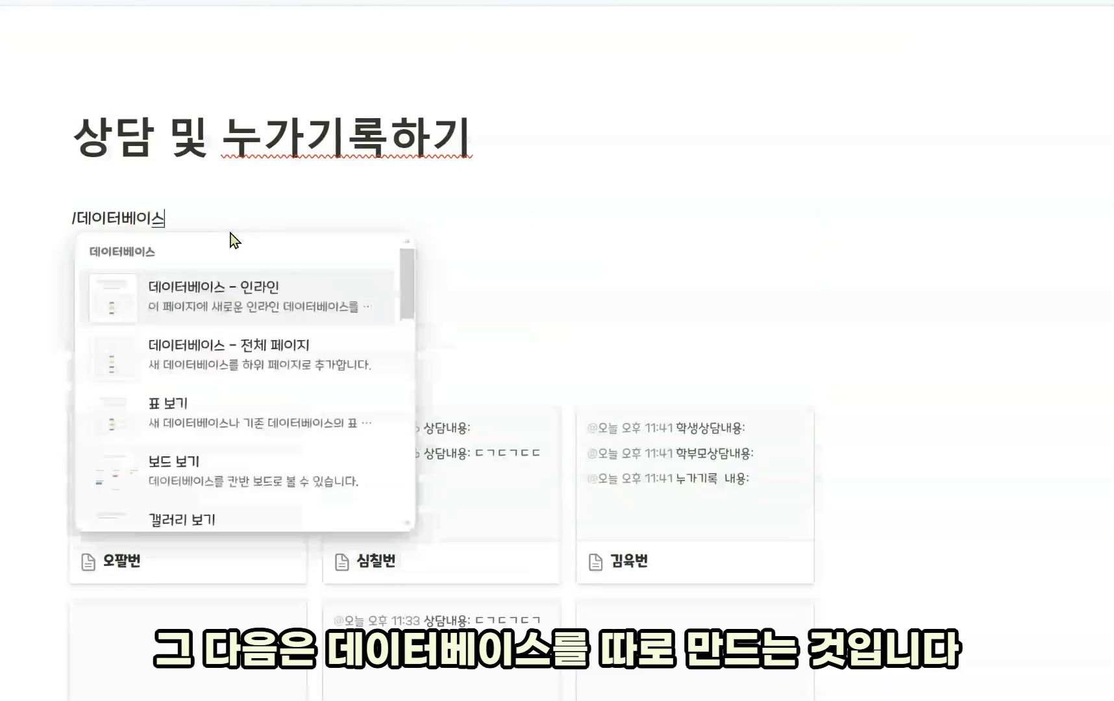
pyautogui.press('Return')
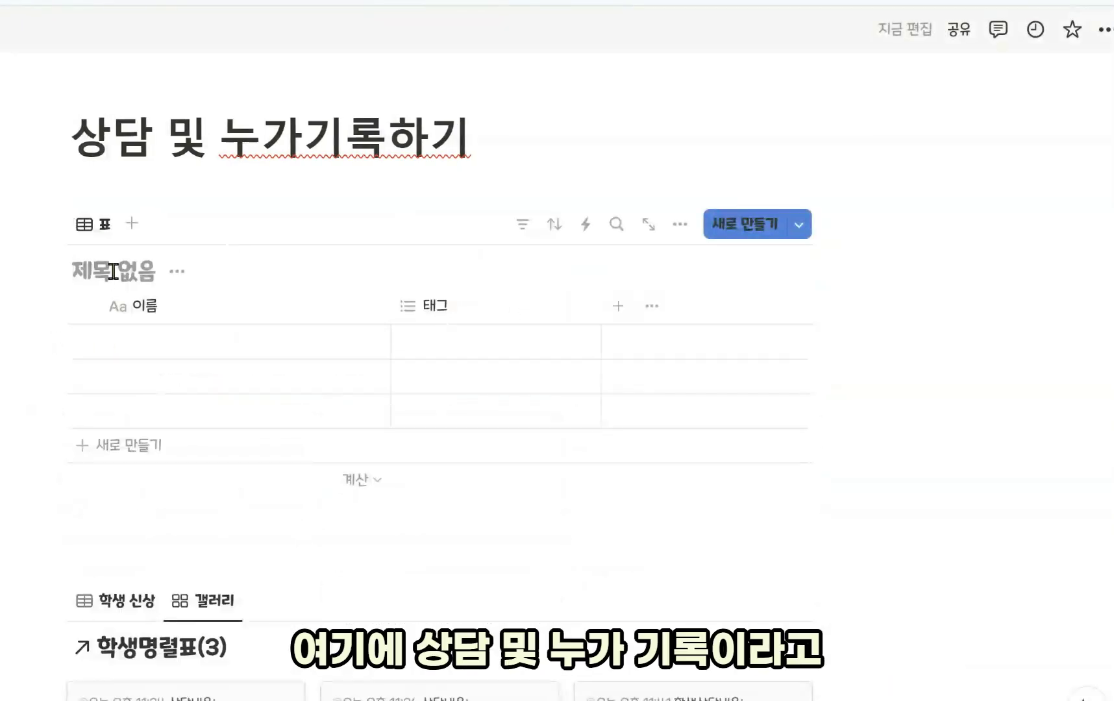
pyautogui.write('상담 및 누가기록')
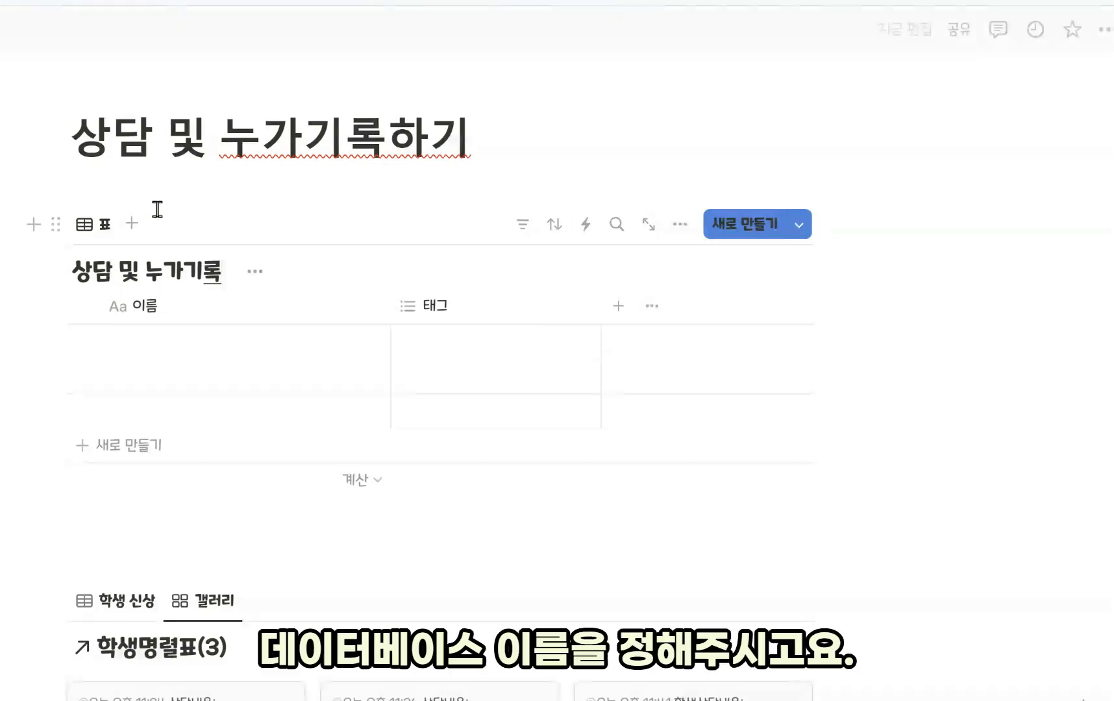
pyautogui.click(156, 184)
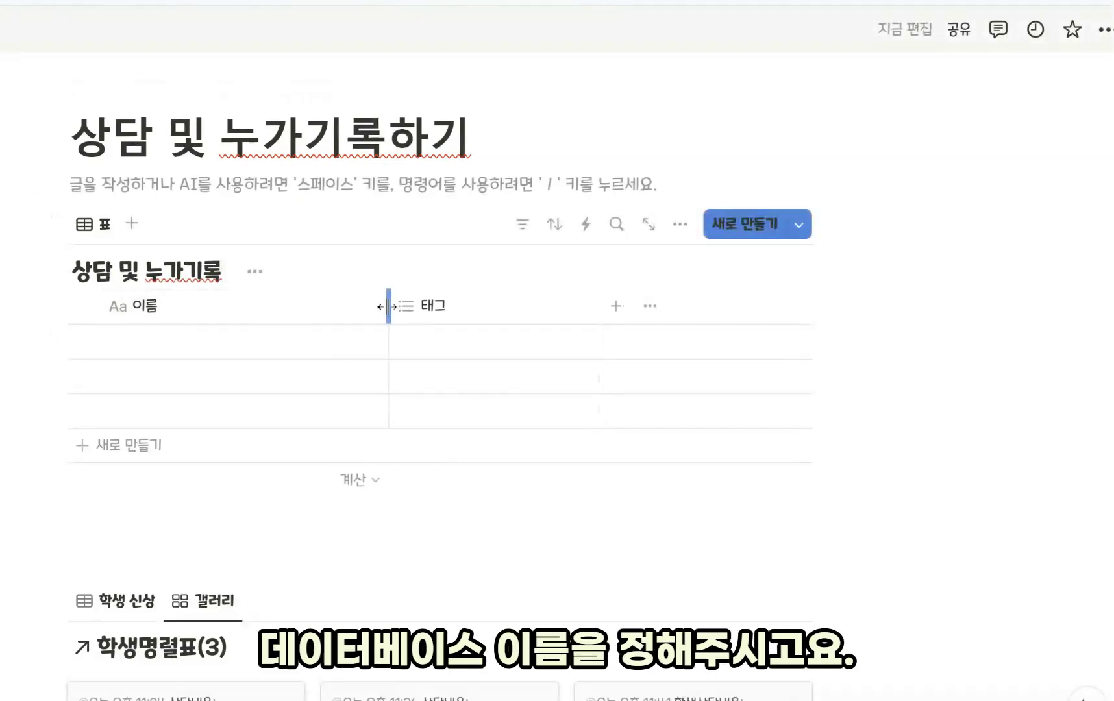
# Narrow the 이름 column, rename the 태그 property to 상세내용 and change its type to text (텍스트).
pyautogui.moveTo(389, 306); pyautogui.dragTo(203, 309)
pyautogui.click(261, 308)
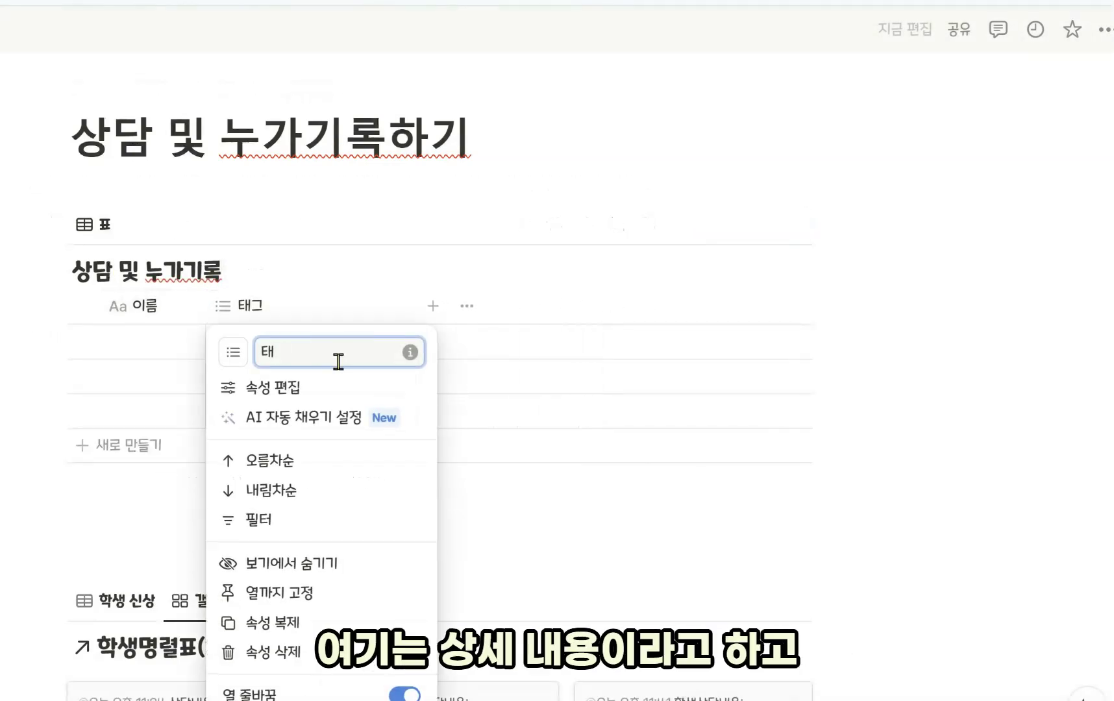
pyautogui.press('BackSpace')
pyautogui.write('상세내요')
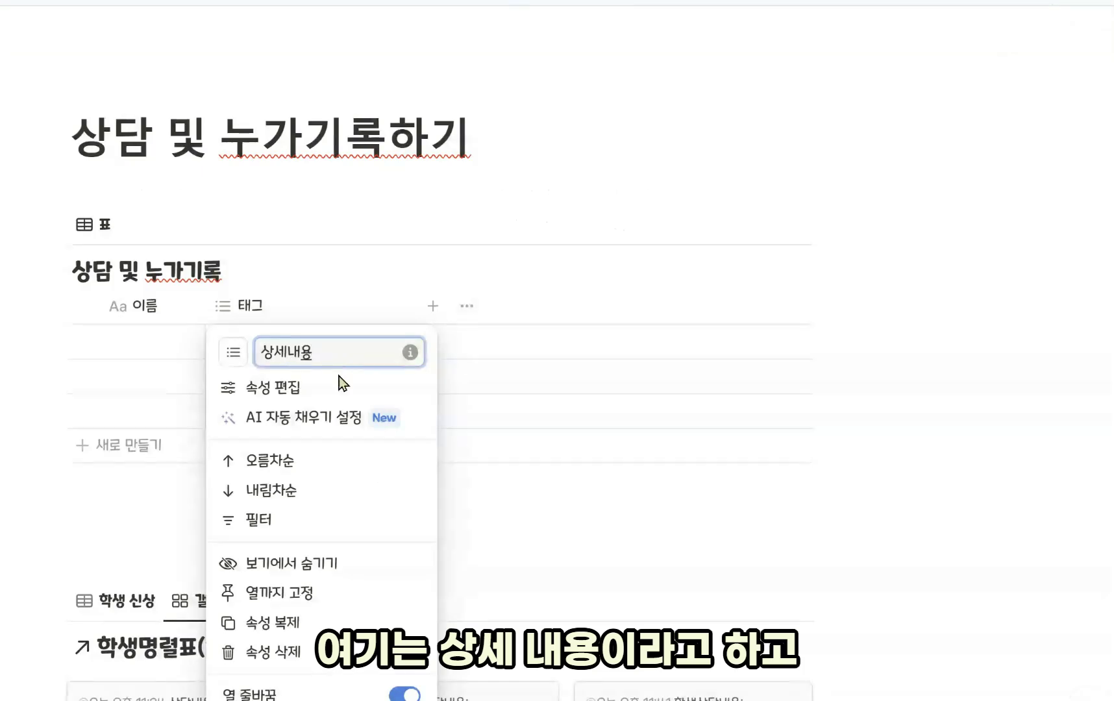
pyautogui.click(339, 389)
pyautogui.click(991, 198)
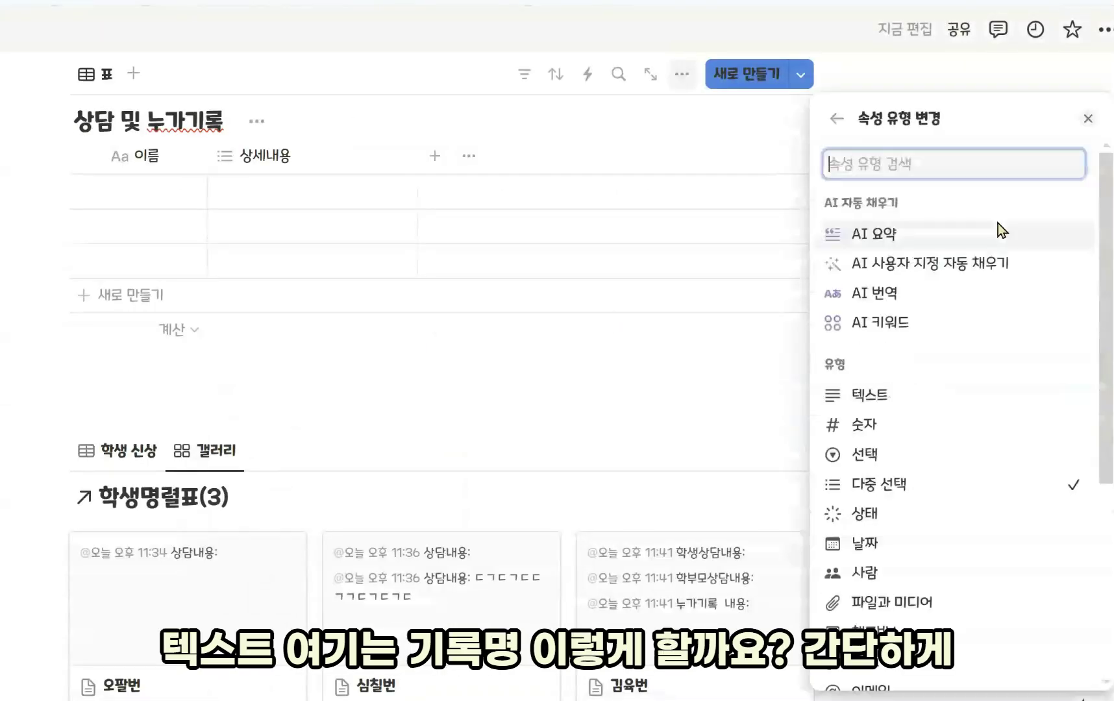
pyautogui.click(921, 404)
pyautogui.click(410, 276)
# Rename the 이름 property to 기록명 and widen its column.
pyautogui.click(139, 256)
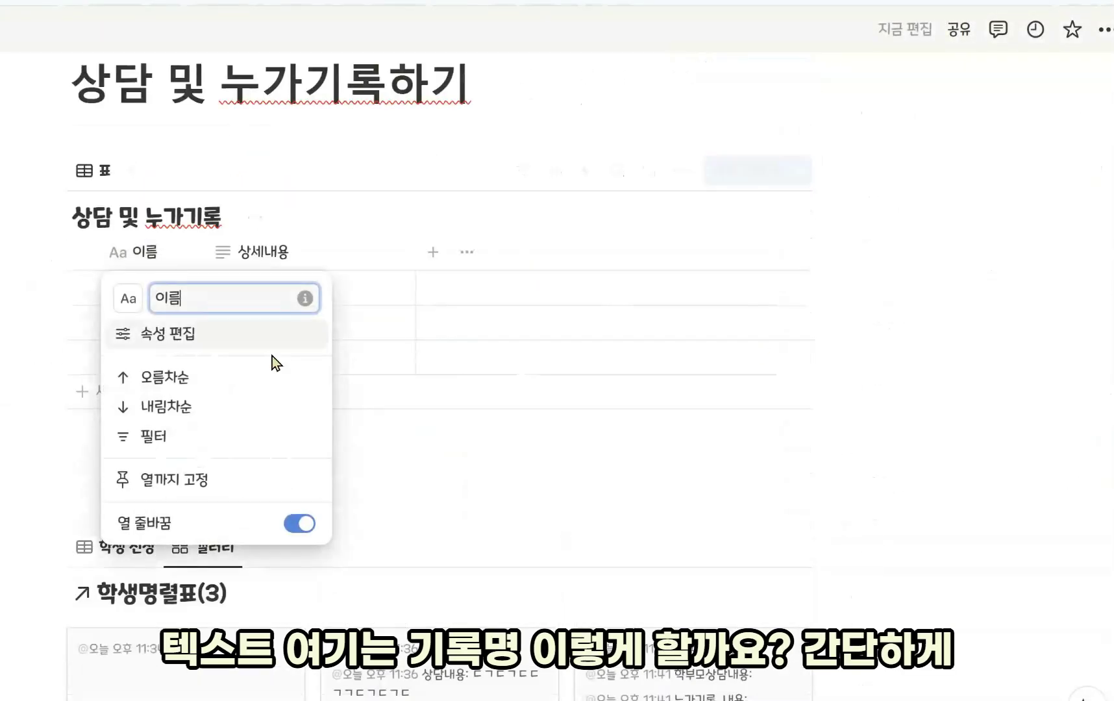
pyautogui.press('BackSpace')
pyautogui.press('BackSpace')
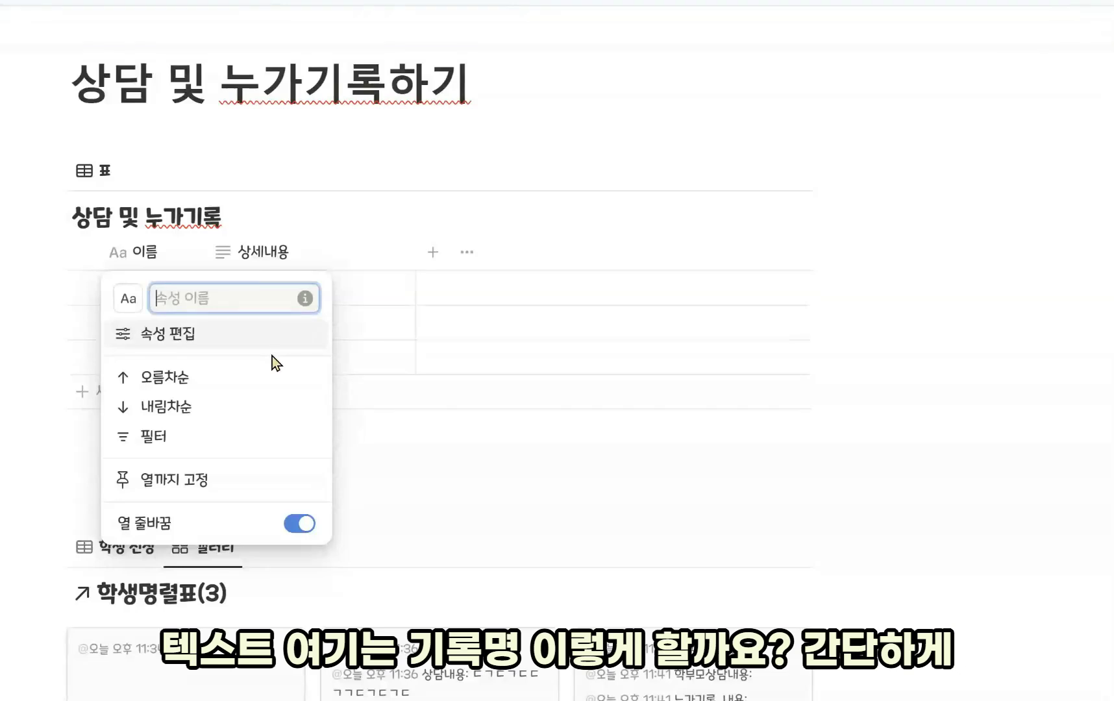
pyautogui.write('기록명')
pyautogui.click(360, 322)
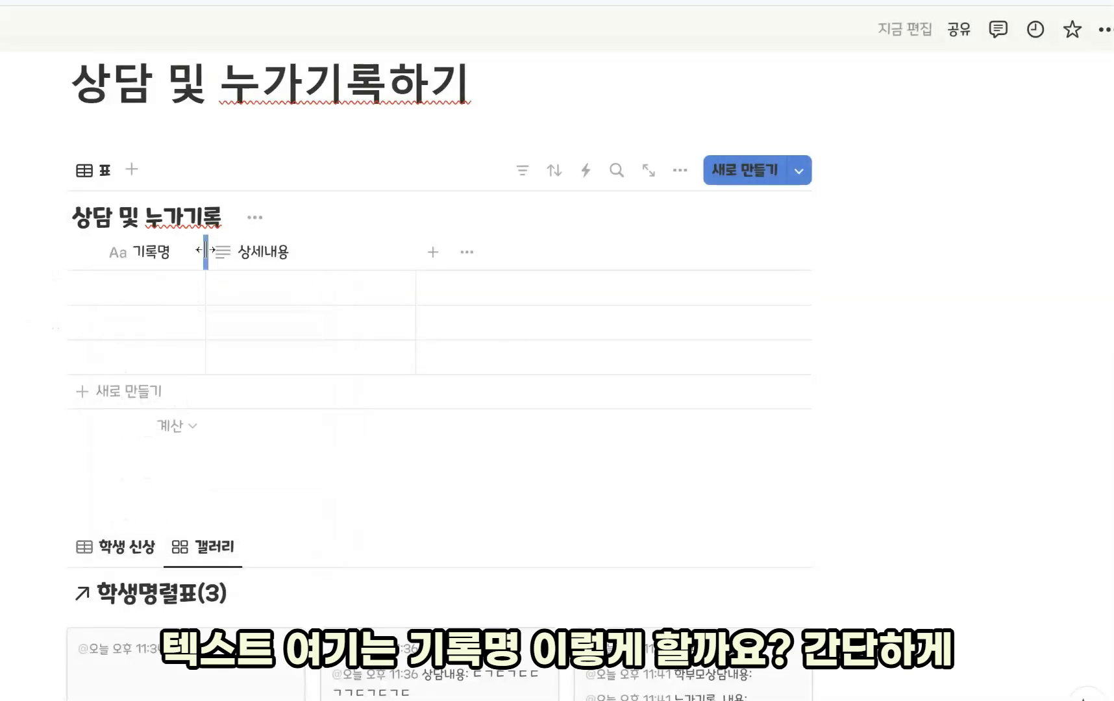
pyautogui.moveTo(205, 250); pyautogui.dragTo(281, 251)
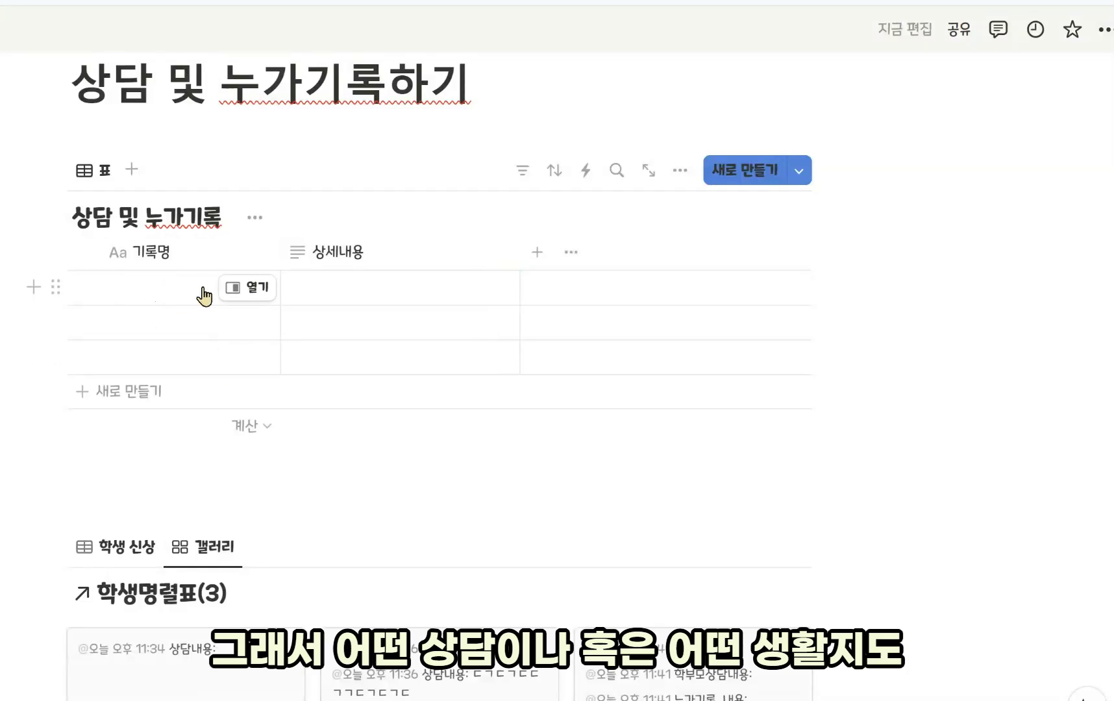
# Fill the first record with 싸움 as the 기록명 and a placeholder description ending in "싸움." as the 상세내용.
pyautogui.click(181, 285)
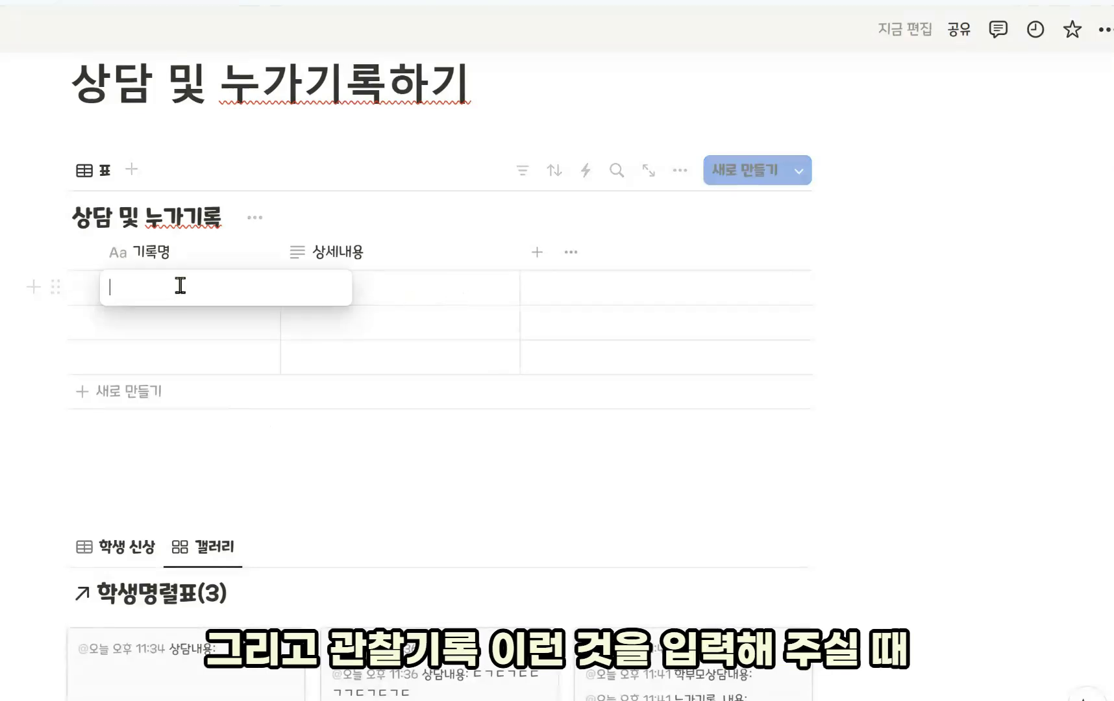
pyautogui.write('싸움')
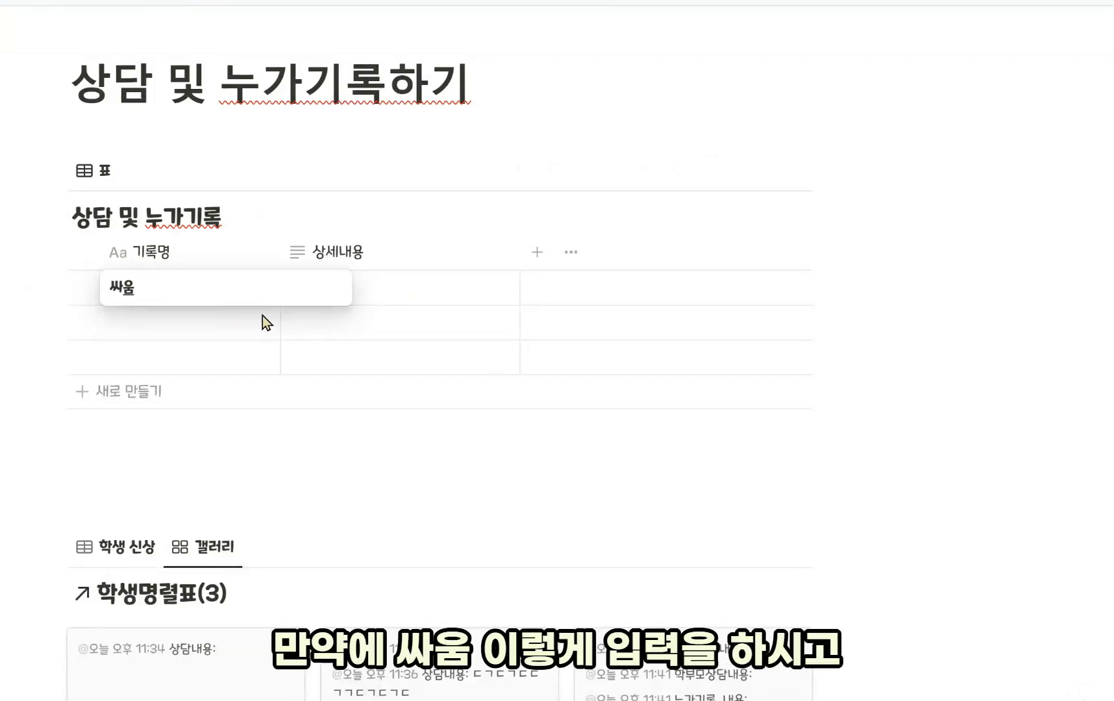
pyautogui.press('Return')
pyautogui.click(403, 291)
pyautogui.write('ㄷ')
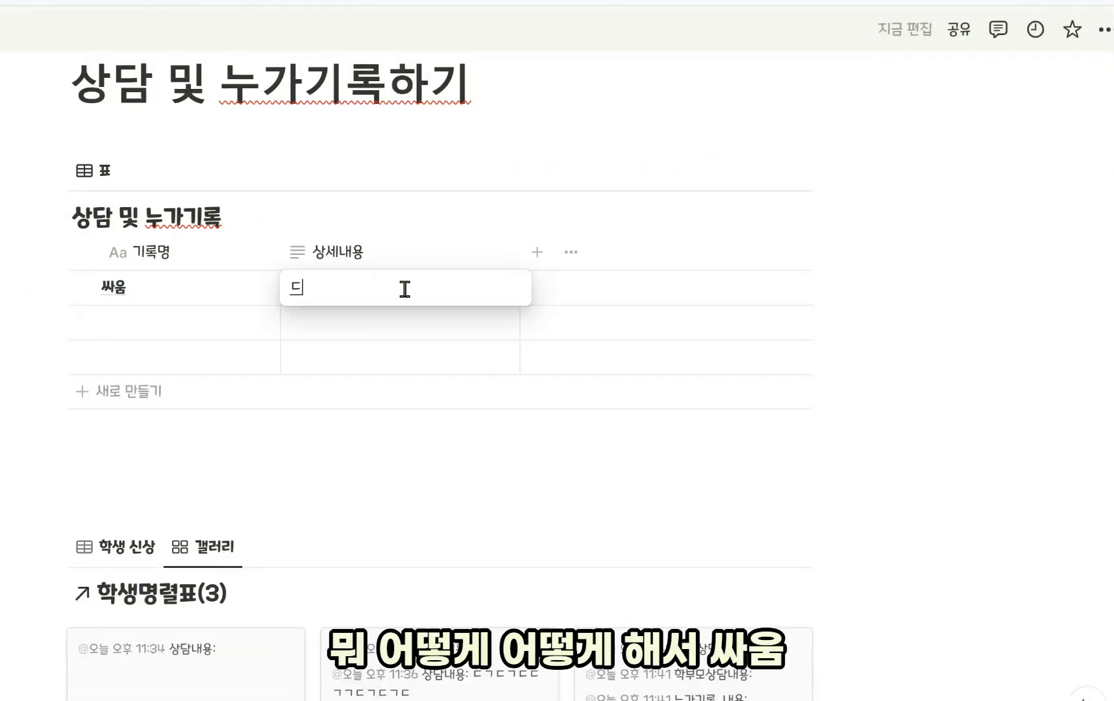
pyautogui.write('거딕디ㅓㄷㄱㅣㅓ개ㅣㄷ 싸움.')
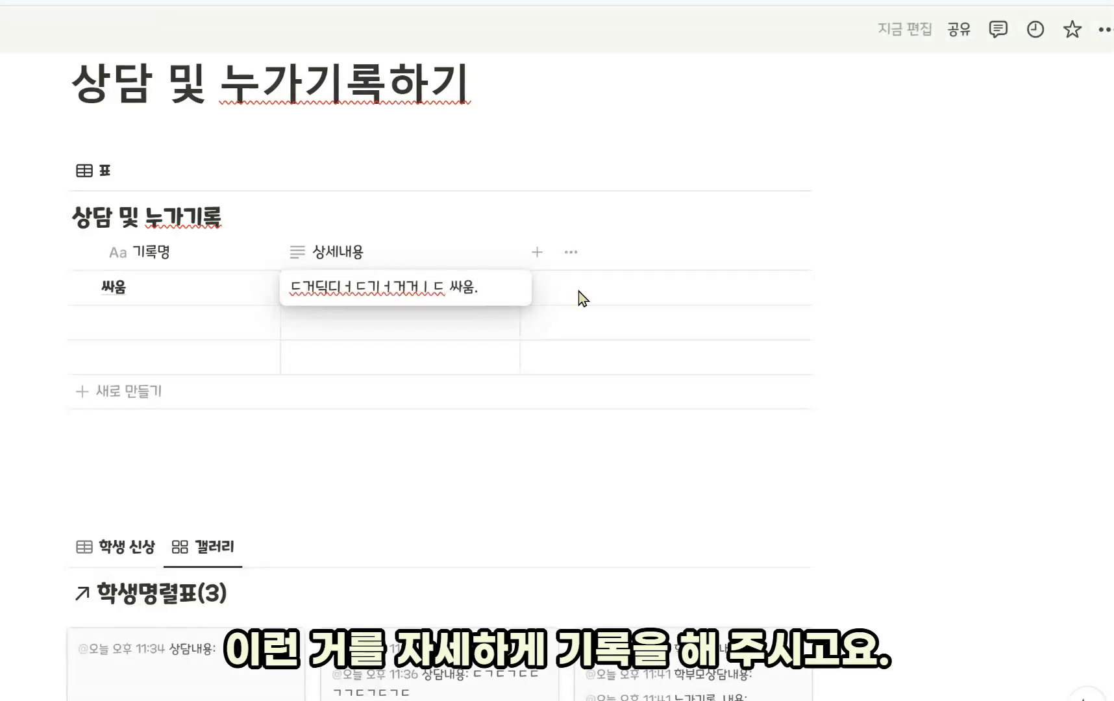
pyautogui.press('Escape')
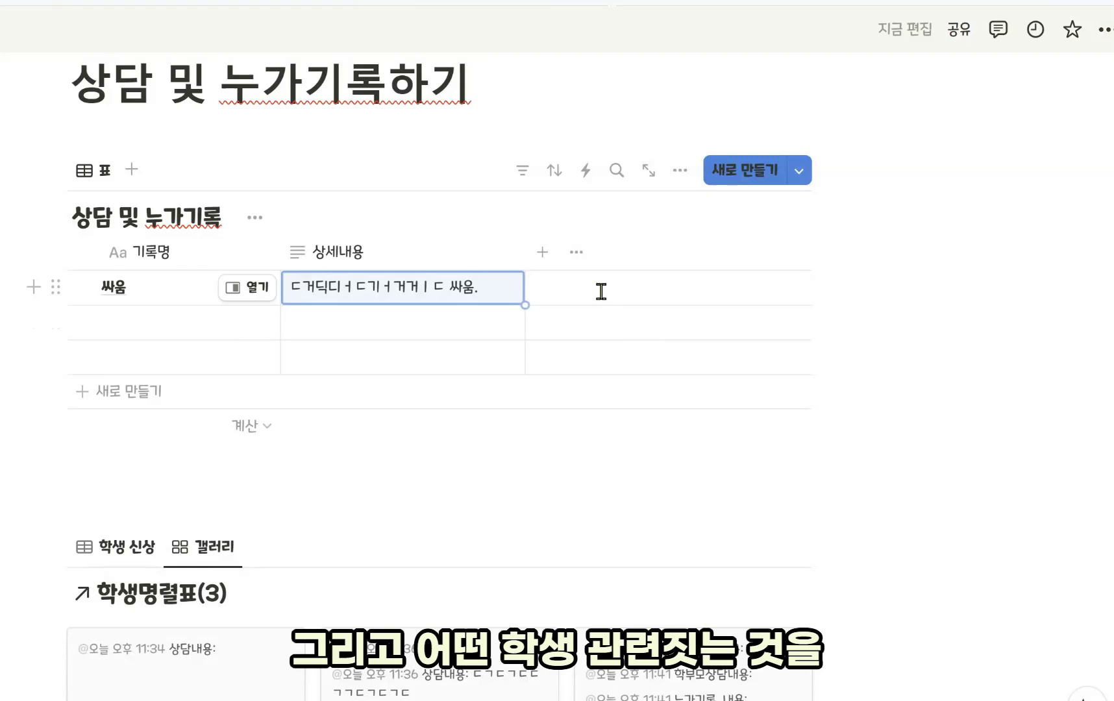
# Add a relation property (관계형) linked to 학생명렬표(3), with the relation also shown in 학생명렬표(3).
pyautogui.click(546, 254)
pyautogui.scroll(-5, 890, 562)
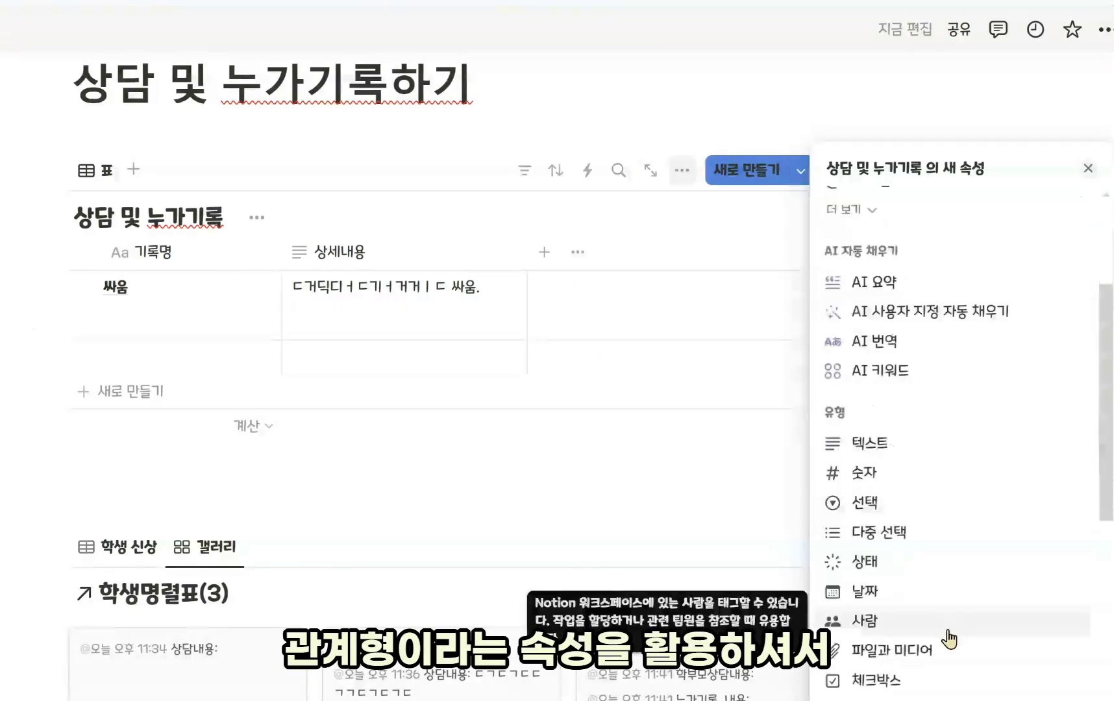
pyautogui.scroll(-2, 898, 696)
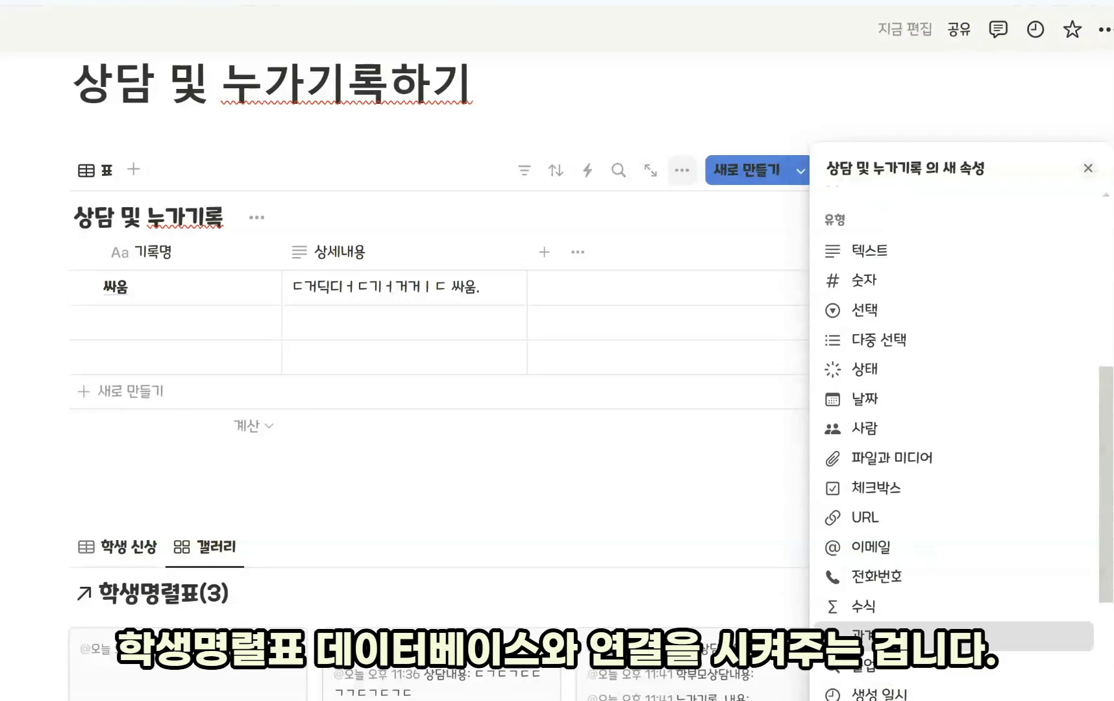
pyautogui.click(870, 637)
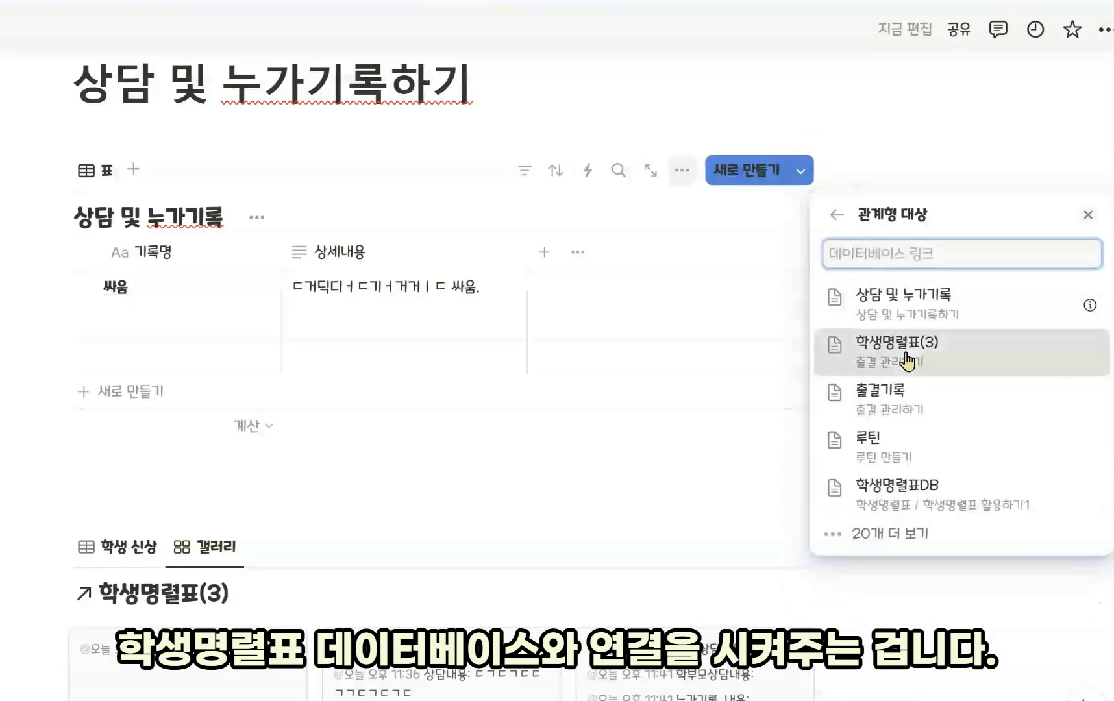
pyautogui.click(907, 360)
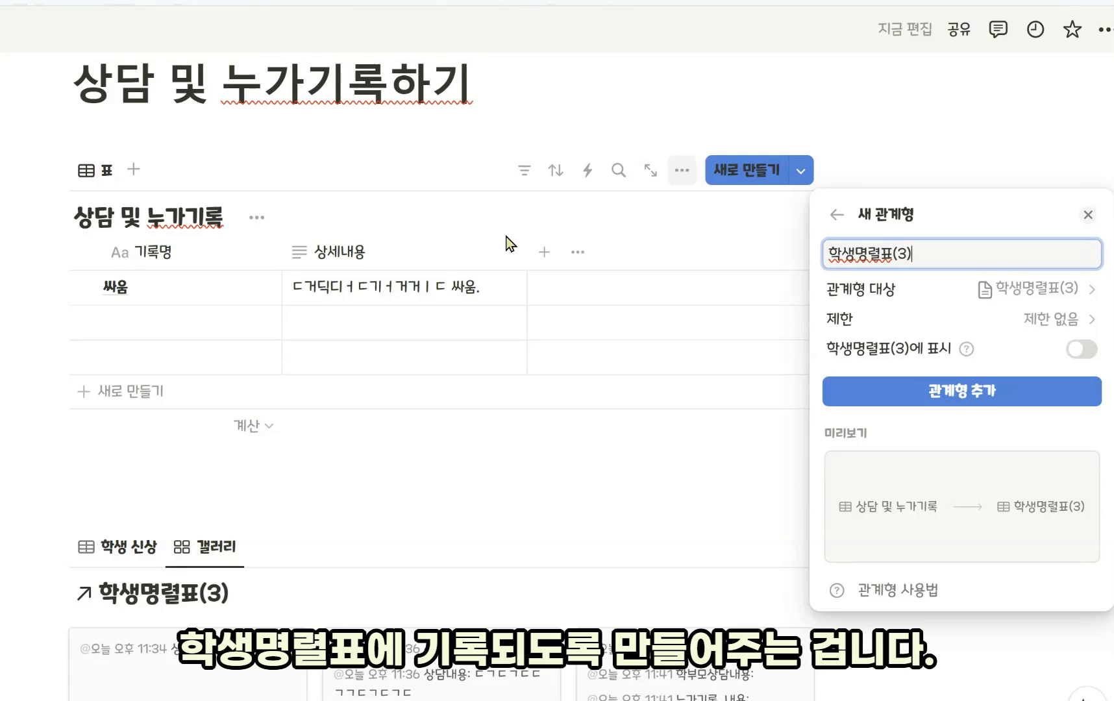
pyautogui.click(1086, 352)
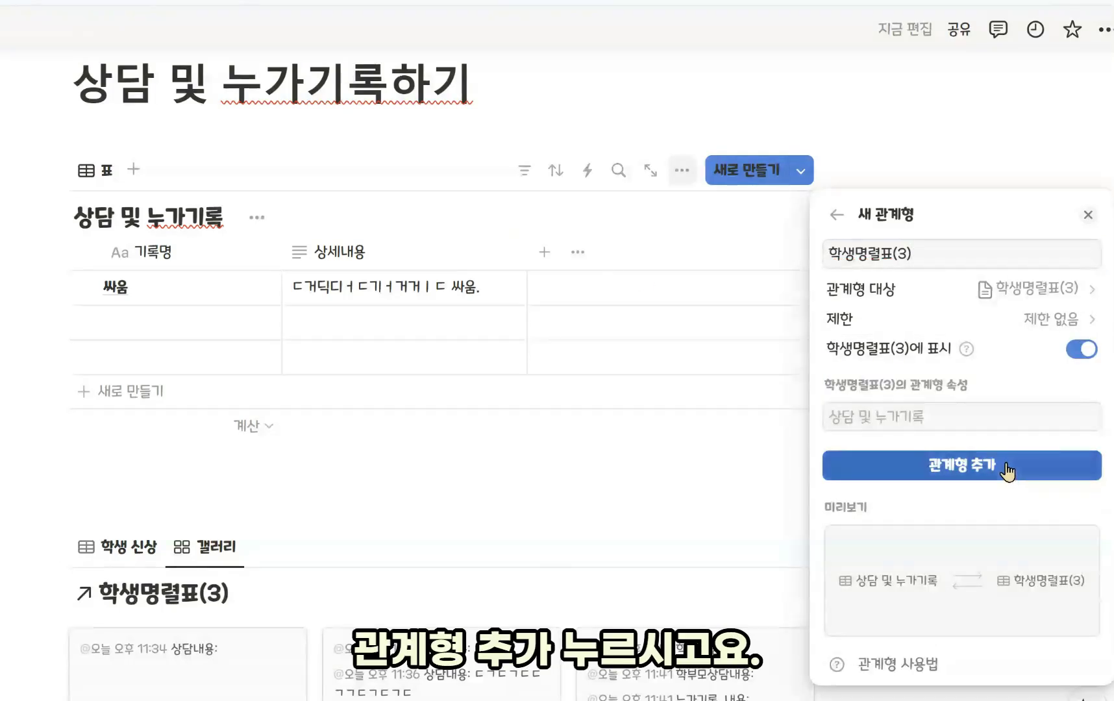
pyautogui.click(1007, 472)
pyautogui.click(759, 294)
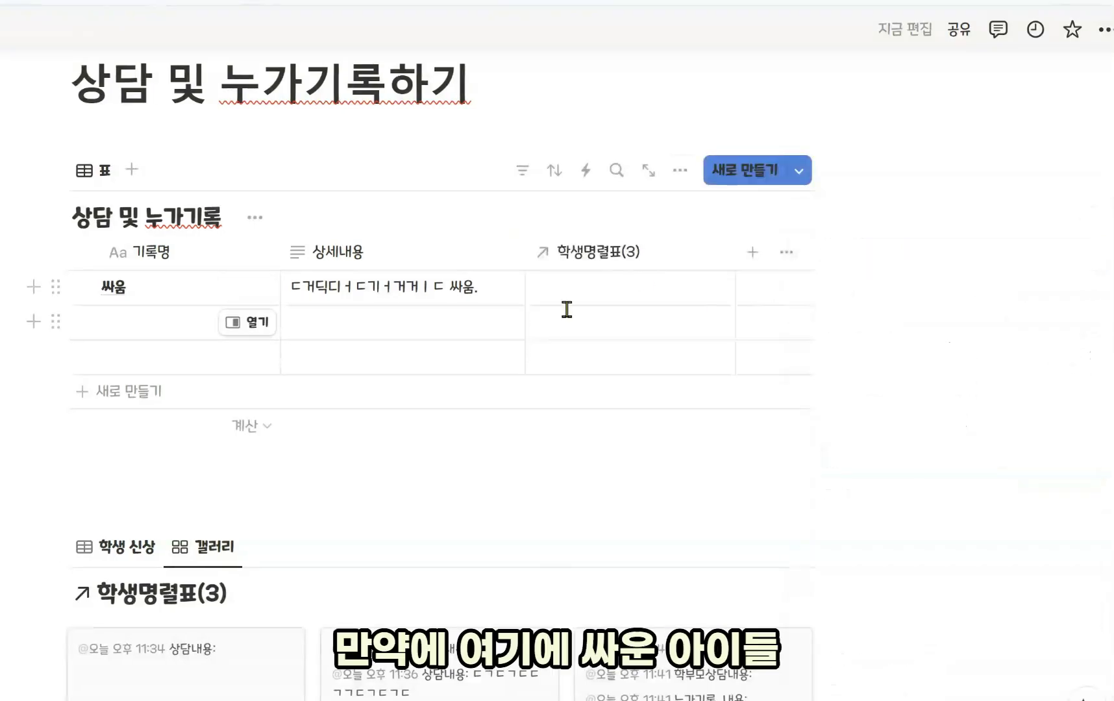
# Link students number 1 and number 6 to the 싸움 record through the 학생명렬표(3) relation.
pyautogui.click(572, 295)
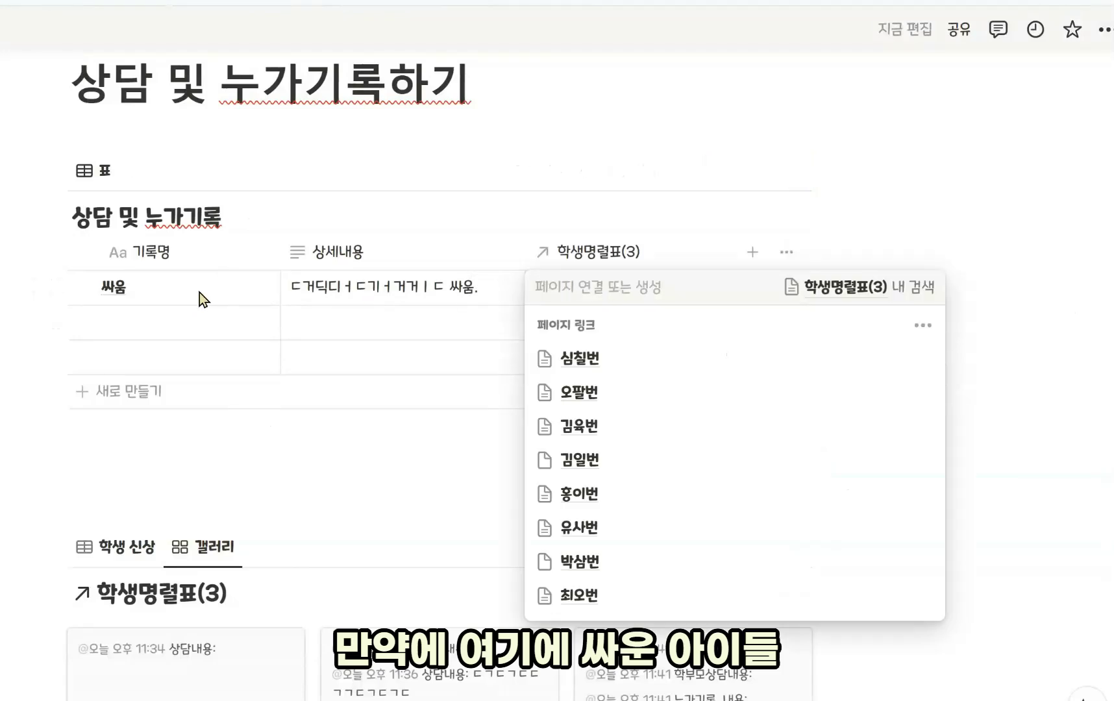
pyautogui.click(603, 463)
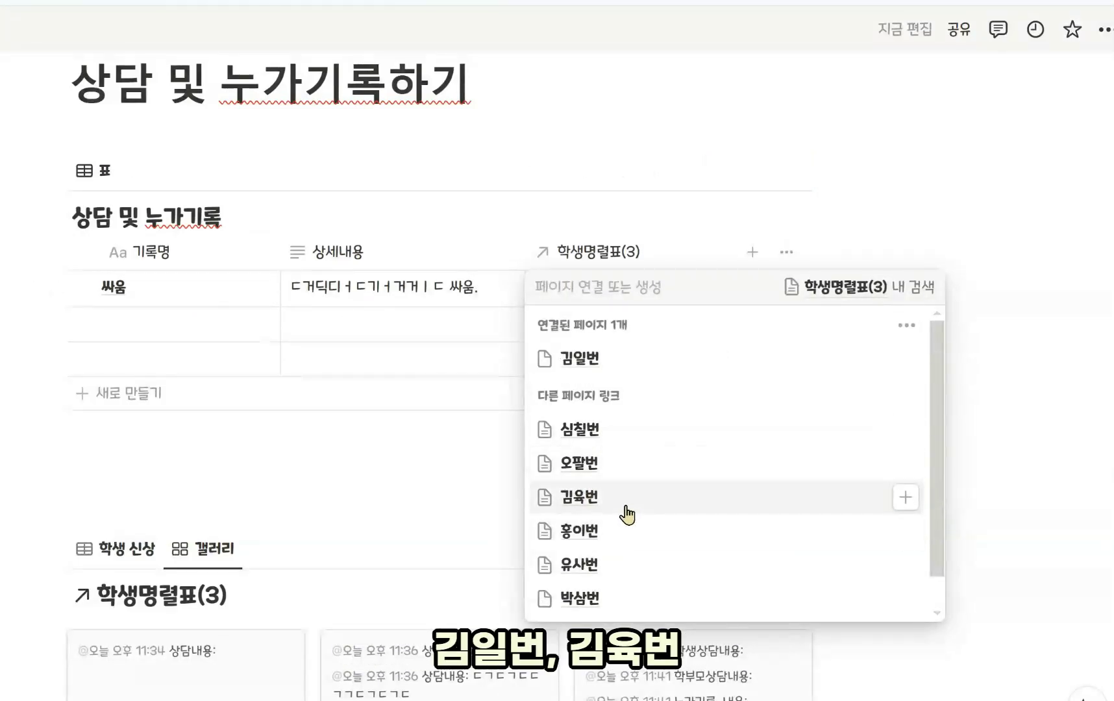
pyautogui.click(623, 503)
pyautogui.click(1015, 318)
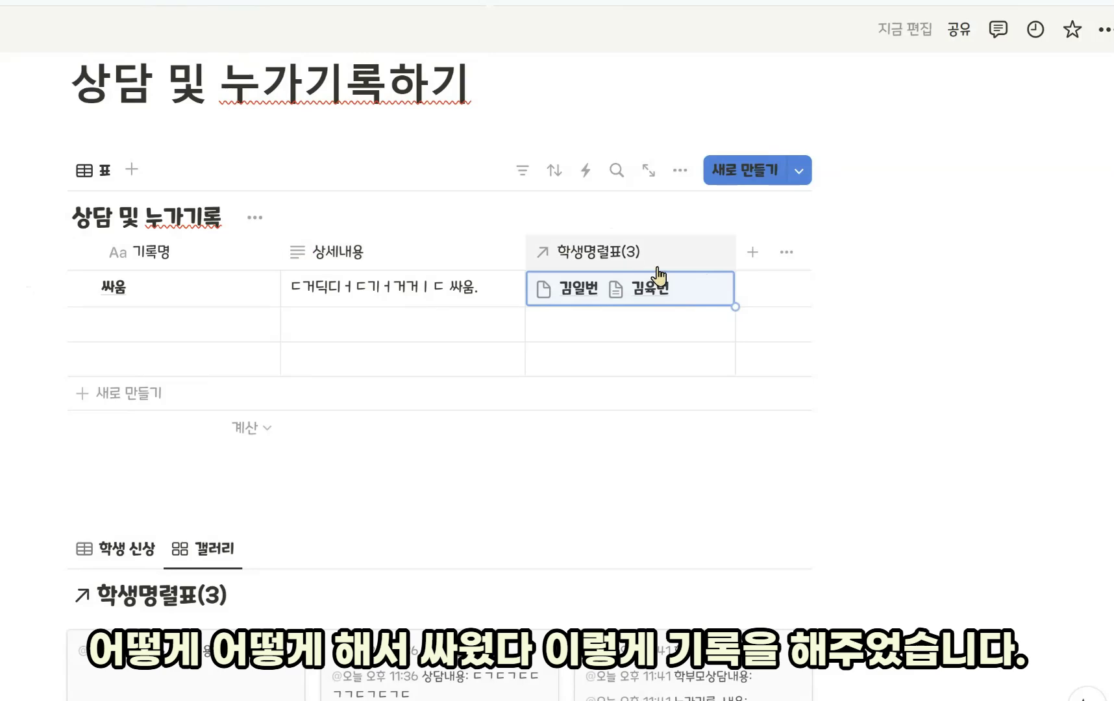
# Switch the roster to the 학생 신상 view and, on student number 1's page, move the 상담 및 누가기록 property below 학생사진.
pyautogui.scroll(-2, 480, 328)
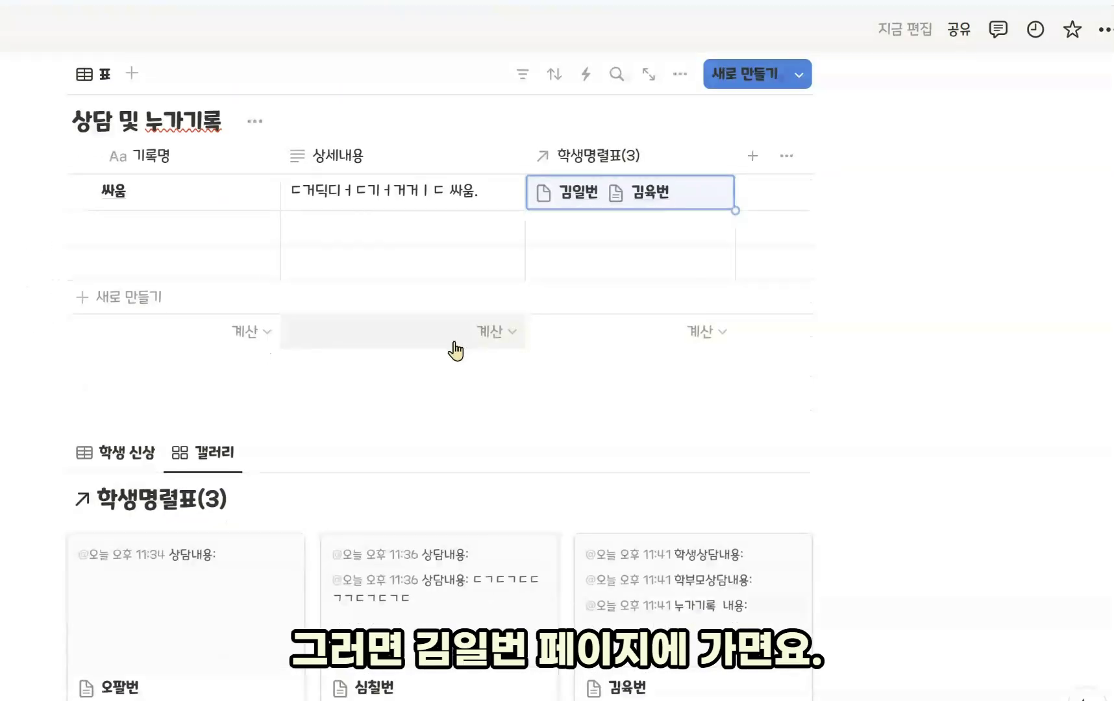
pyautogui.scroll(-2, 457, 351)
pyautogui.click(112, 357)
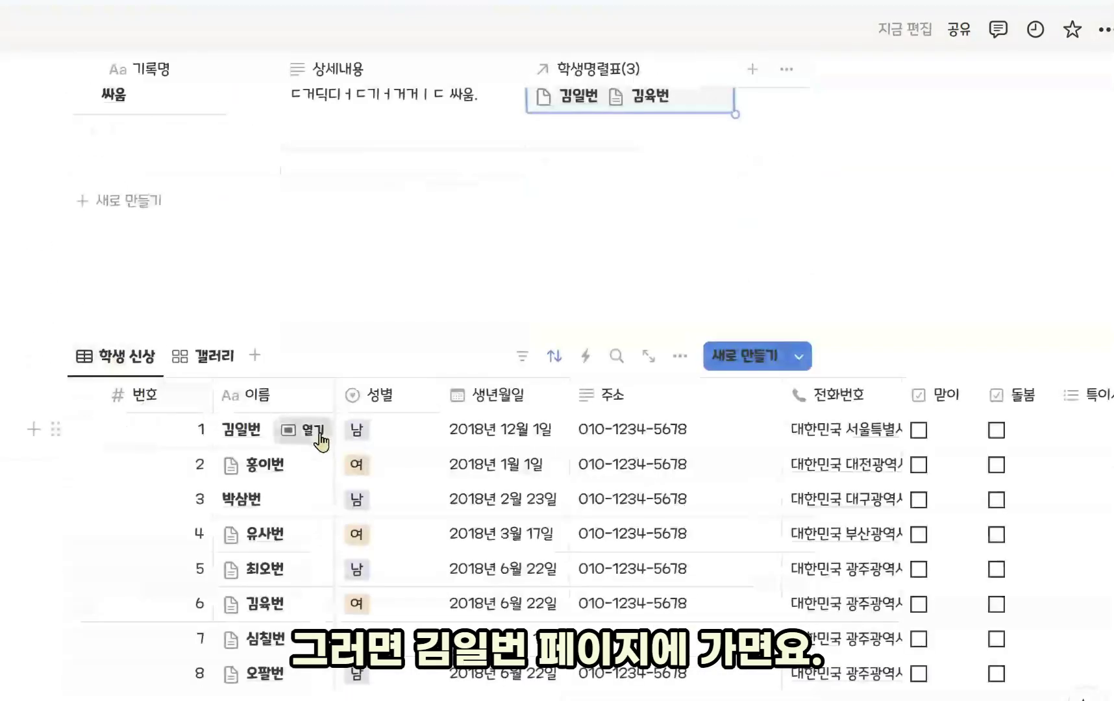
pyautogui.click(321, 437)
pyautogui.scroll(-8, 325, 448)
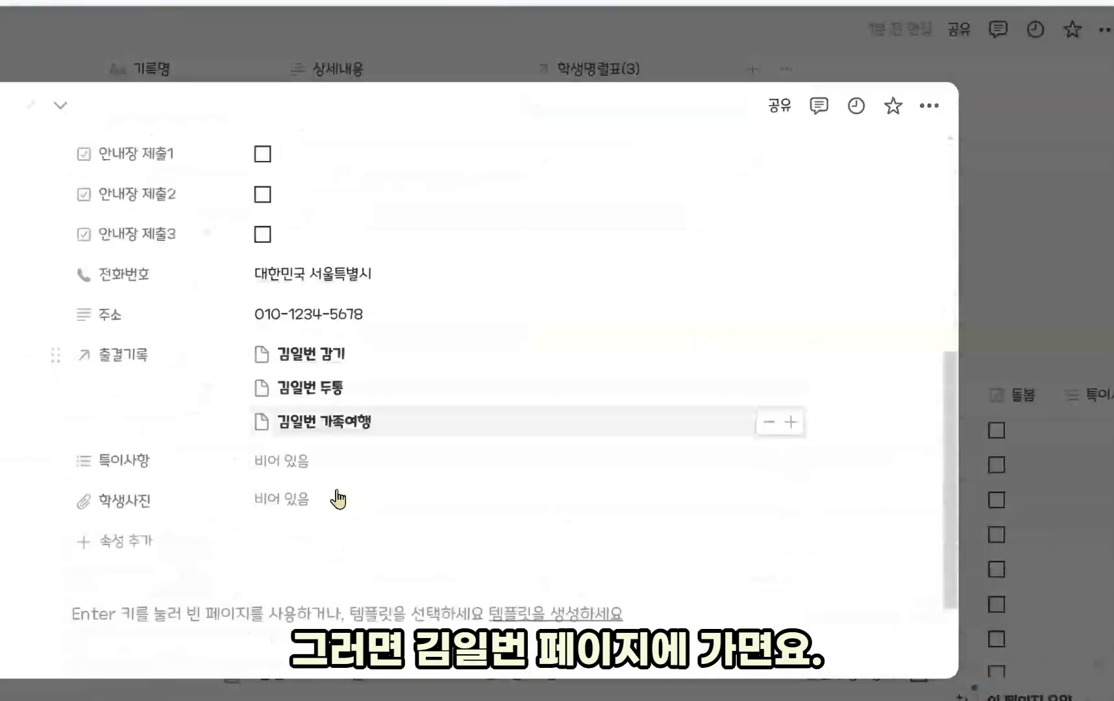
pyautogui.scroll(5, 168, 545)
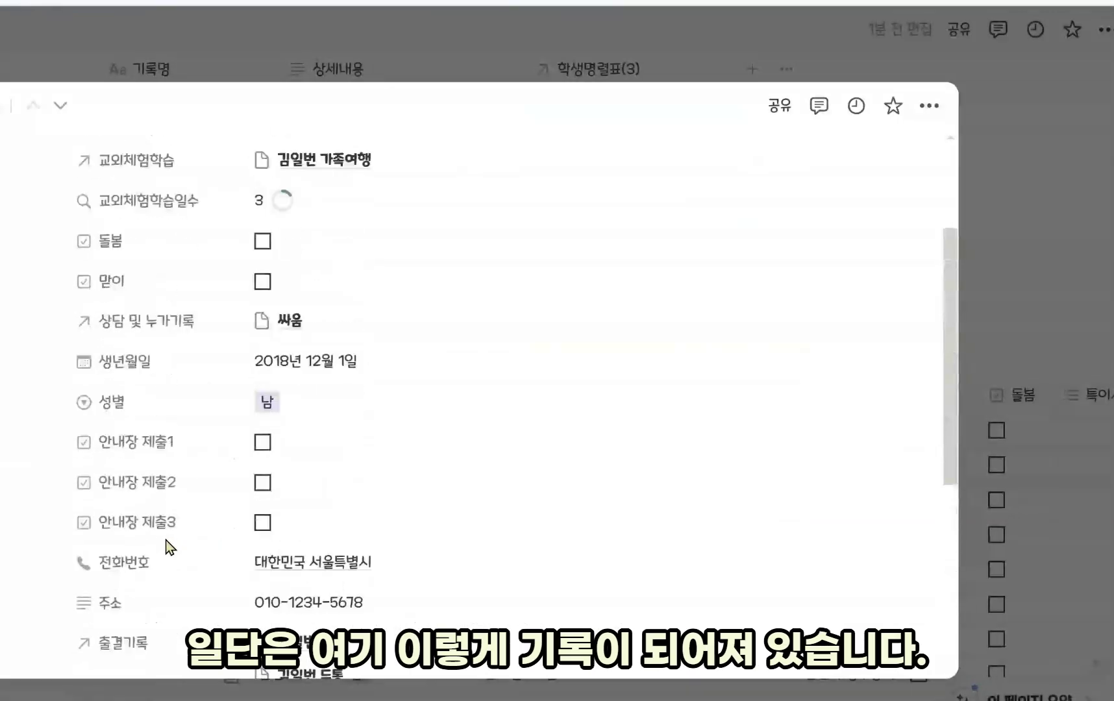
pyautogui.moveTo(182, 329); pyautogui.dragTo(176, 564)
pyautogui.scroll(-2, 144, 423)
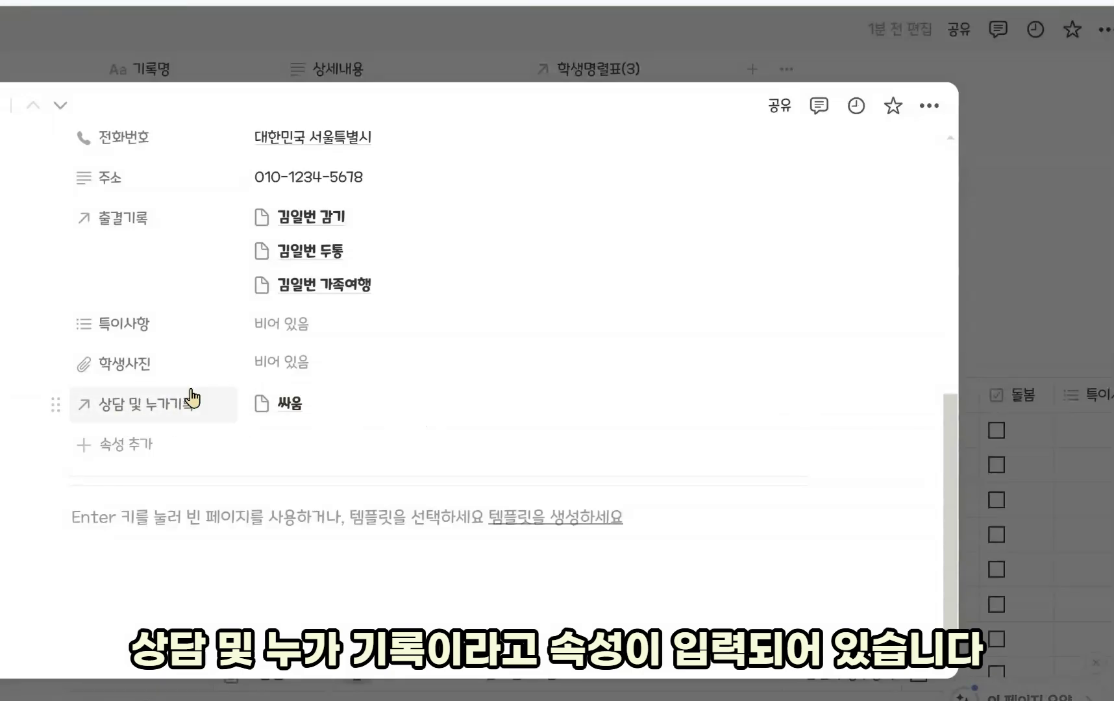
pyautogui.click(1039, 248)
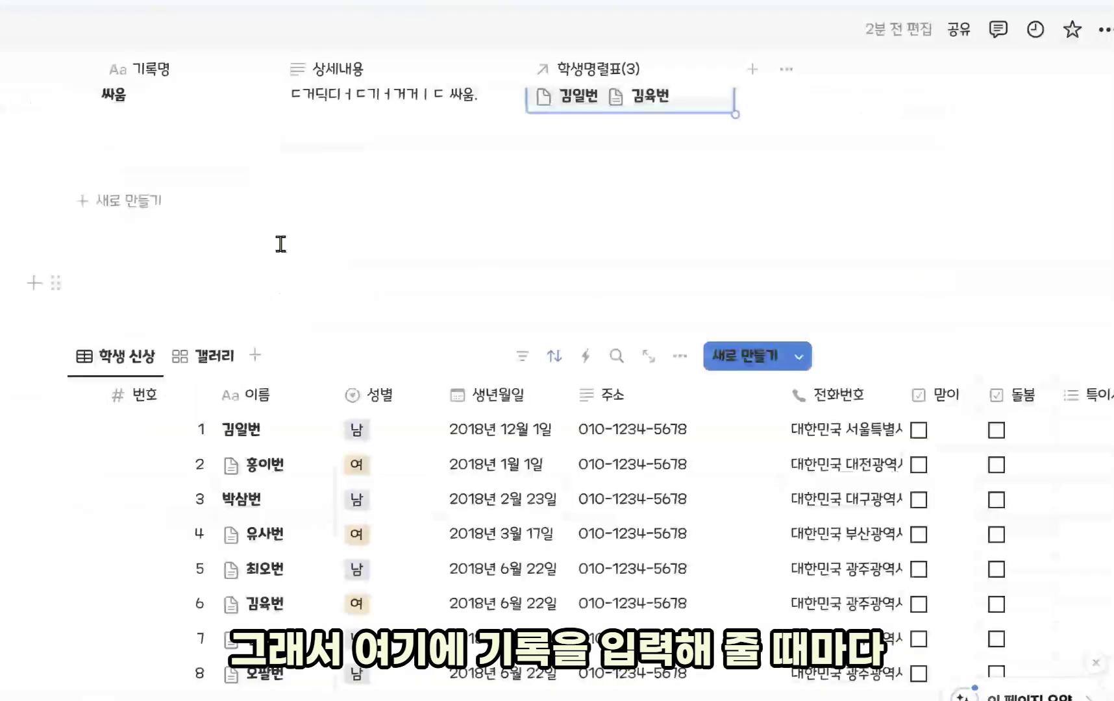
# Open the linked 싸움 record from student number 1's page to view its details.
pyautogui.scroll(3, 281, 244)
pyautogui.scroll(-2, 299, 248)
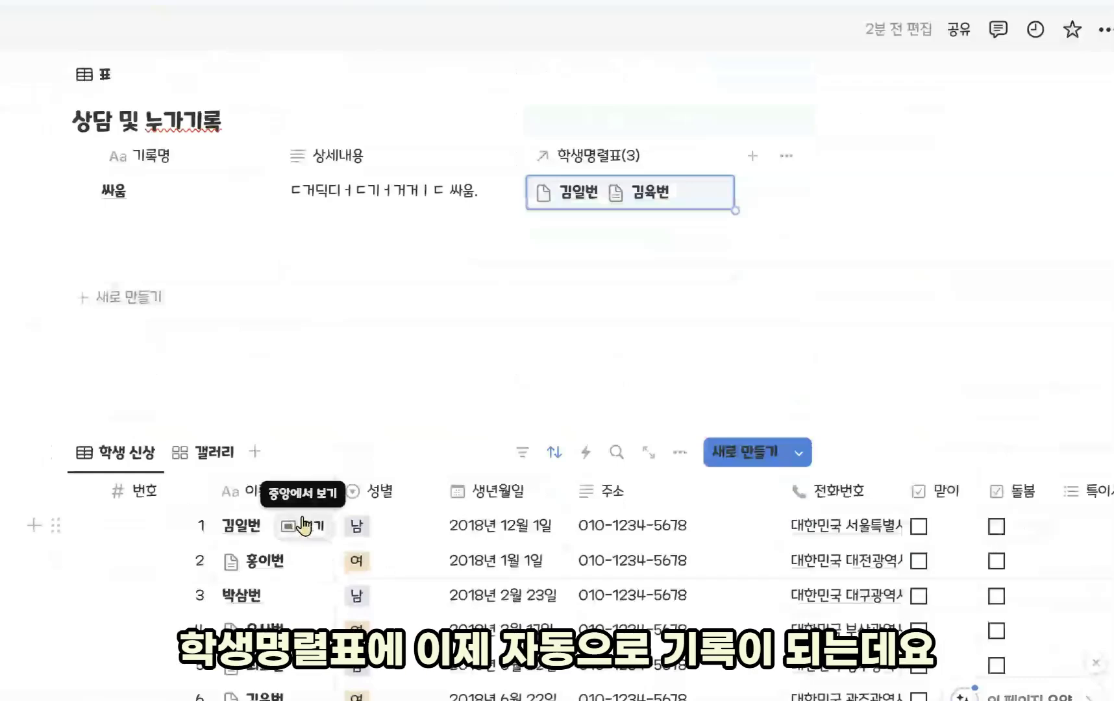
pyautogui.click(303, 525)
pyautogui.scroll(-10, 343, 500)
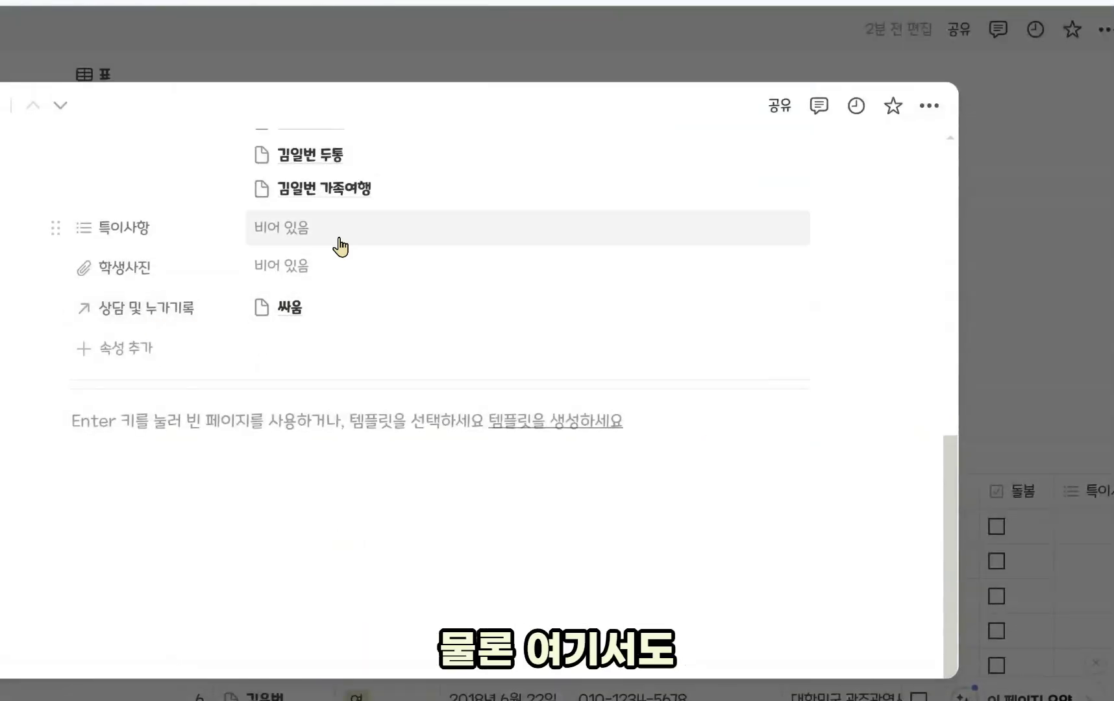
pyautogui.click(293, 309)
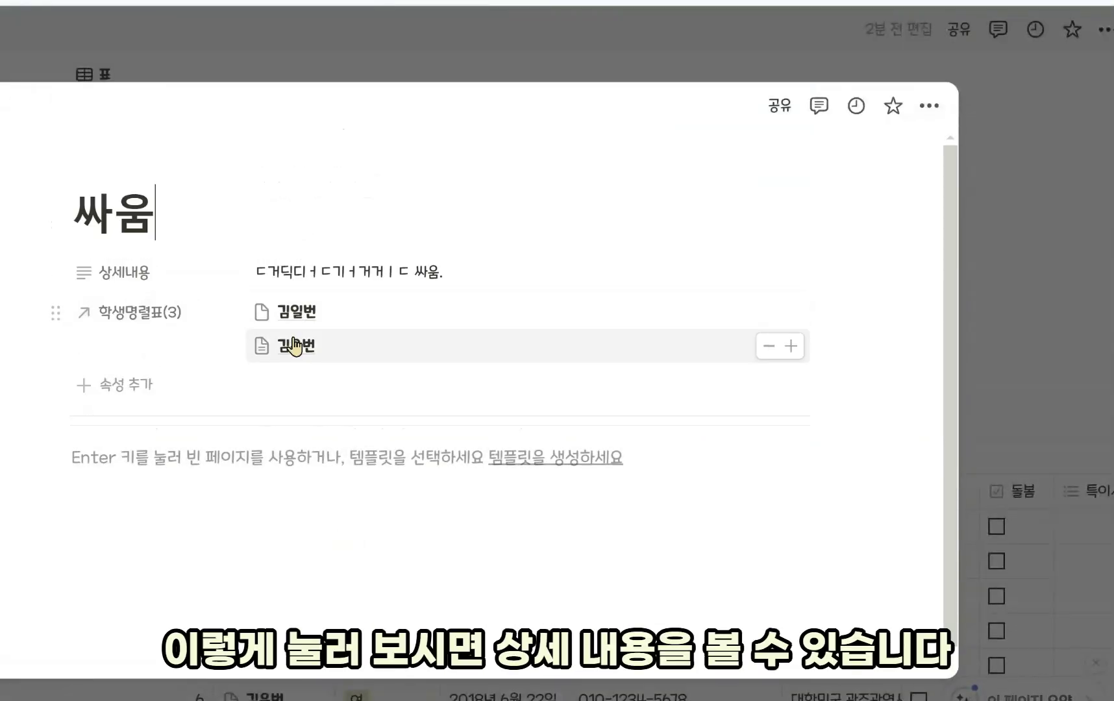
pyautogui.click(245, 214)
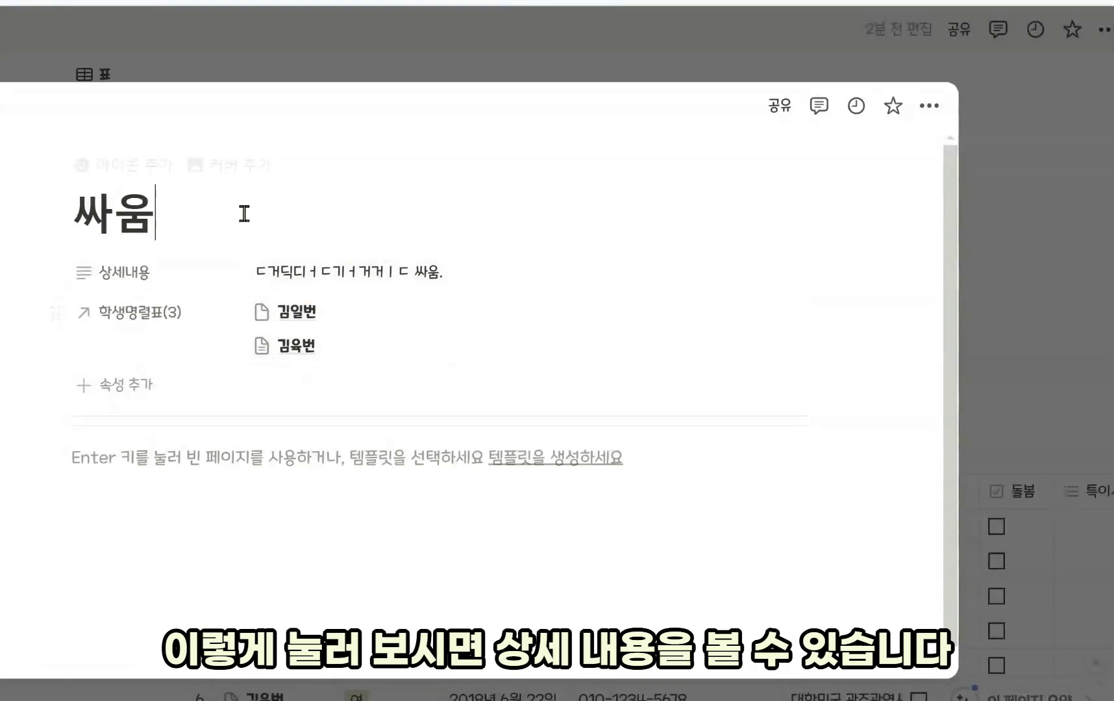
pyautogui.press('BackSpace')
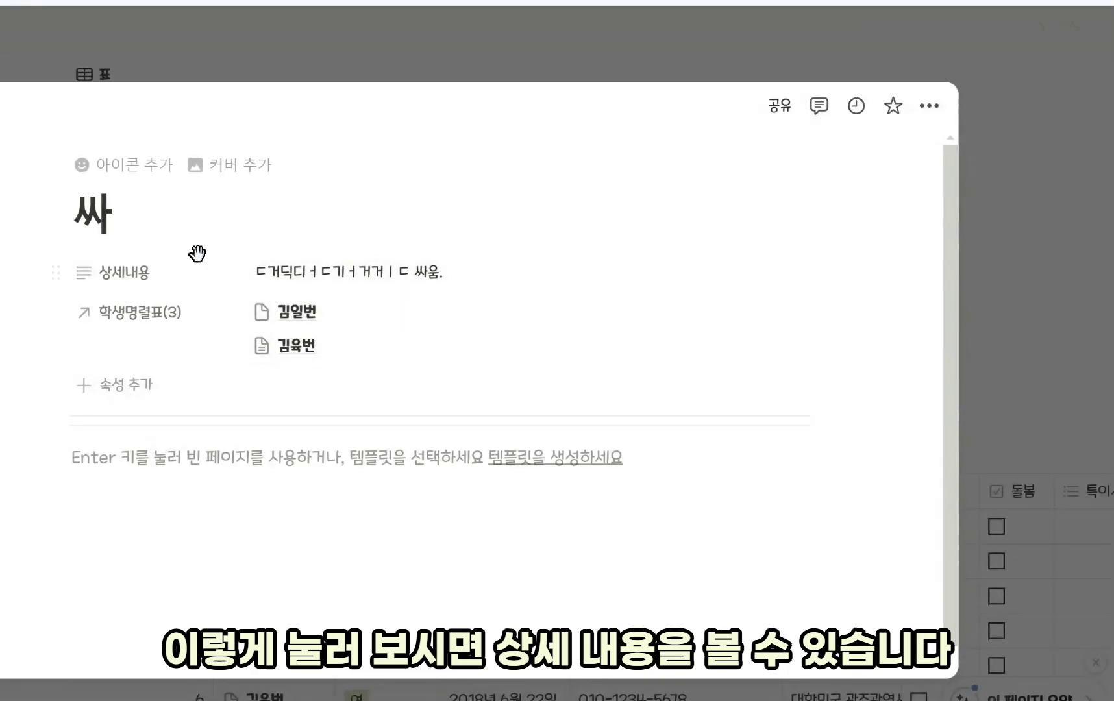
pyautogui.write('움')
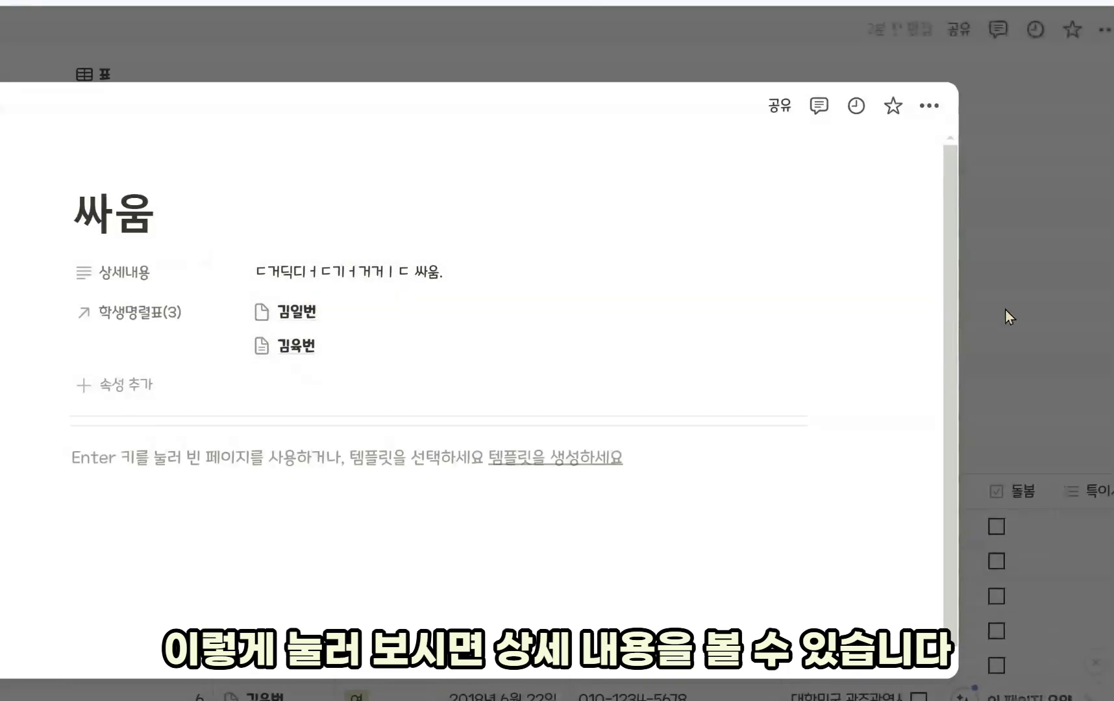
pyautogui.click(1006, 317)
# Reopen student number 1's page and check the display options of the 상담 및 누가기록 property.
pyautogui.click(304, 525)
pyautogui.scroll(-3, 305, 529)
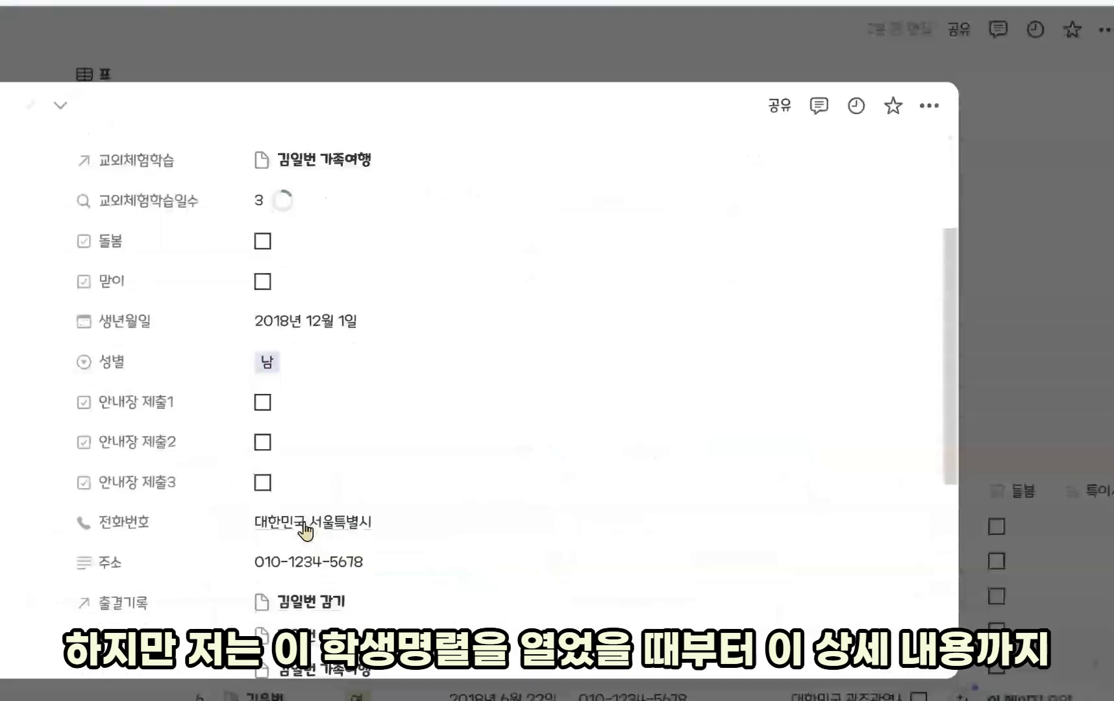
pyautogui.scroll(-8, 299, 530)
pyautogui.scroll(2, 314, 390)
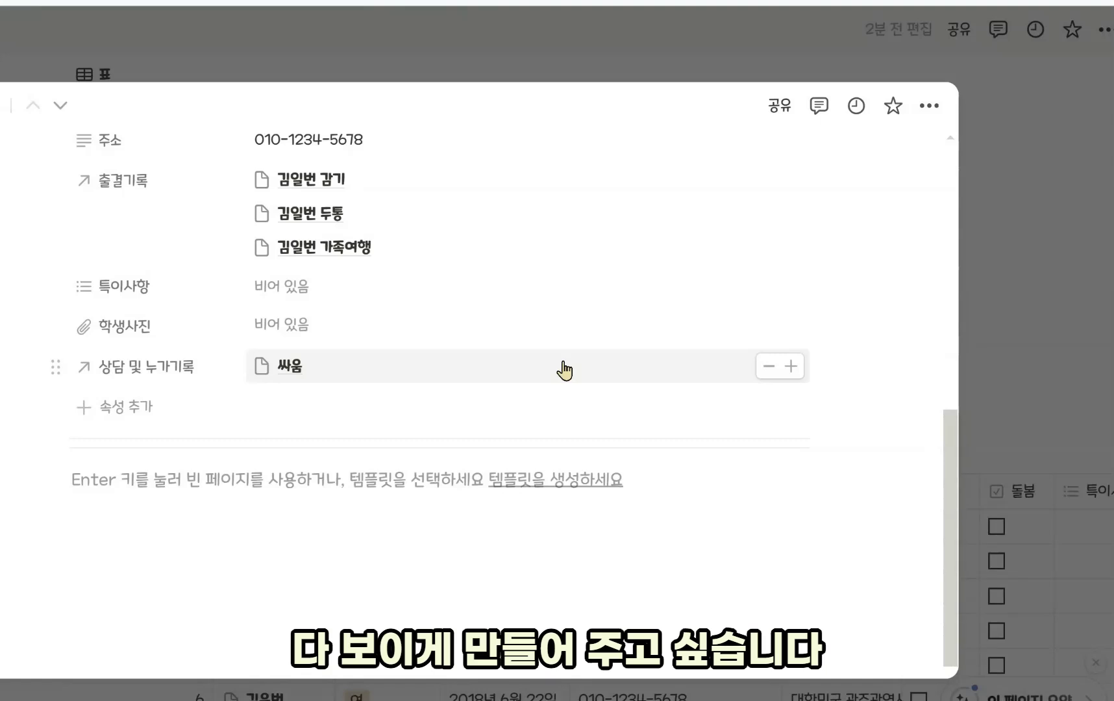
pyautogui.scroll(2, 562, 374)
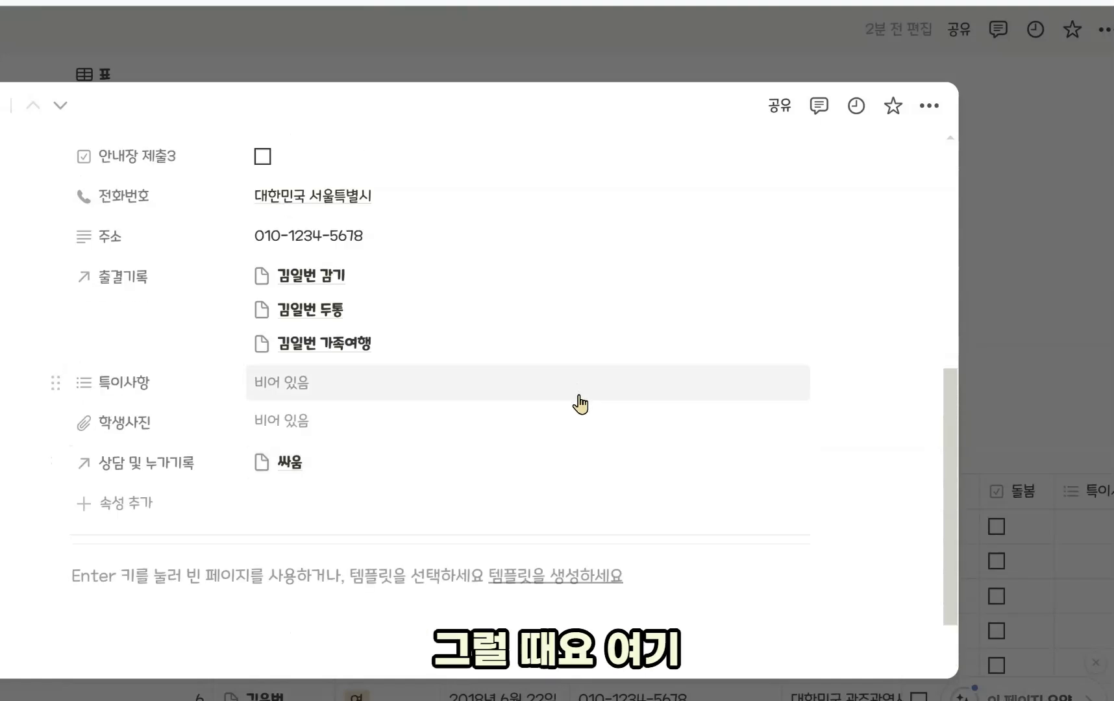
pyautogui.click(188, 467)
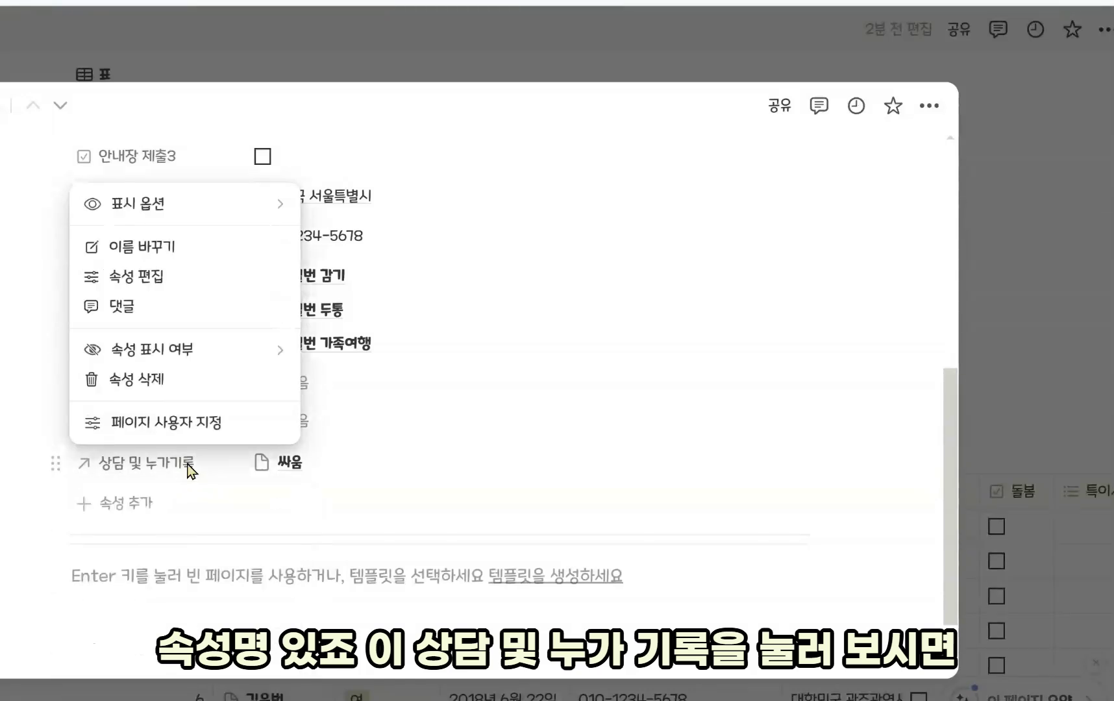
pyautogui.moveTo(239, 219)
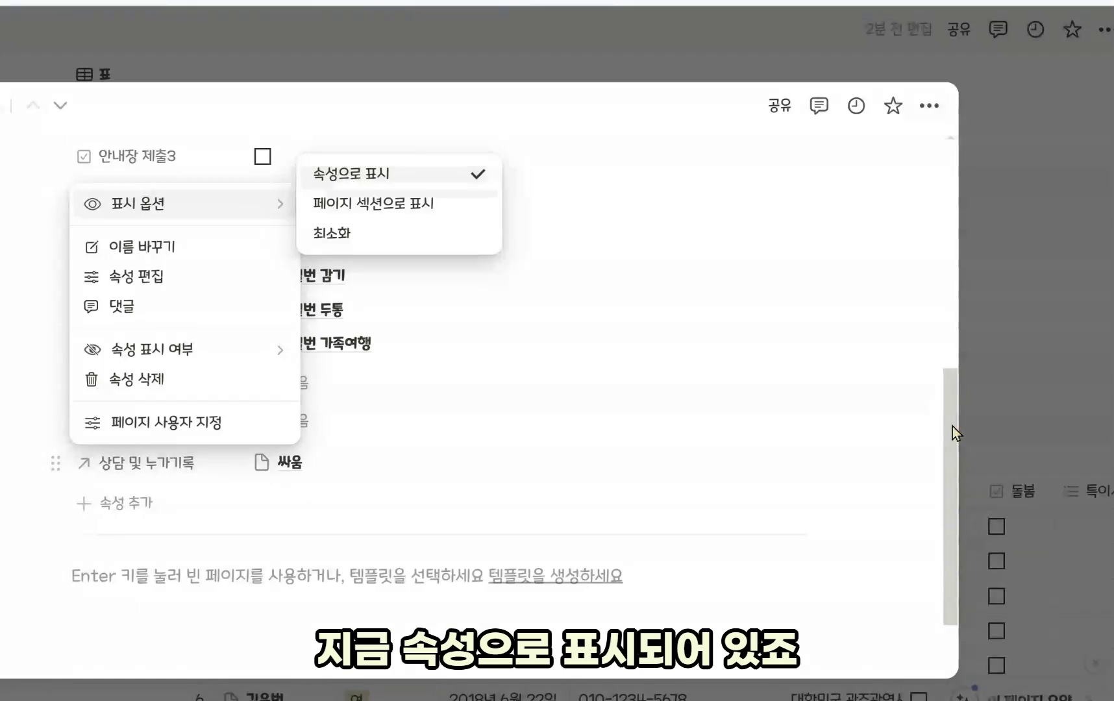
pyautogui.click(852, 491)
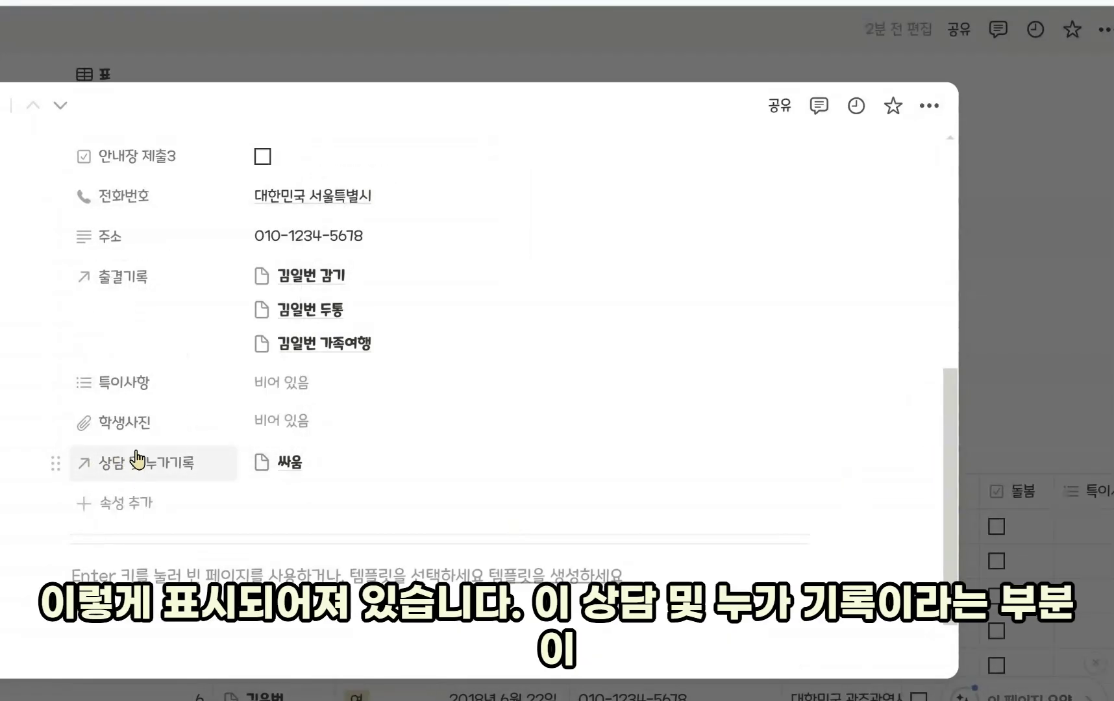
pyautogui.scroll(3, 99, 269)
pyautogui.scroll(-3, 149, 390)
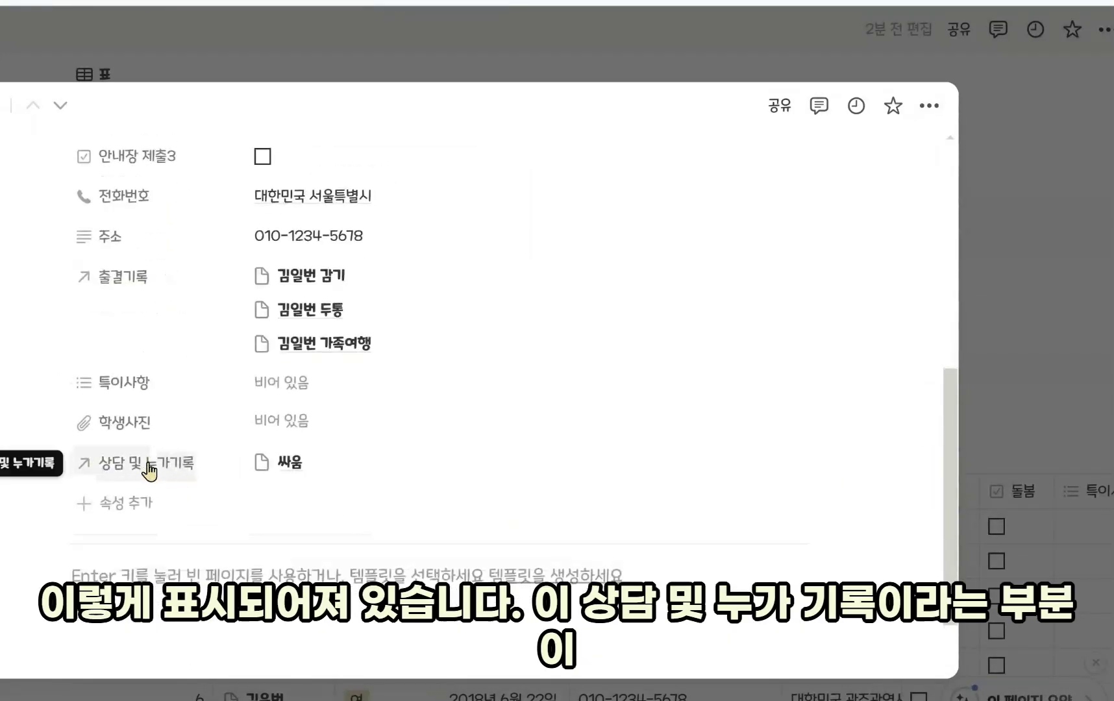
# Display the 상담 및 누가기록 relation as a page section (페이지 섹션으로 표시) and place the cursor in the empty page body.
pyautogui.click(193, 475)
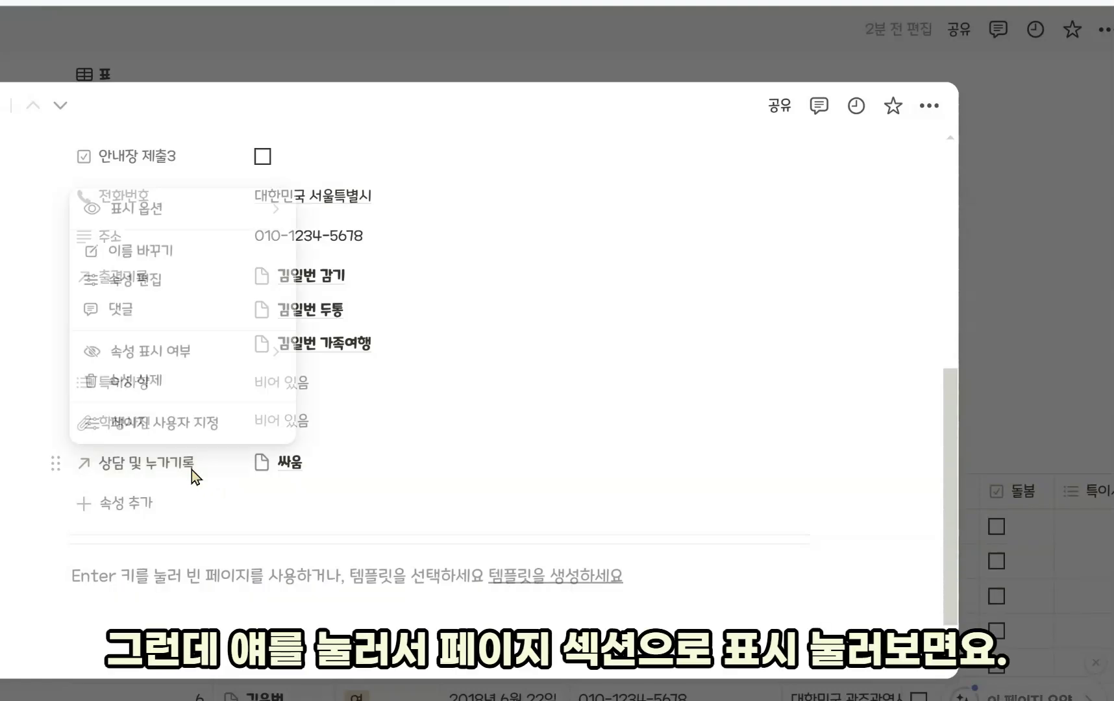
pyautogui.moveTo(218, 209)
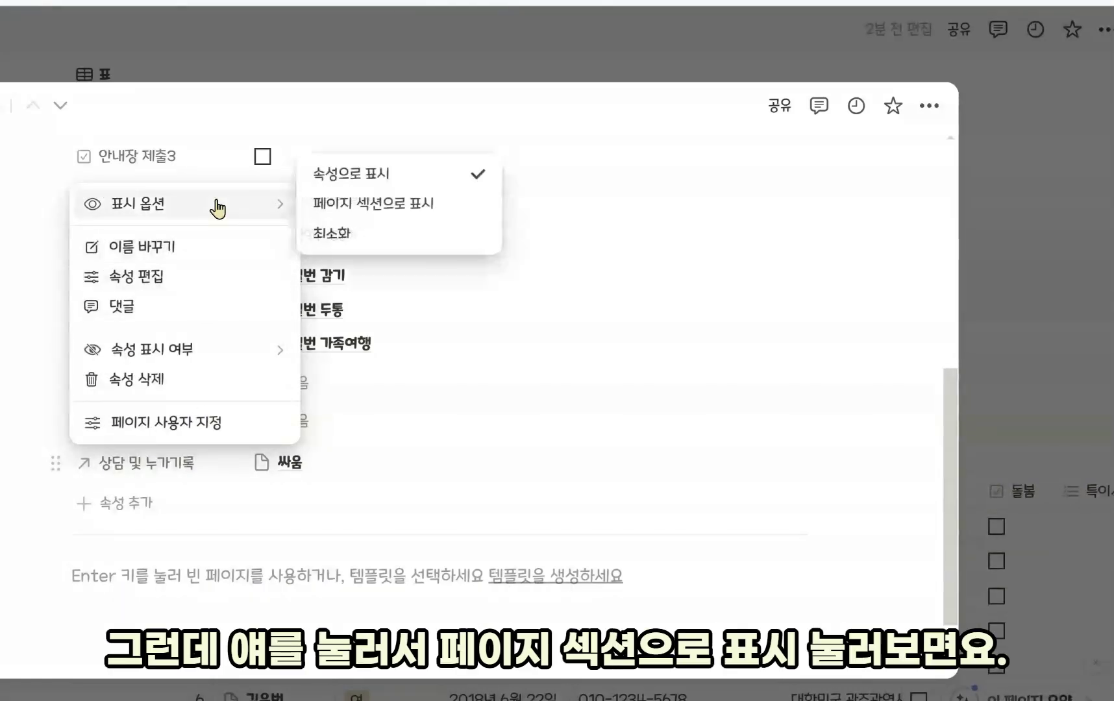
pyautogui.click(378, 214)
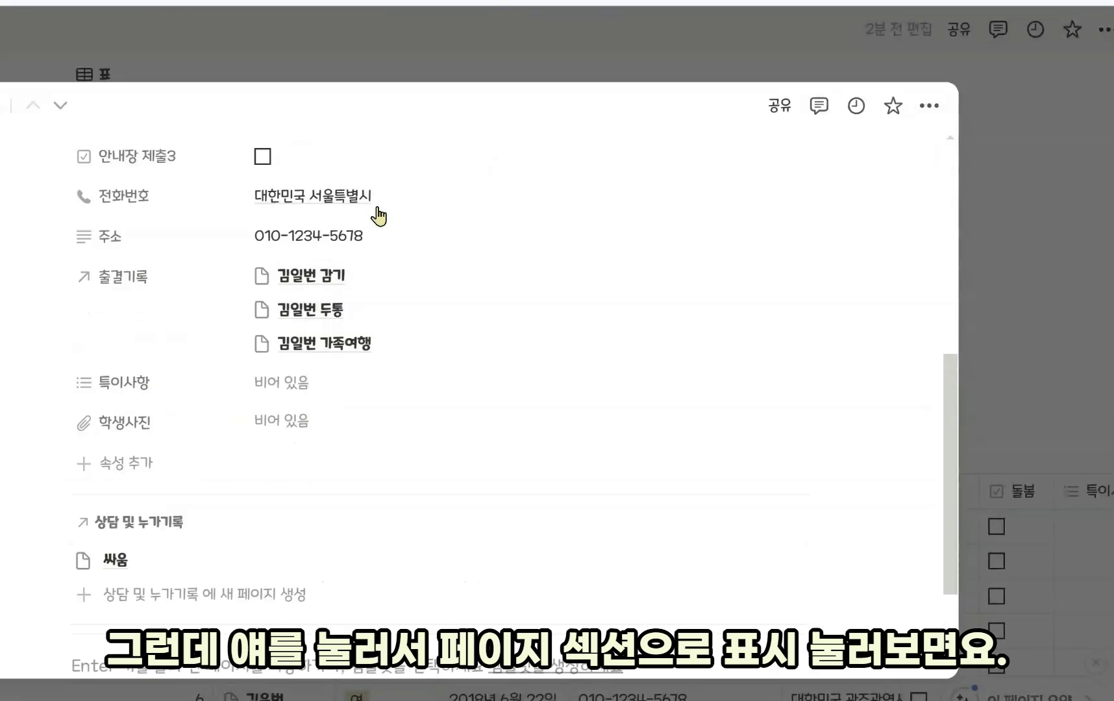
pyautogui.scroll(-2, 378, 214)
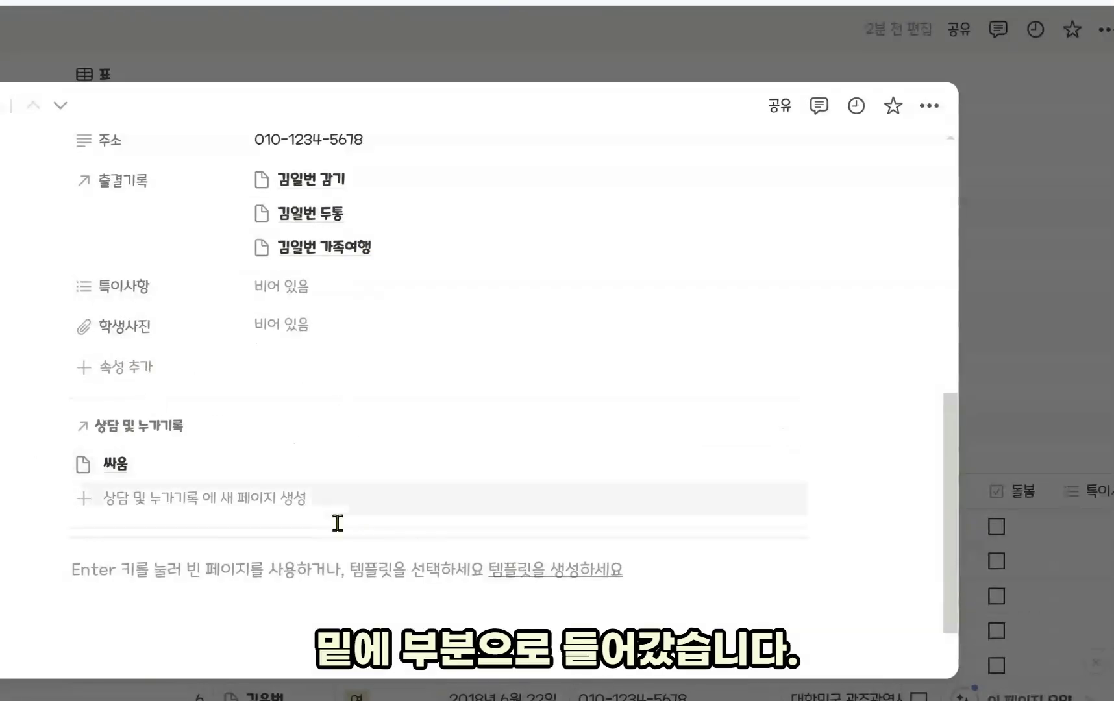
pyautogui.scroll(-2, 261, 539)
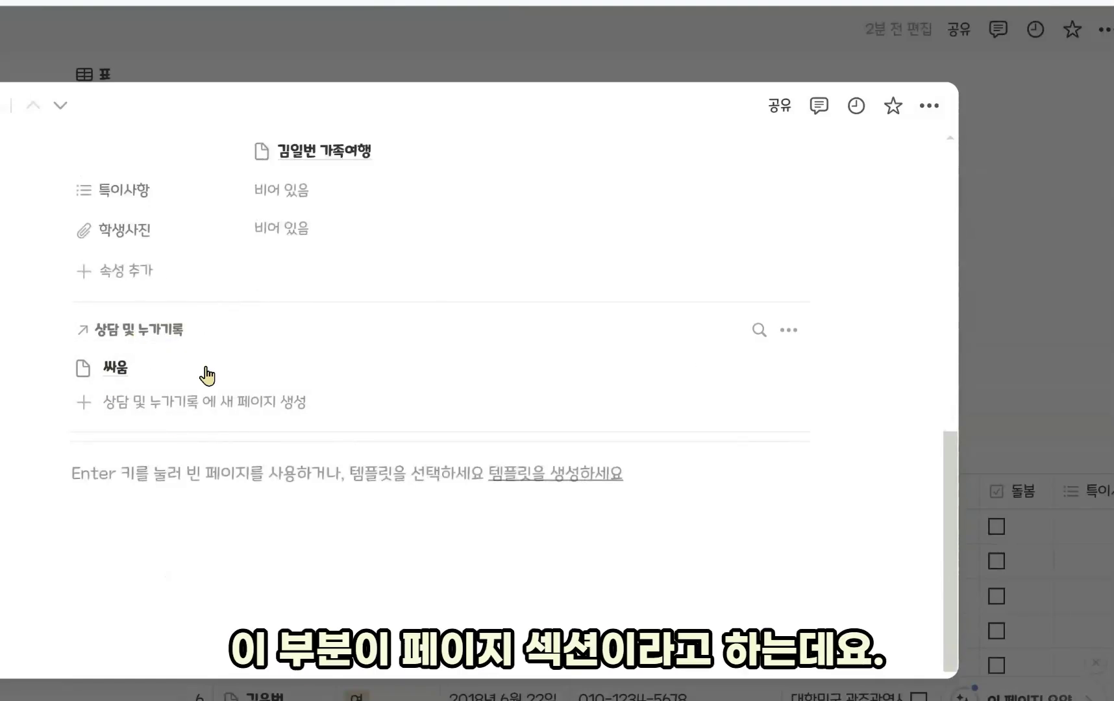
pyautogui.scroll(-1, 228, 493)
pyautogui.click(229, 398)
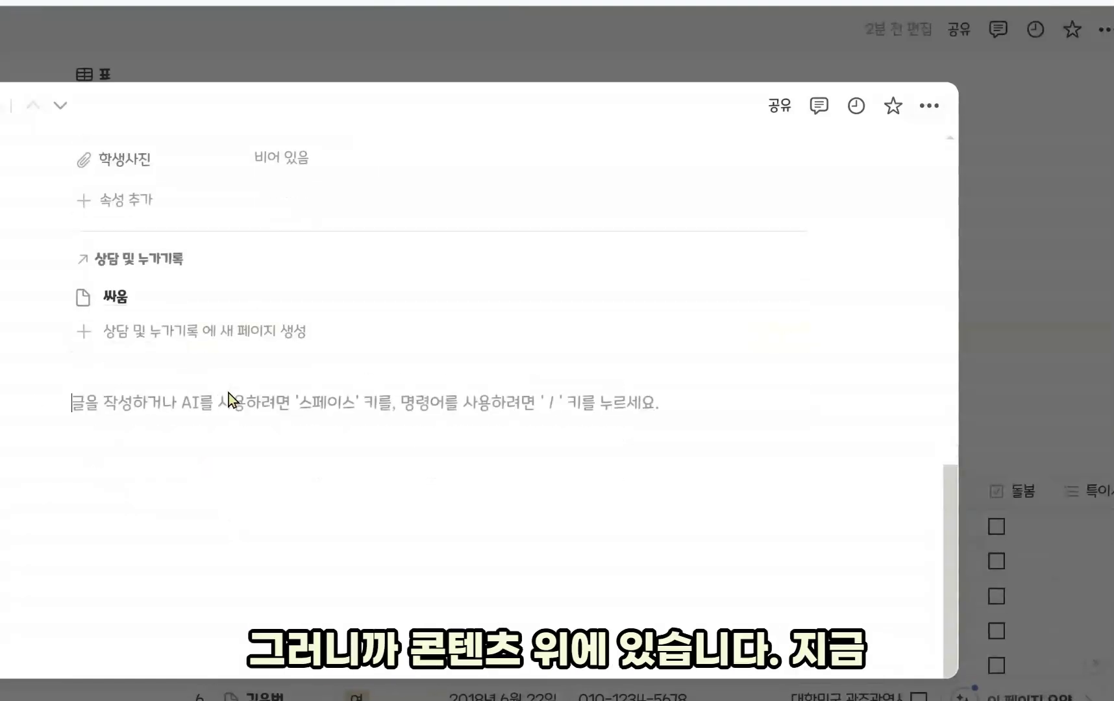
pyautogui.scroll(1, 137, 433)
pyautogui.scroll(-2, 117, 357)
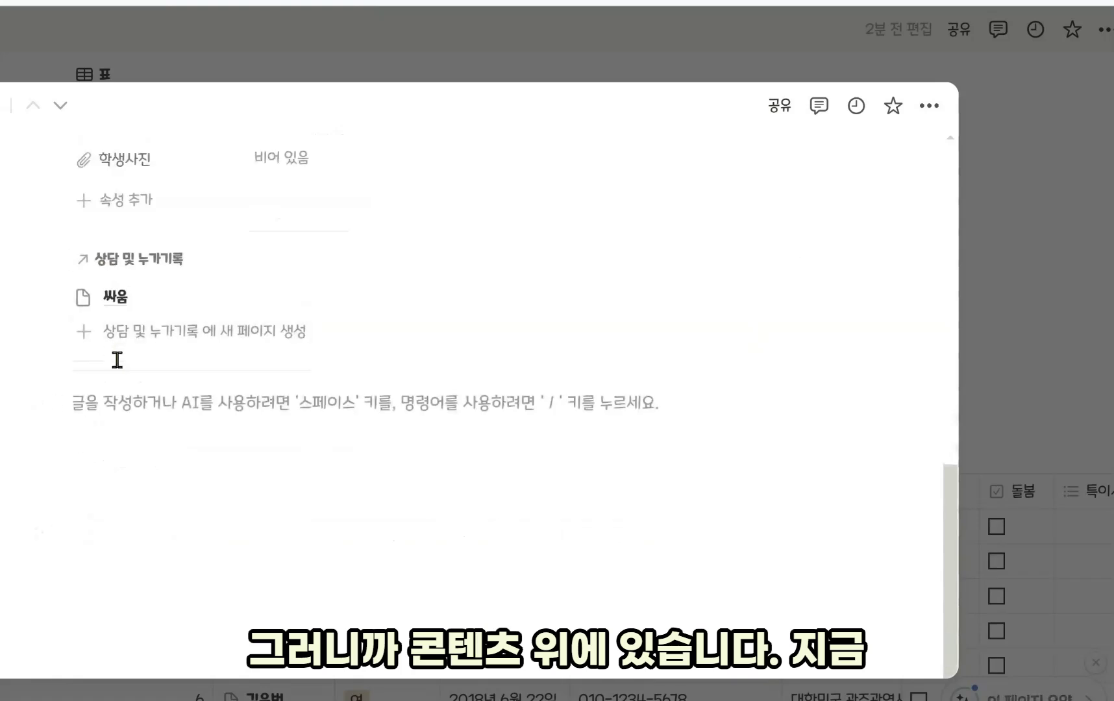
pyautogui.scroll(1, 157, 521)
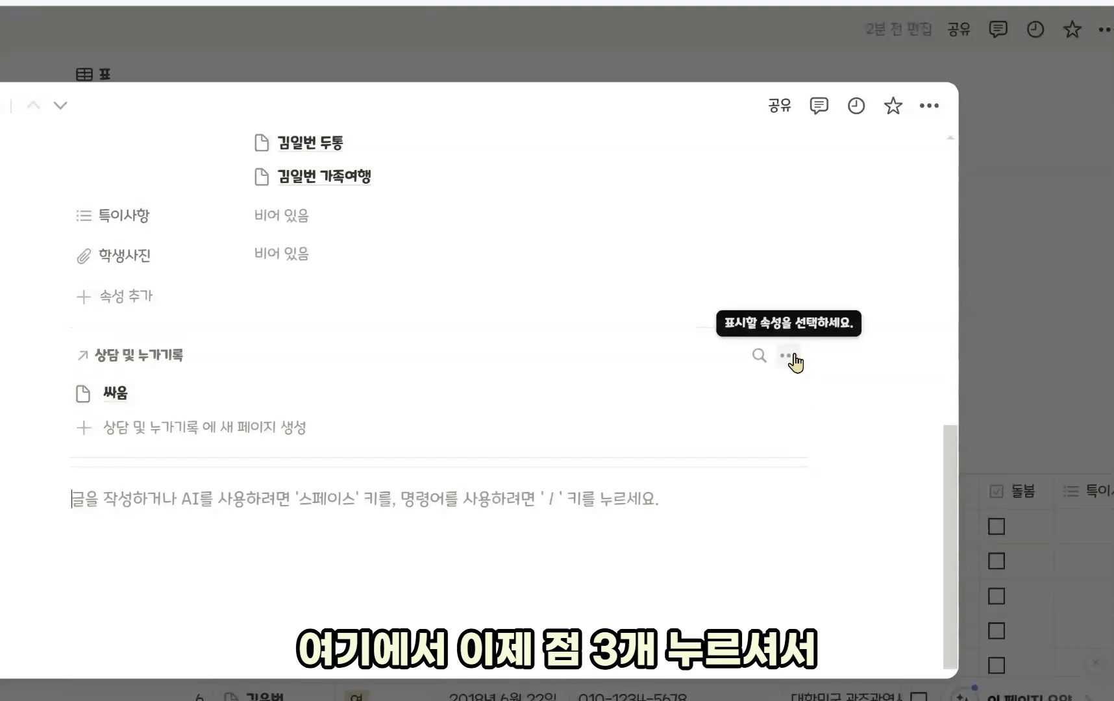
# Show the 상세내용 and 학생명렬표(3) properties in the 상담 및 누가기록 section, and close the student's page.
pyautogui.click(789, 356)
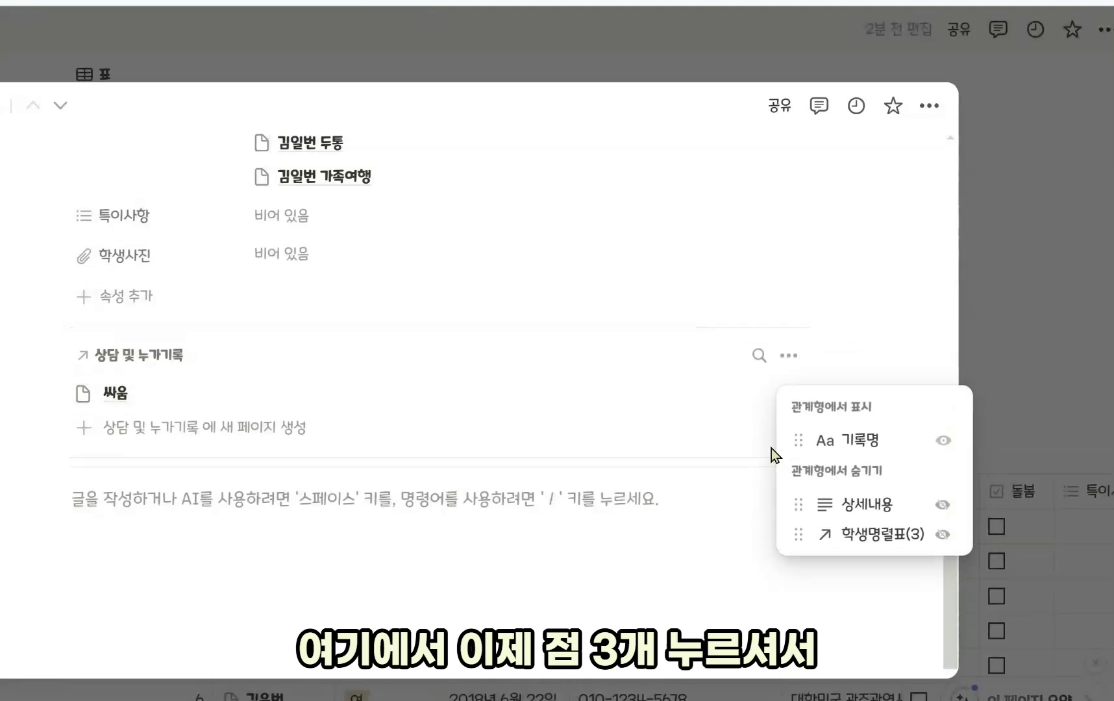
pyautogui.click(942, 506)
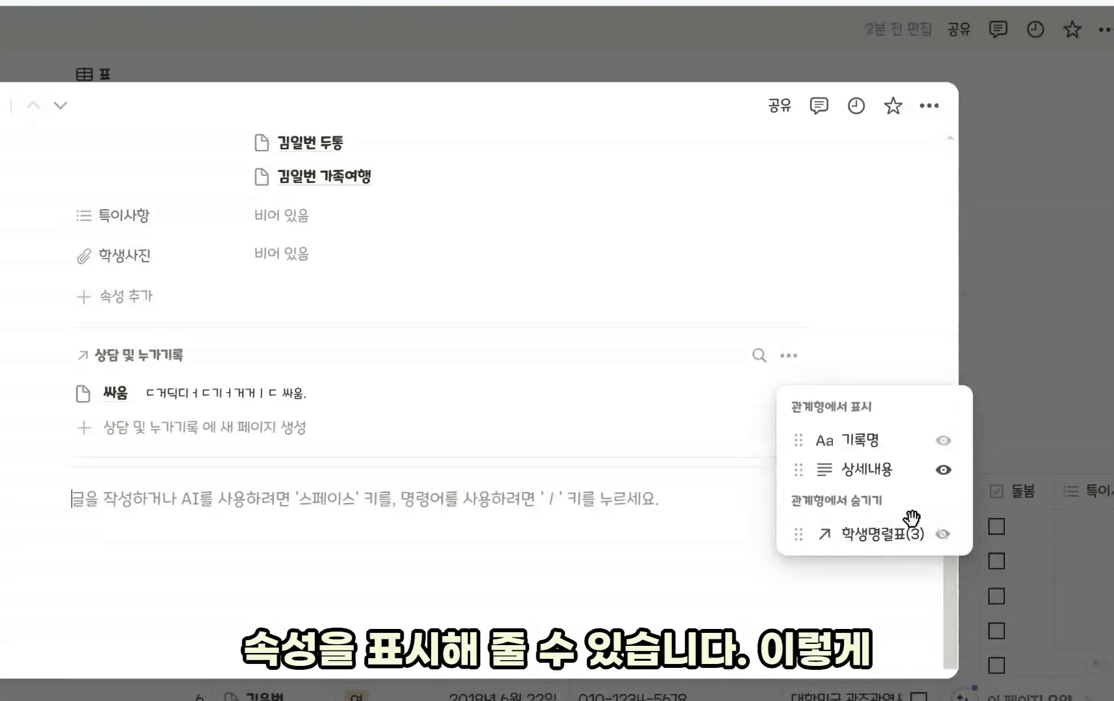
pyautogui.click(935, 539)
pyautogui.click(728, 572)
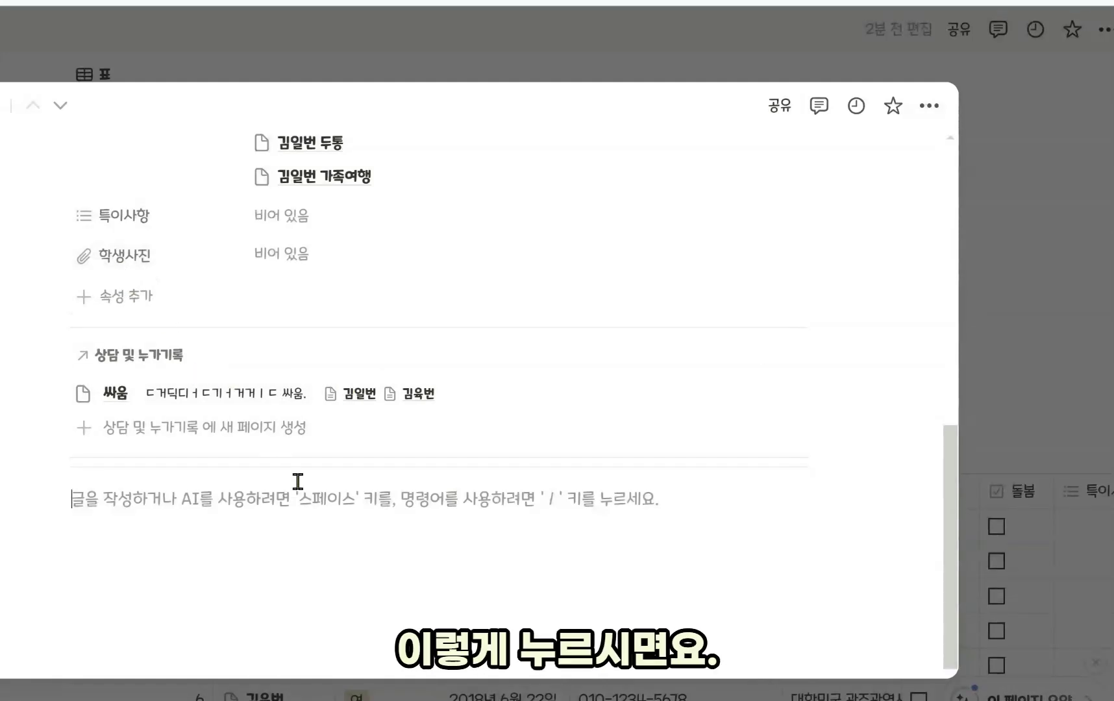
pyautogui.click(964, 466)
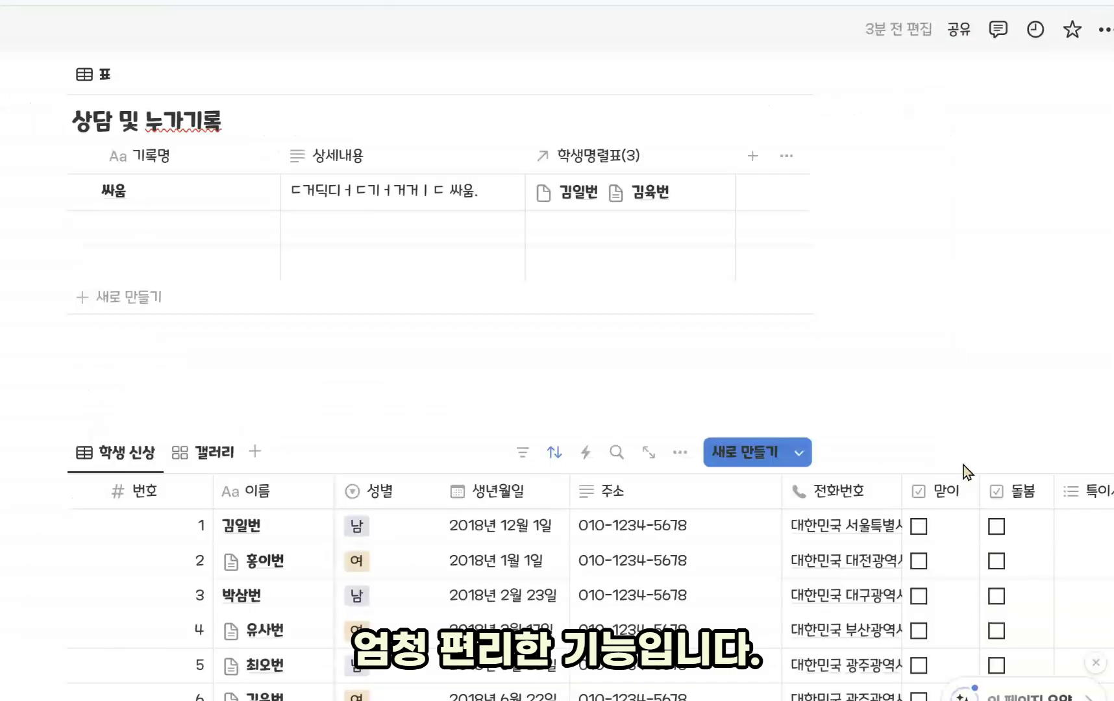
pyautogui.scroll(3, 343, 443)
pyautogui.click(209, 384)
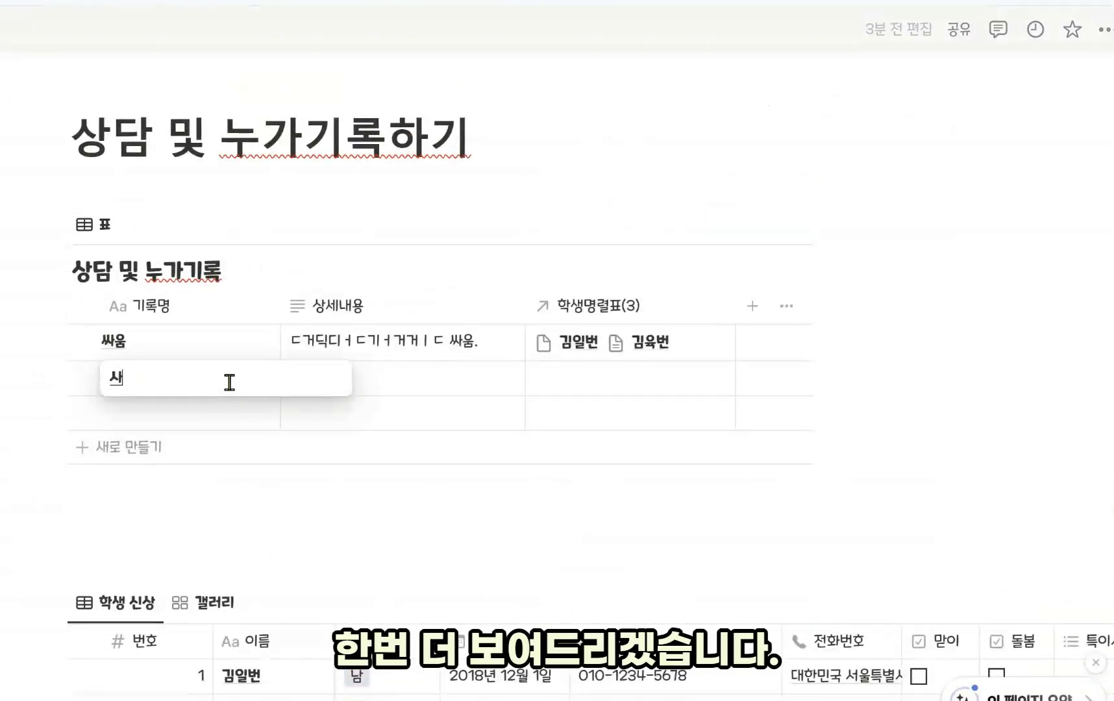
pyautogui.press('Return')
pyautogui.click(452, 383)
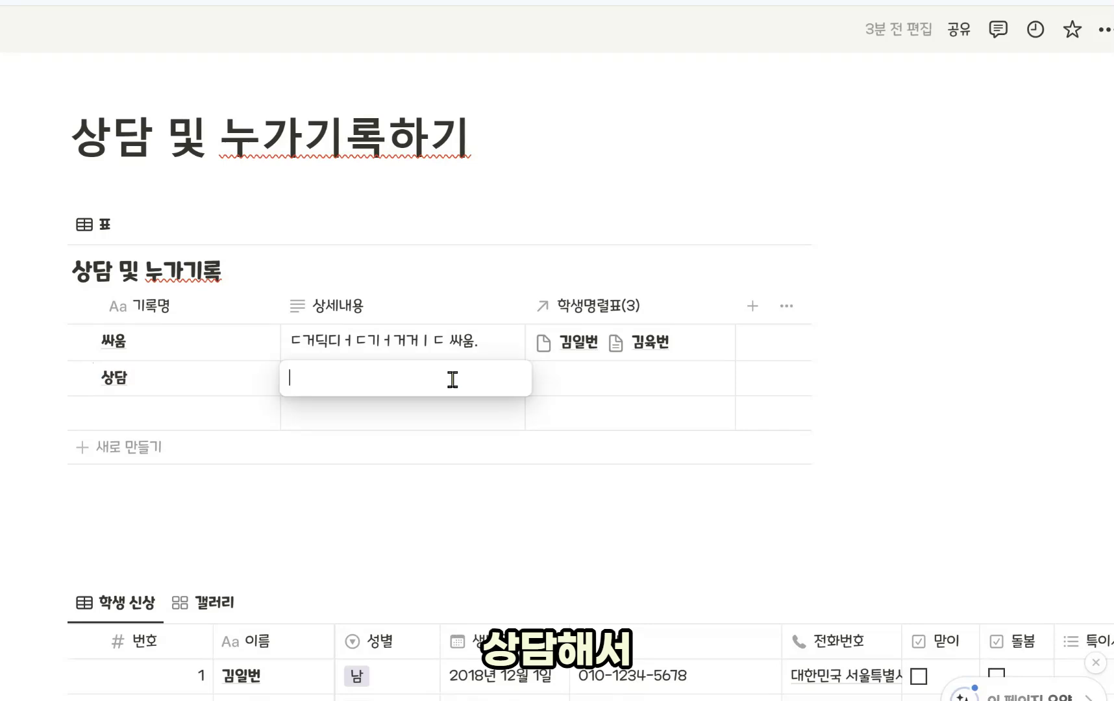
pyautogui.write('괴')
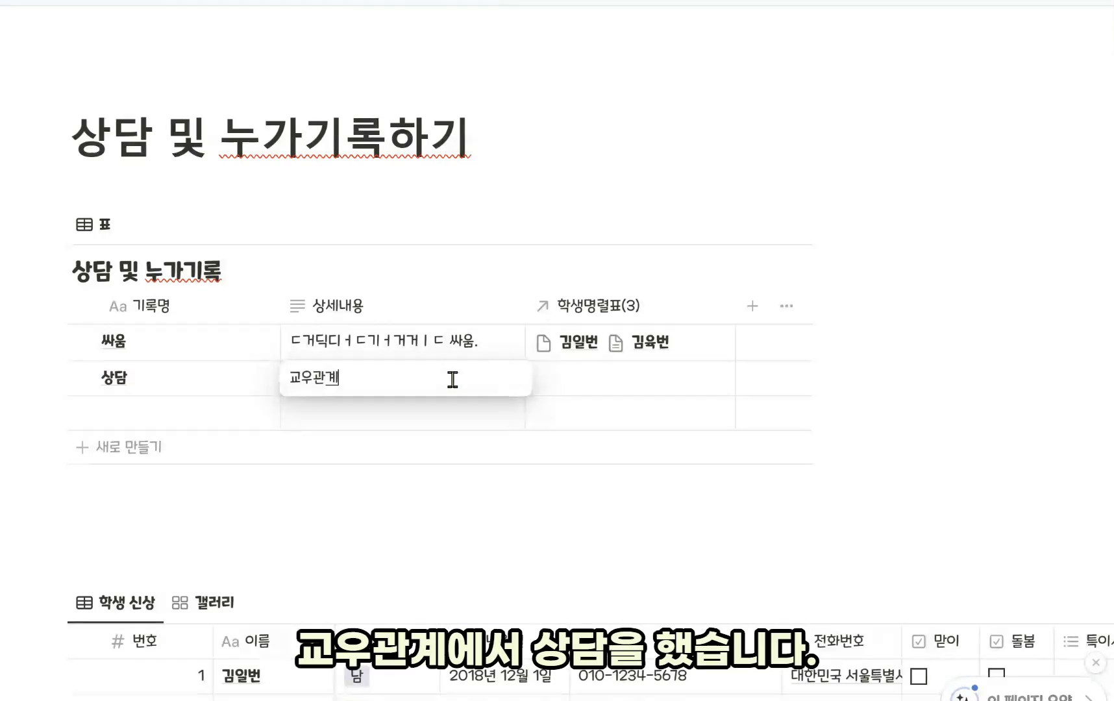
pyautogui.write('우관계2323232323333232')
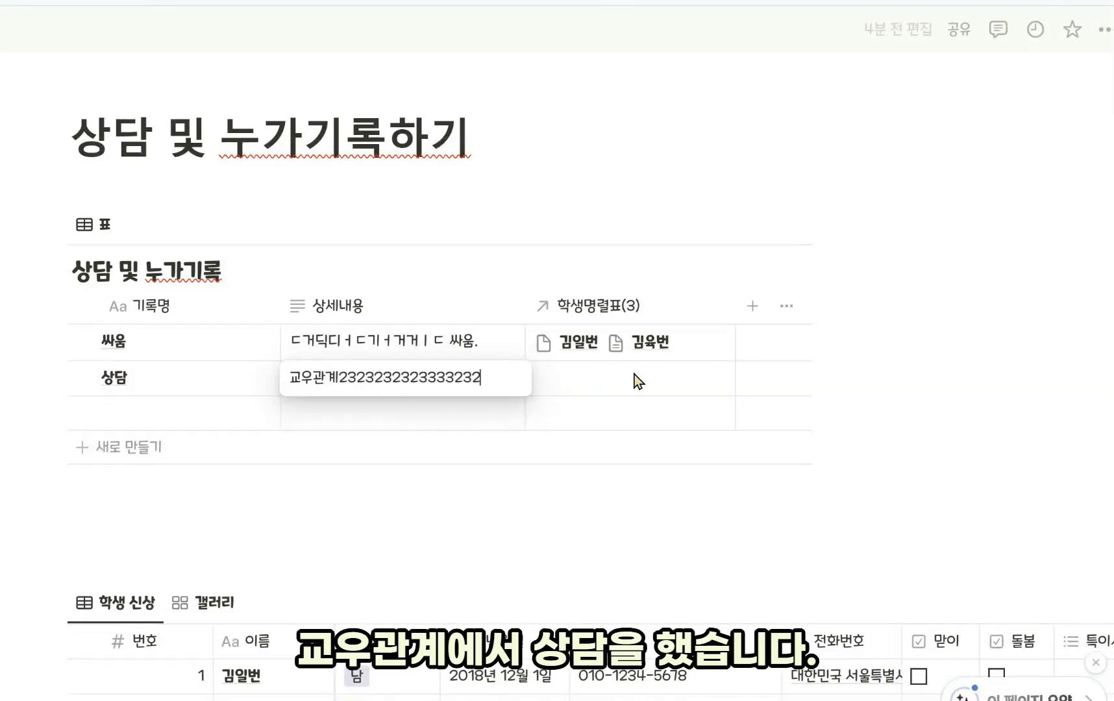
pyautogui.press('Escape')
# Link the 상담 record to student number 8 in the 학생명렬표(3) relation.
pyautogui.click(637, 382)
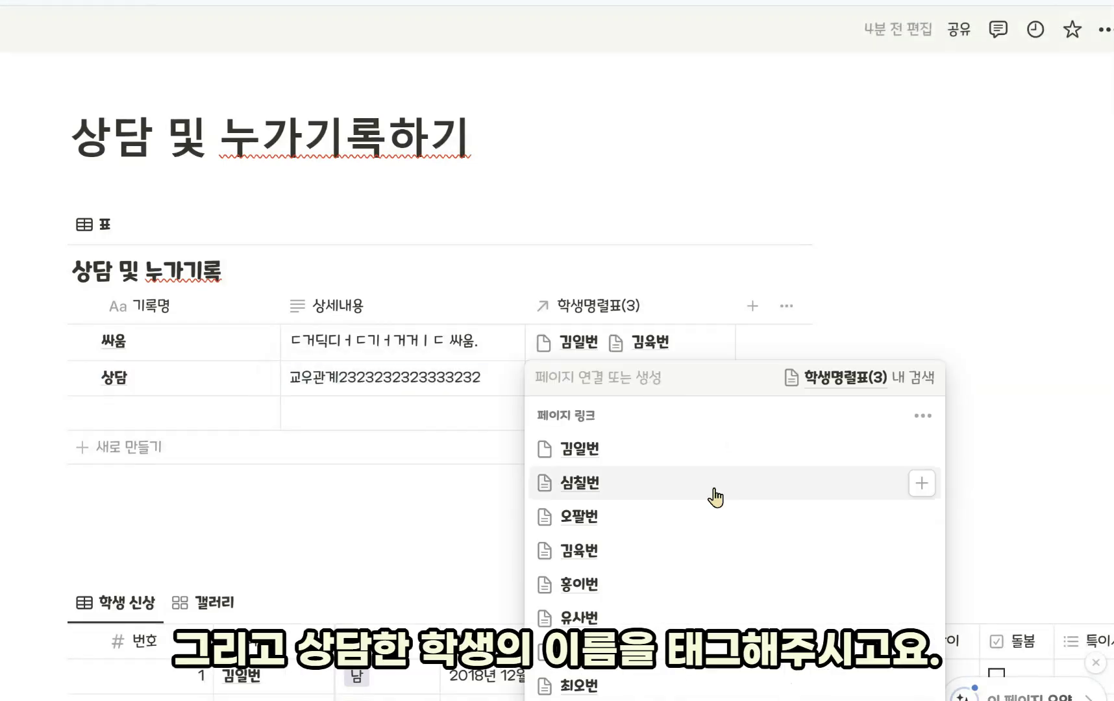
pyautogui.click(635, 523)
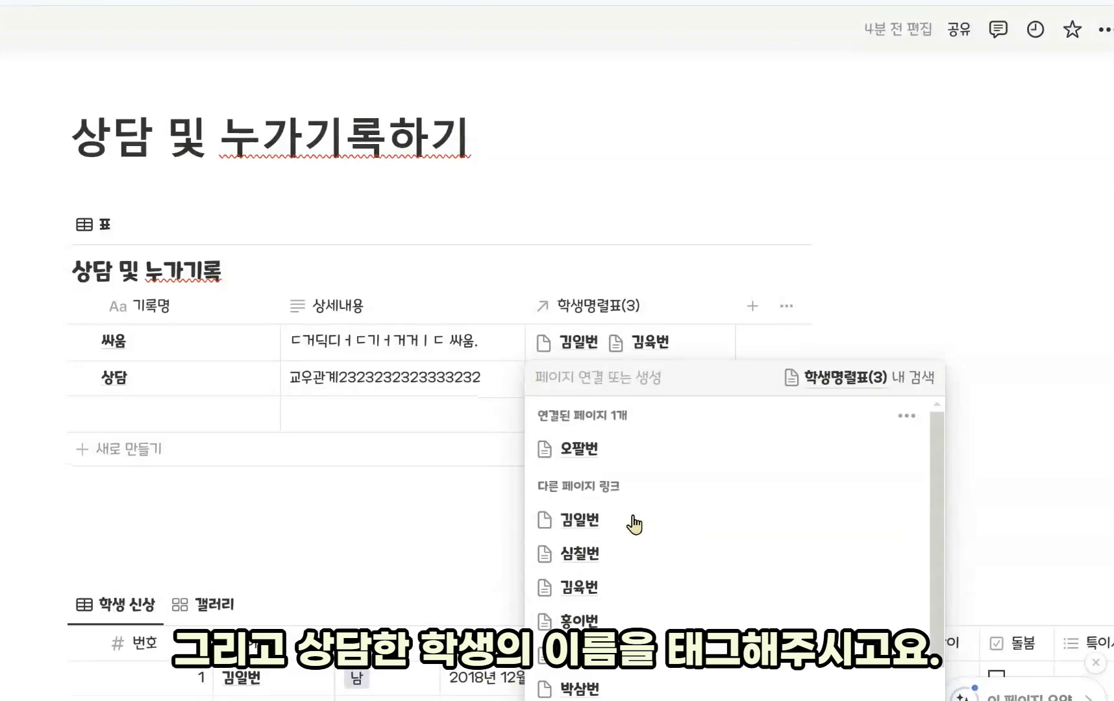
pyautogui.press('Escape')
# Open student number 8's page from the 학생 신상 table, view its 상담 및 누가기록 section, and close the page.
pyautogui.scroll(-3, 1036, 443)
pyautogui.scroll(-1, 1036, 444)
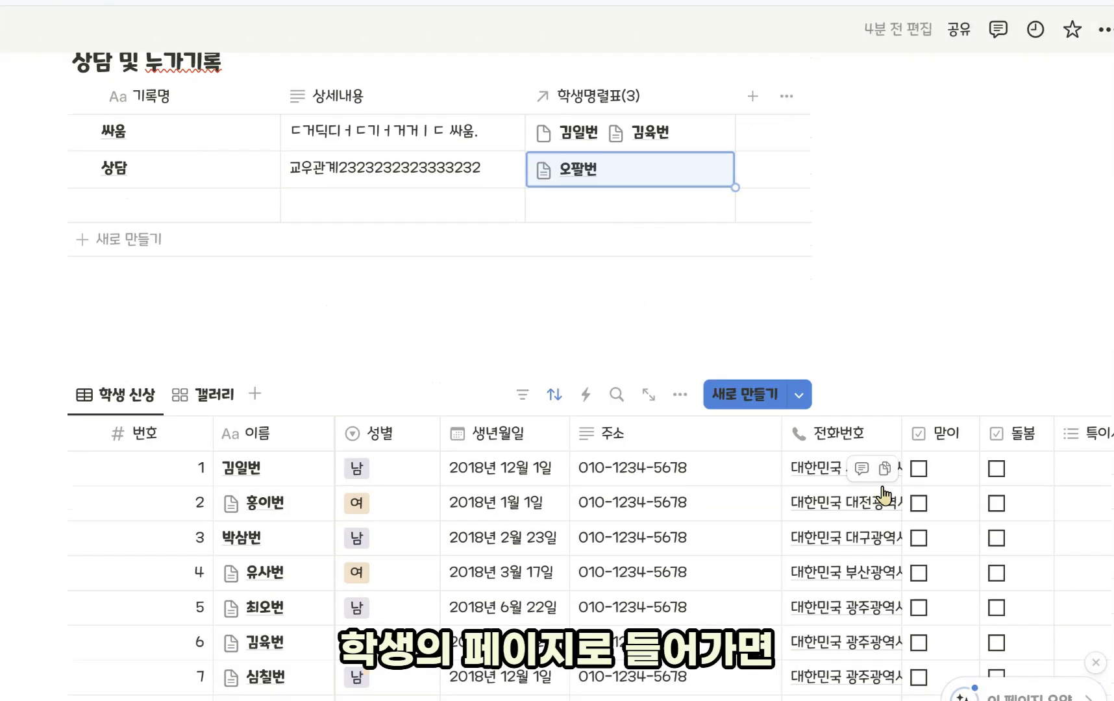
pyautogui.scroll(-5, 882, 496)
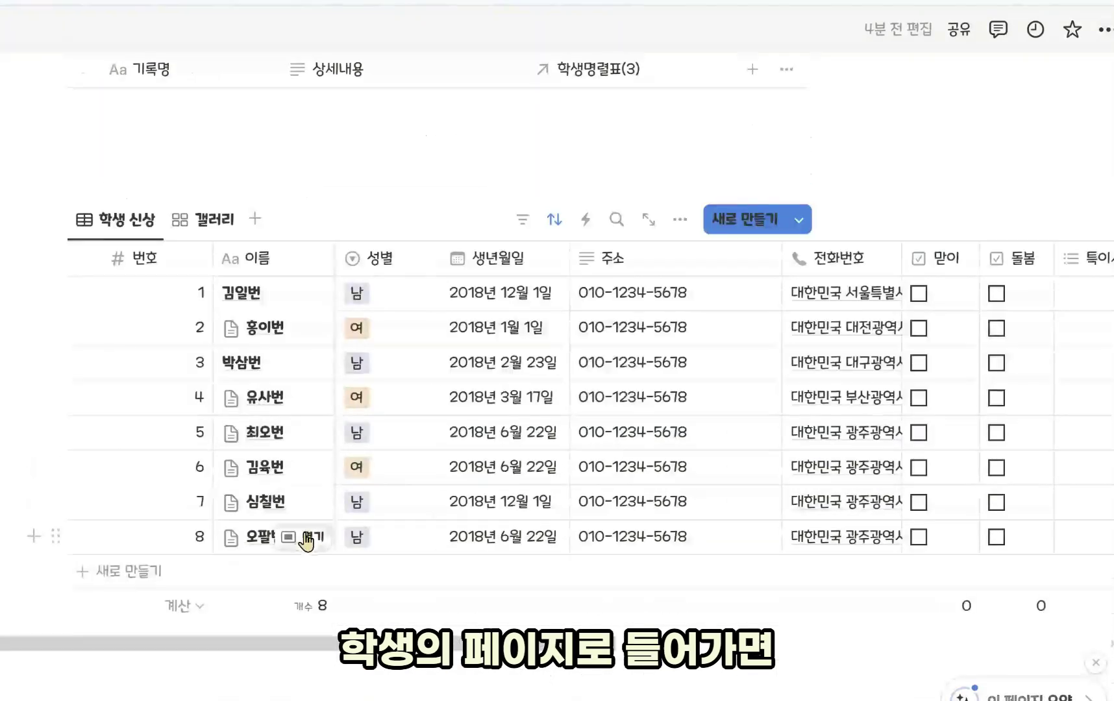
pyautogui.click(307, 542)
pyautogui.scroll(-10, 328, 500)
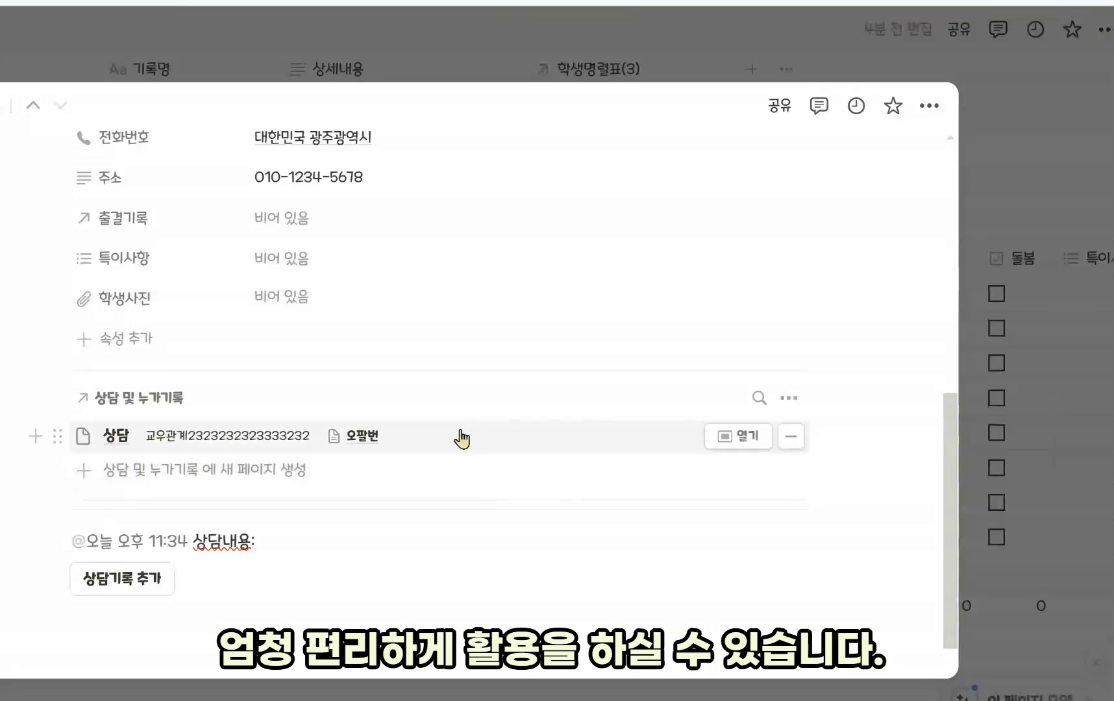
pyautogui.click(1045, 158)
pyautogui.scroll(3, 975, 254)
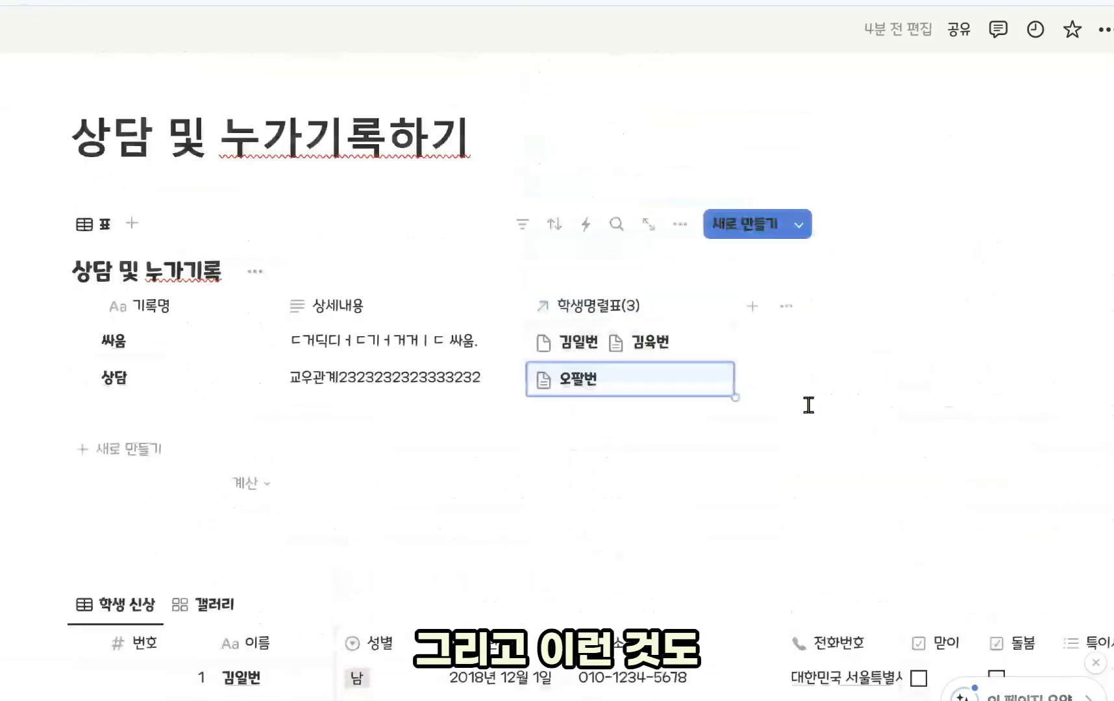
pyautogui.click(752, 306)
pyautogui.scroll(-5, 890, 532)
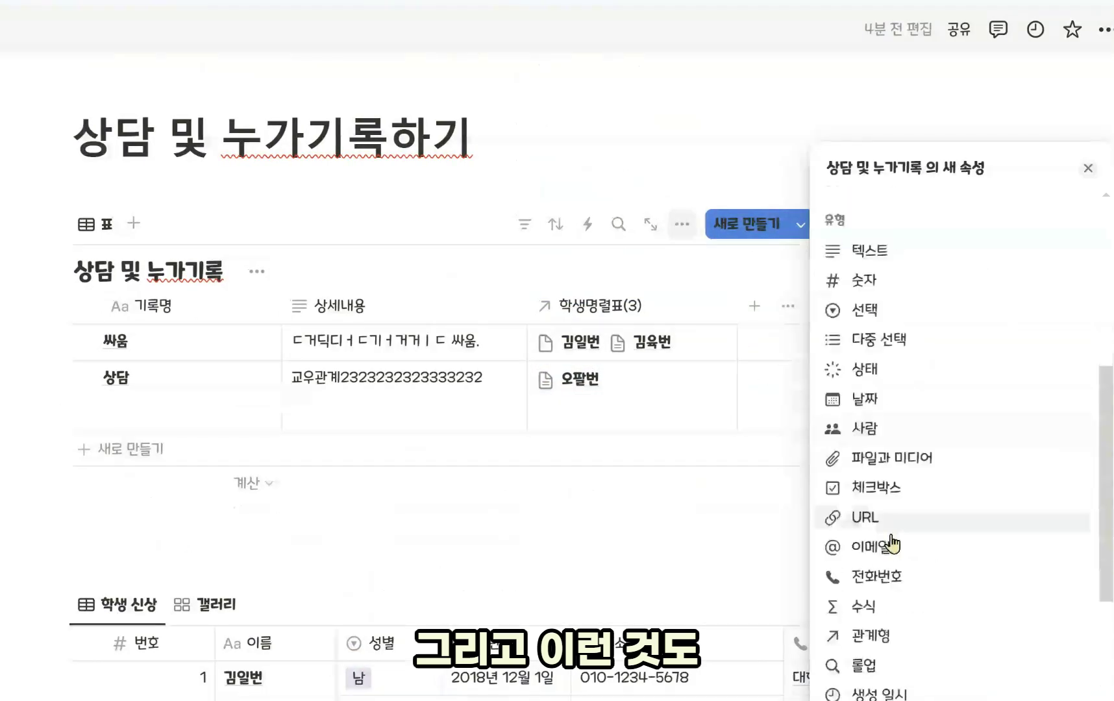
pyautogui.click(282, 557)
pyautogui.scroll(-6, 281, 584)
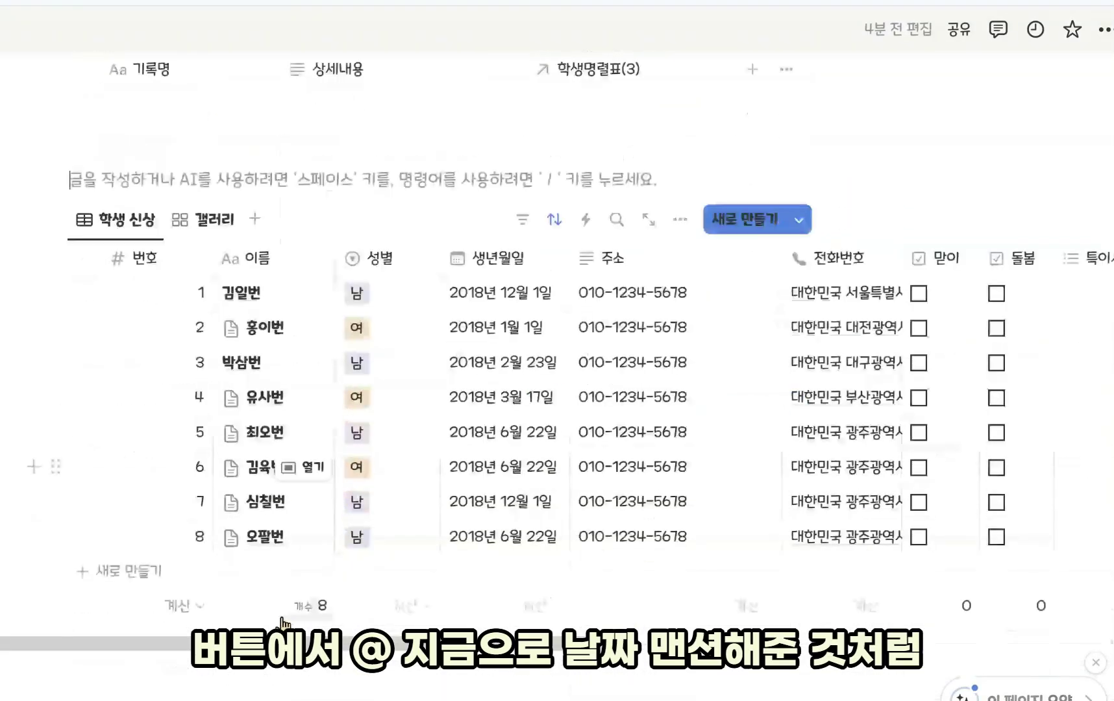
# Add a 생성 일시 property to the 상담 및 누가기록 table, keeping its default name and settings.
pyautogui.scroll(6, 282, 624)
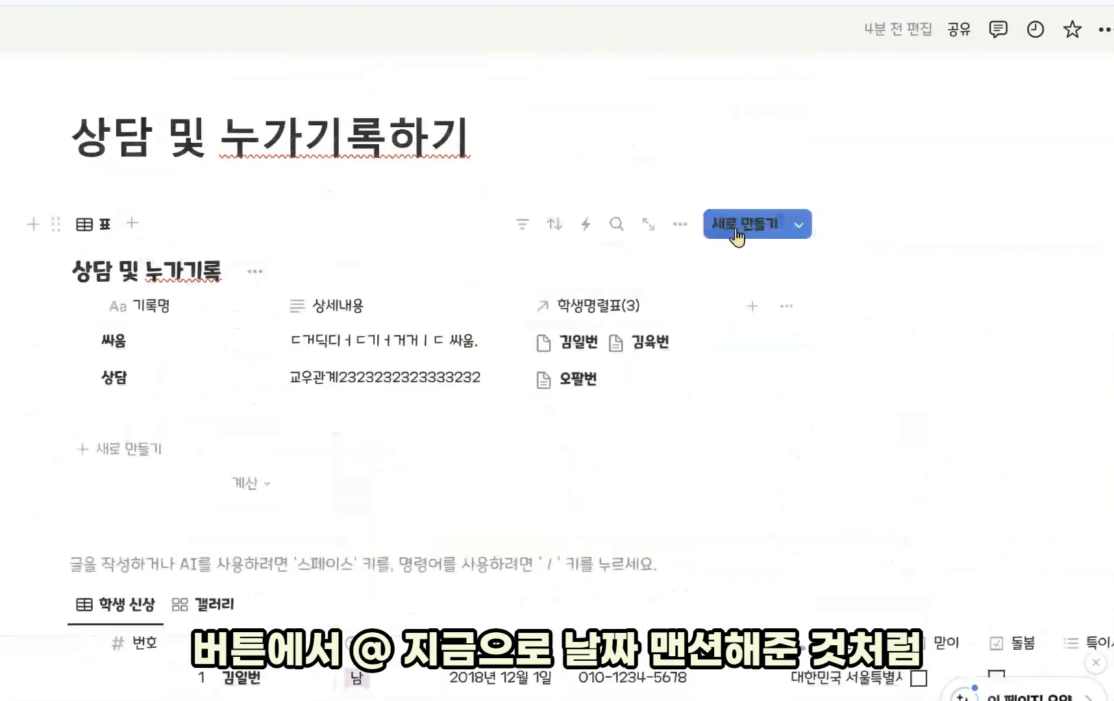
pyautogui.click(755, 308)
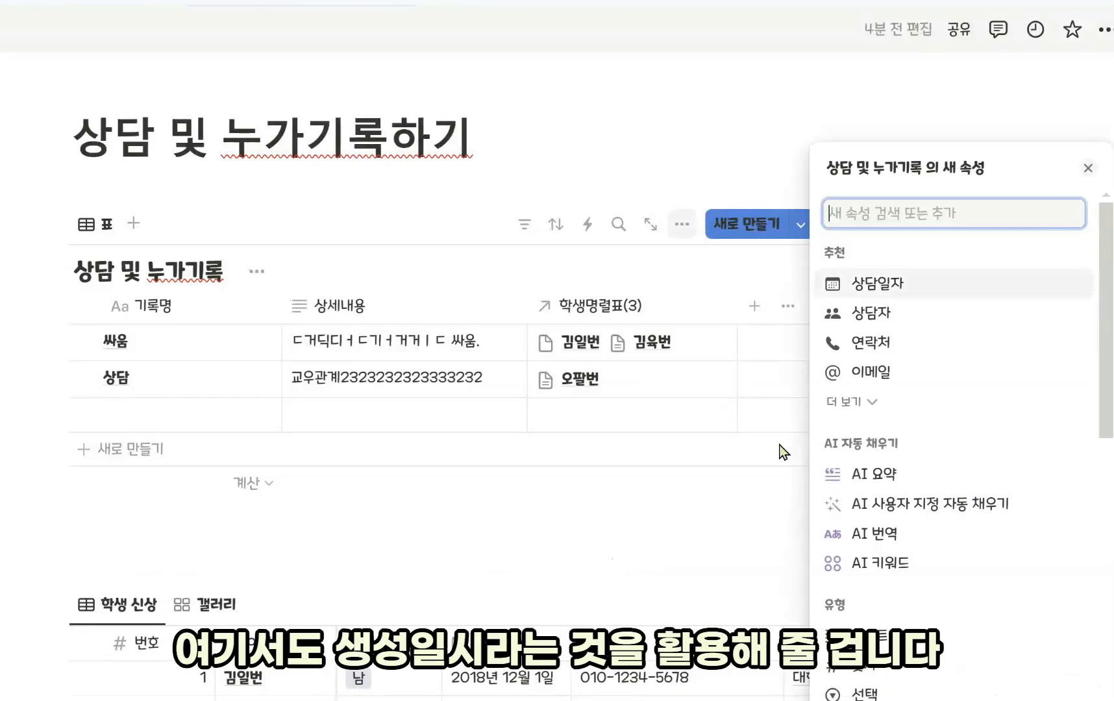
pyautogui.scroll(-10, 887, 572)
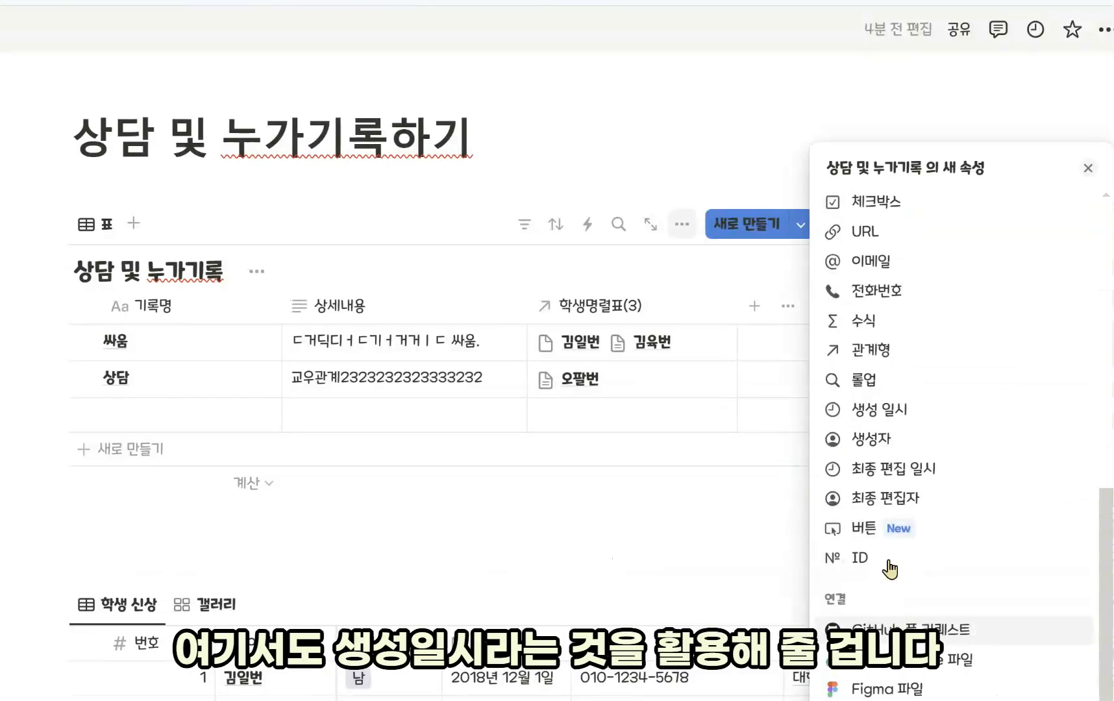
pyautogui.click(918, 421)
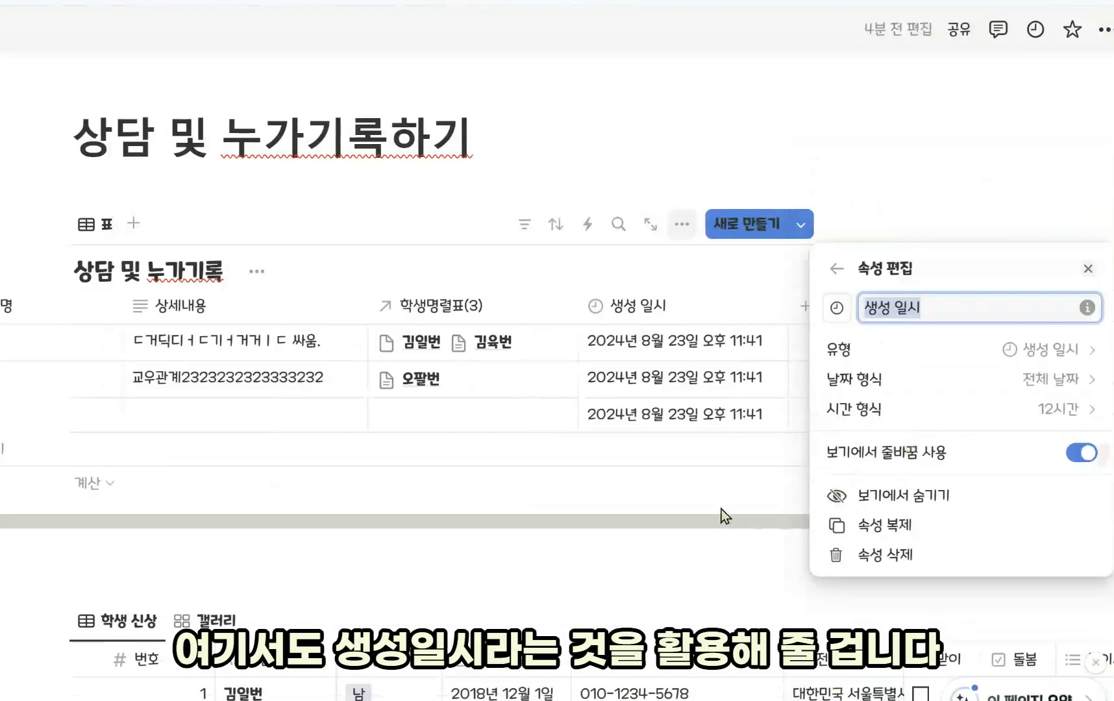
pyautogui.click(698, 509)
pyautogui.moveTo(691, 522); pyautogui.dragTo(532, 522)
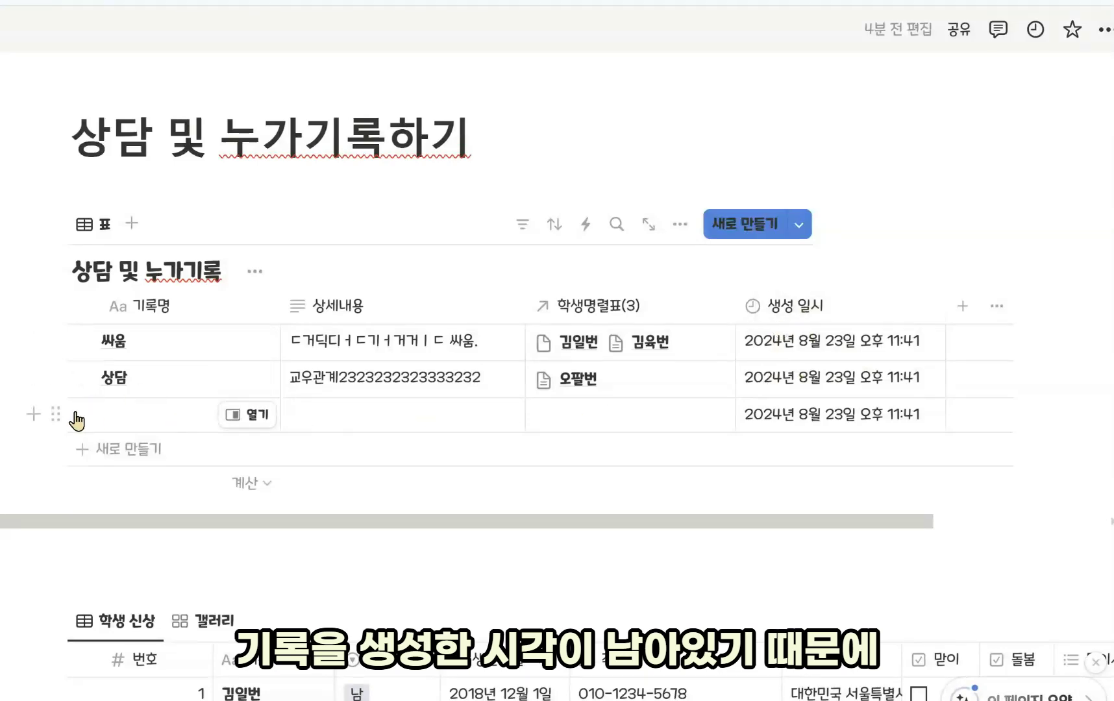
# Delete the empty record below 상담 and slightly narrow the 학생명렬표(3) column.
pyautogui.click(55, 414)
pyautogui.click(151, 391)
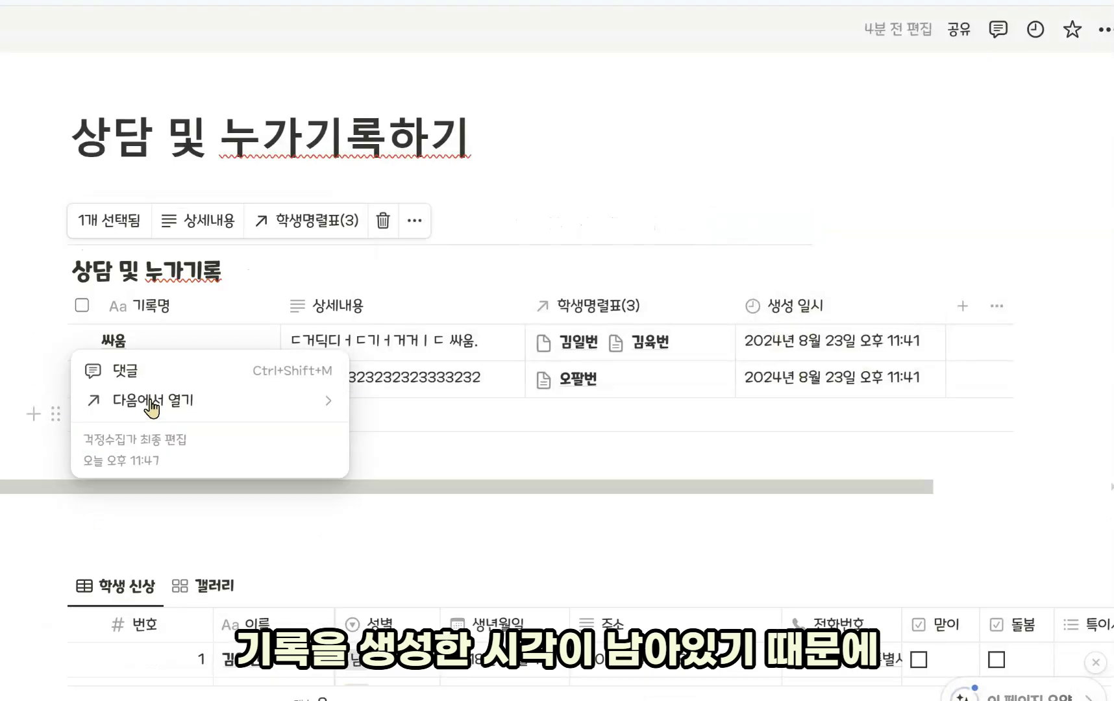
pyautogui.moveTo(735, 305); pyautogui.dragTo(707, 304)
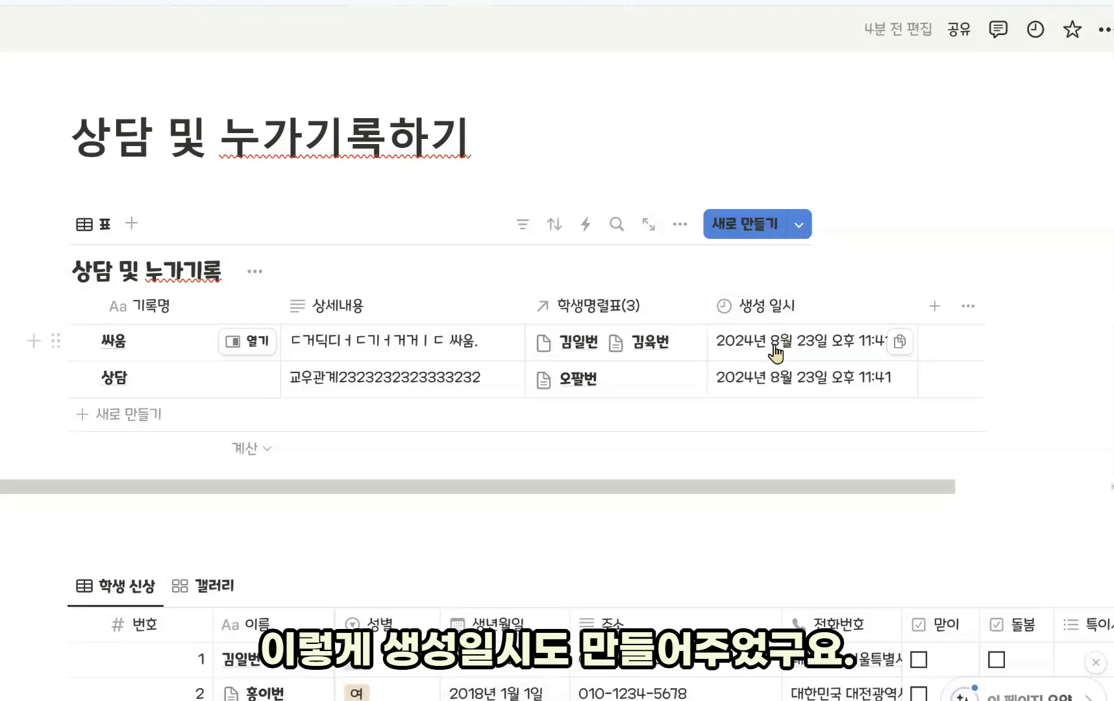
# Show the 생성 일시 property in the 상담 및 누가기록 section of student number 1's page.
pyautogui.scroll(-3, 328, 479)
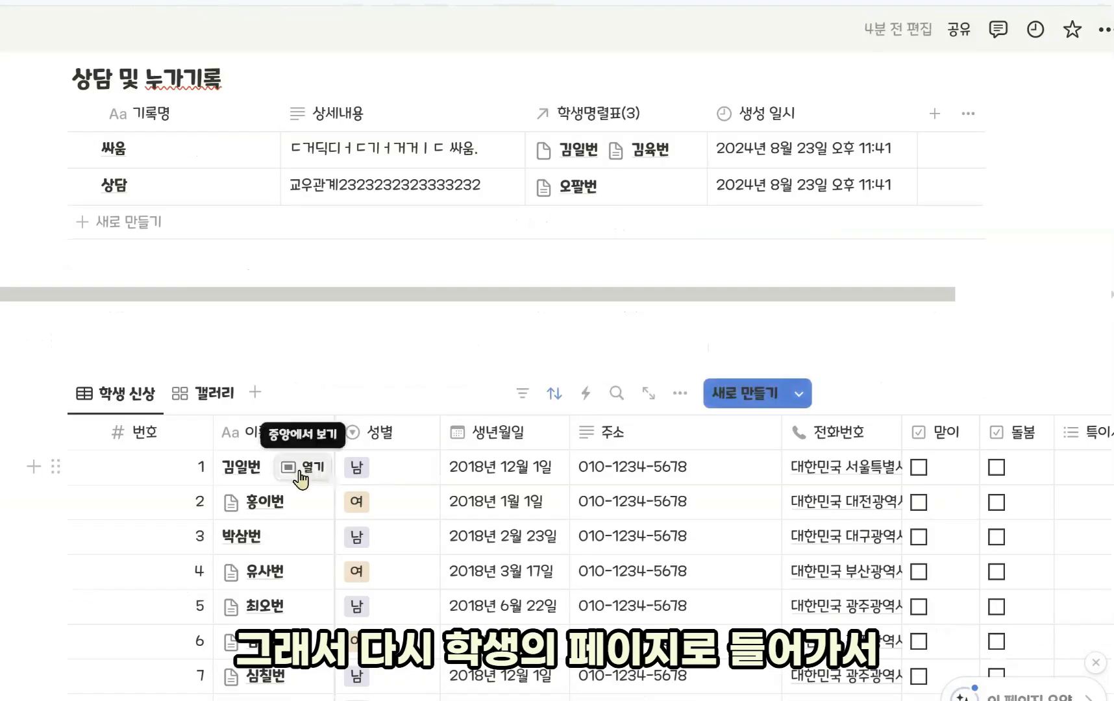
pyautogui.click(300, 474)
pyautogui.scroll(-8, 450, 554)
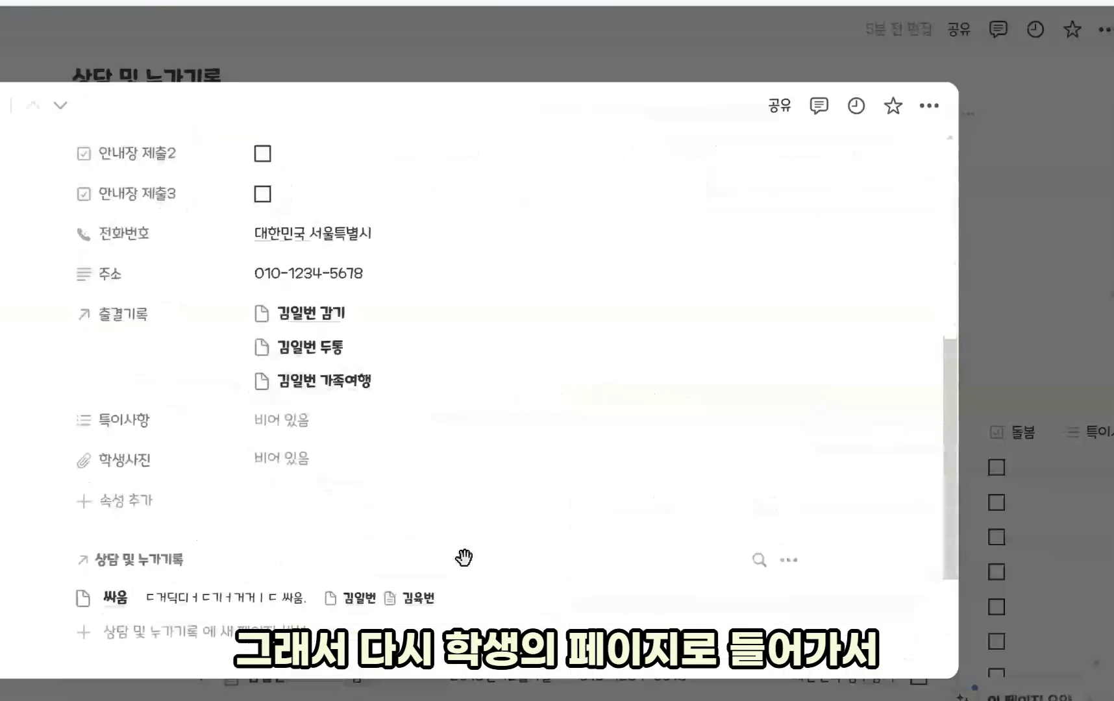
pyautogui.scroll(-3, 464, 557)
pyautogui.click(796, 467)
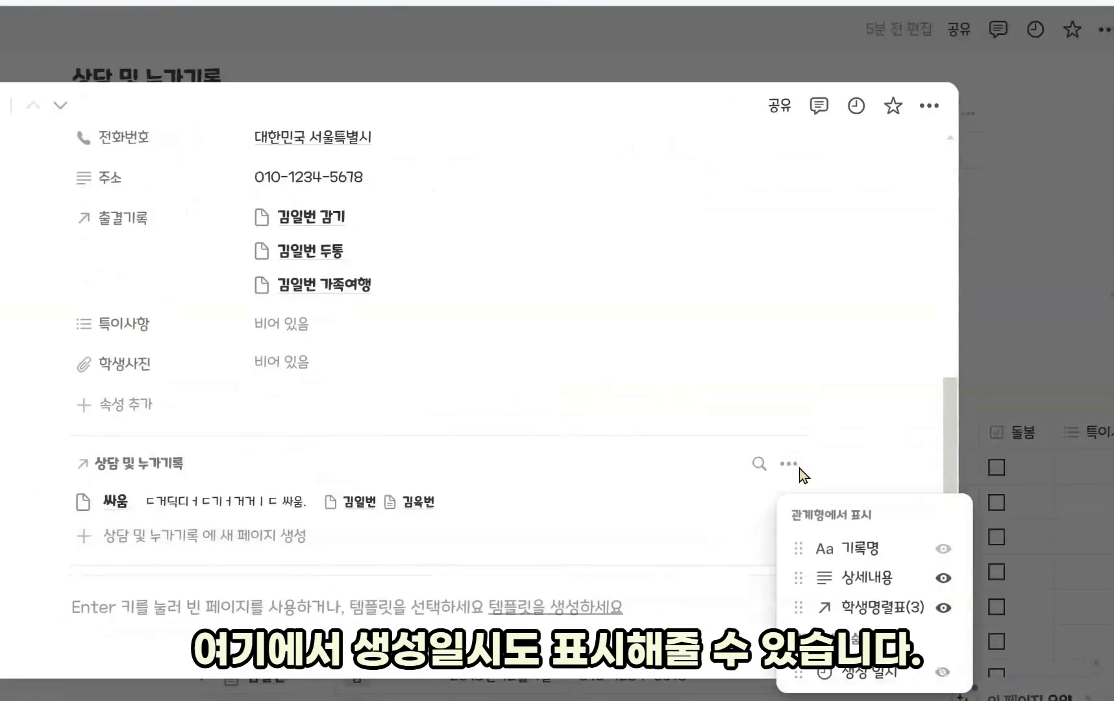
pyautogui.click(944, 672)
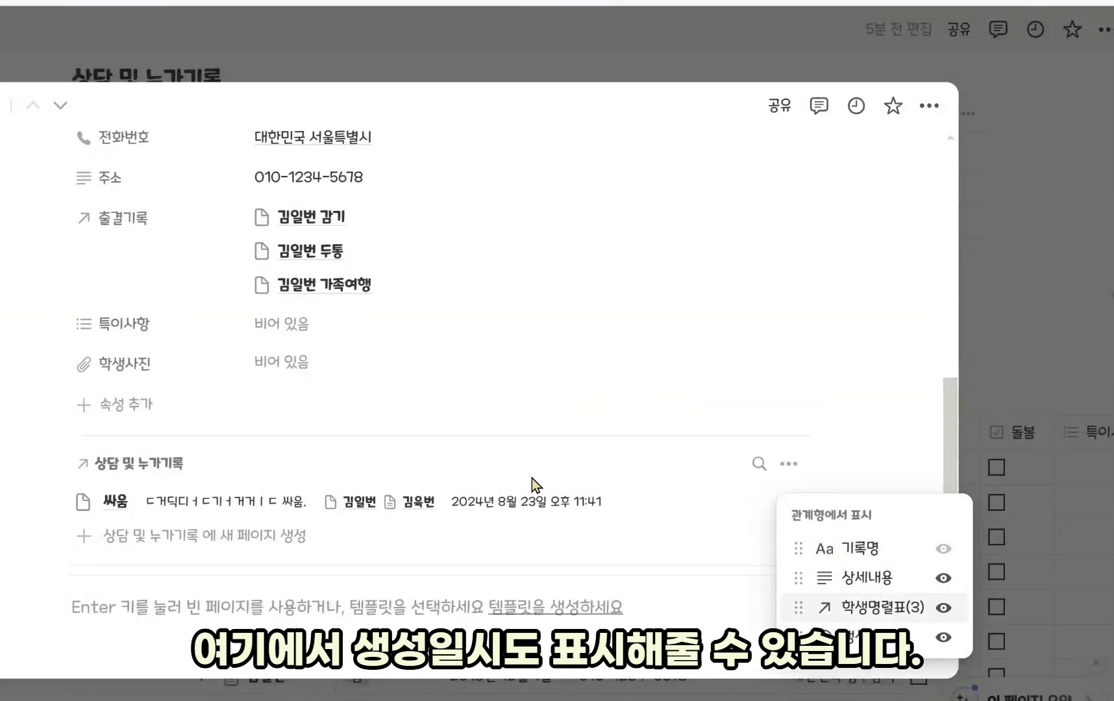
pyautogui.click(907, 441)
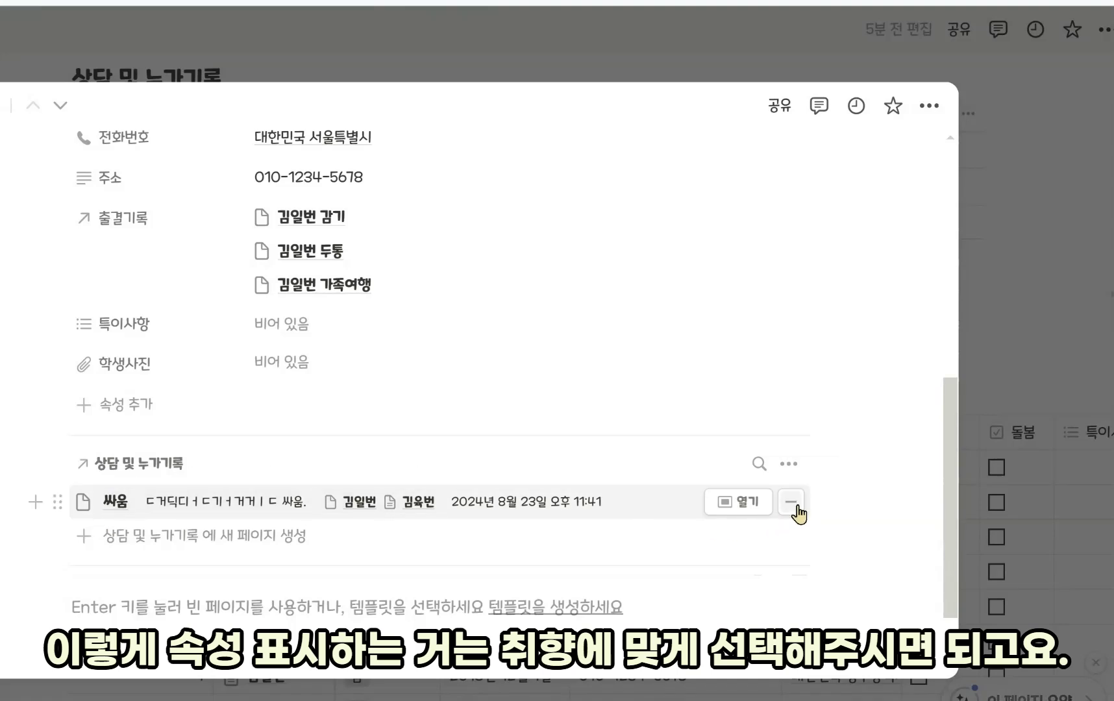
# Review which properties the 상담 및 누가기록 section displays, and close the student's page.
pyautogui.click(794, 466)
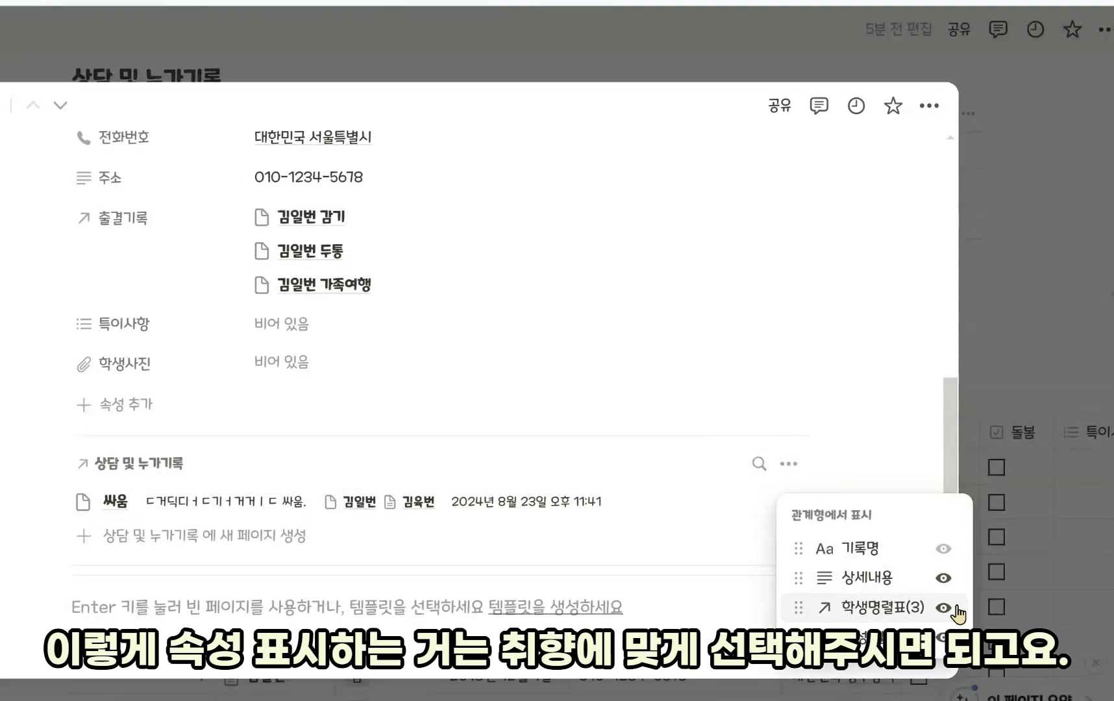
pyautogui.click(832, 374)
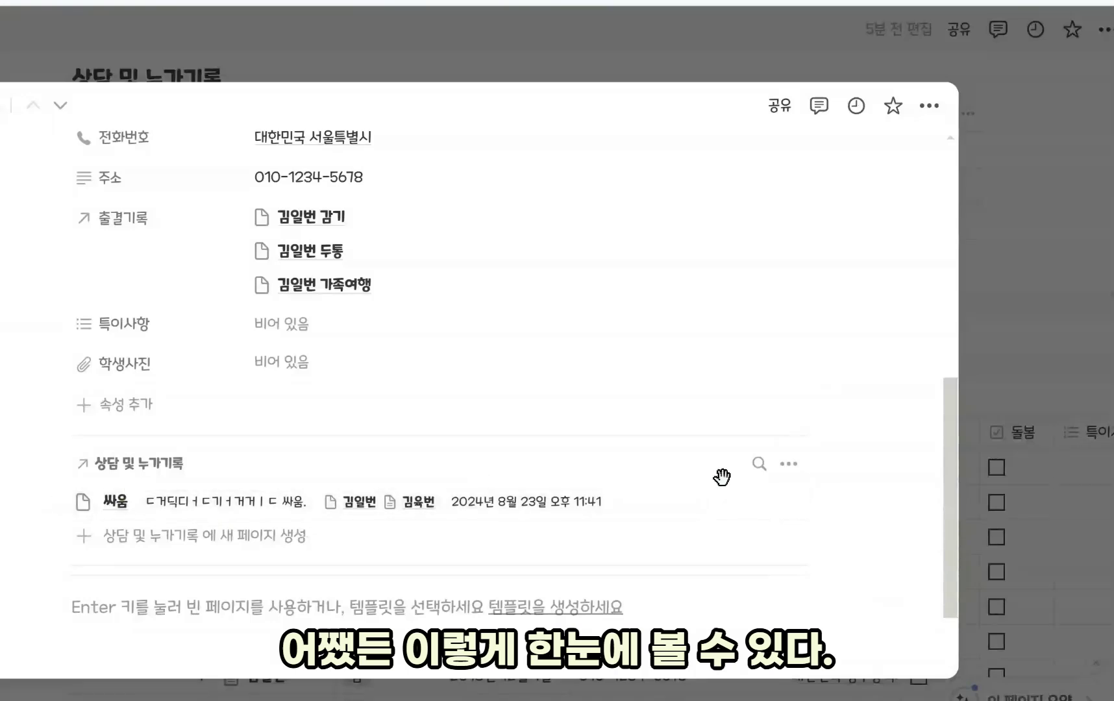
pyautogui.click(988, 428)
# Filter the 상담 및 누가기록 table by 생성 일시 relative to today (오늘 기준), covering 이번 주.
pyautogui.scroll(2, 988, 427)
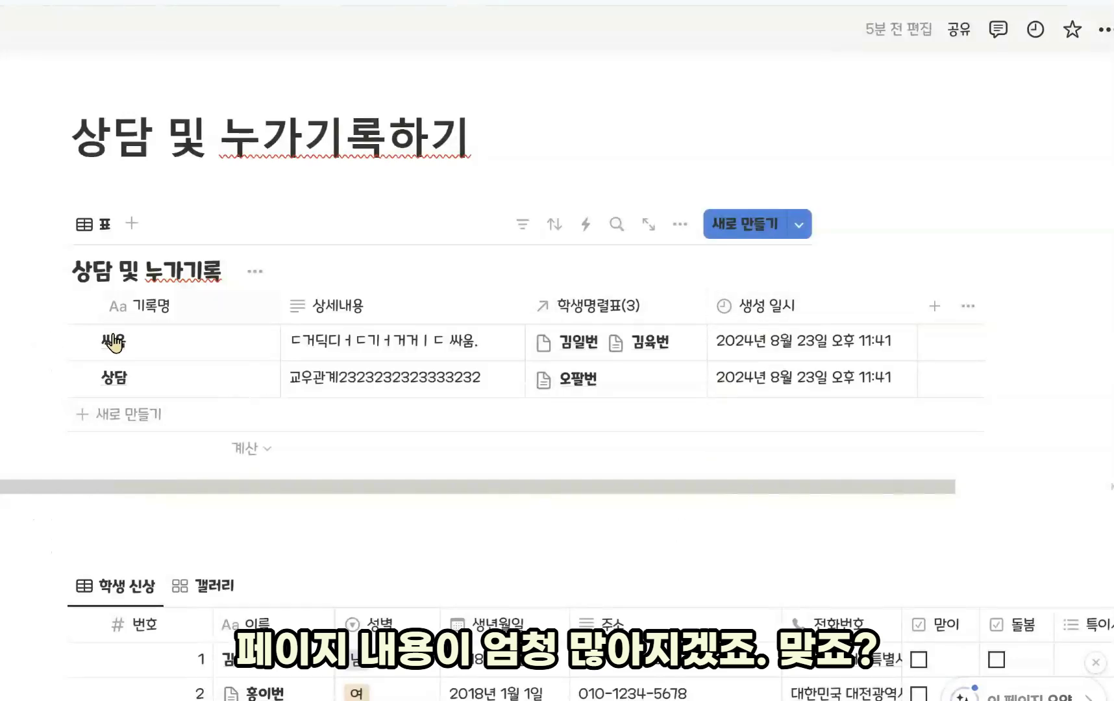
pyautogui.click(528, 229)
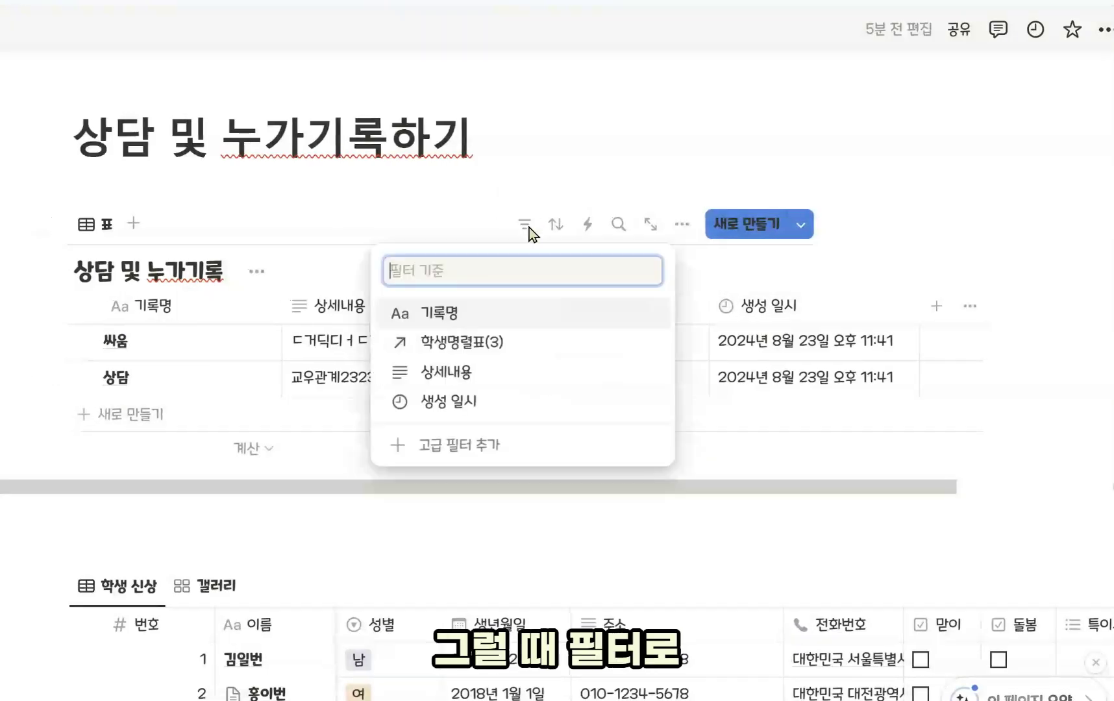
pyautogui.click(484, 405)
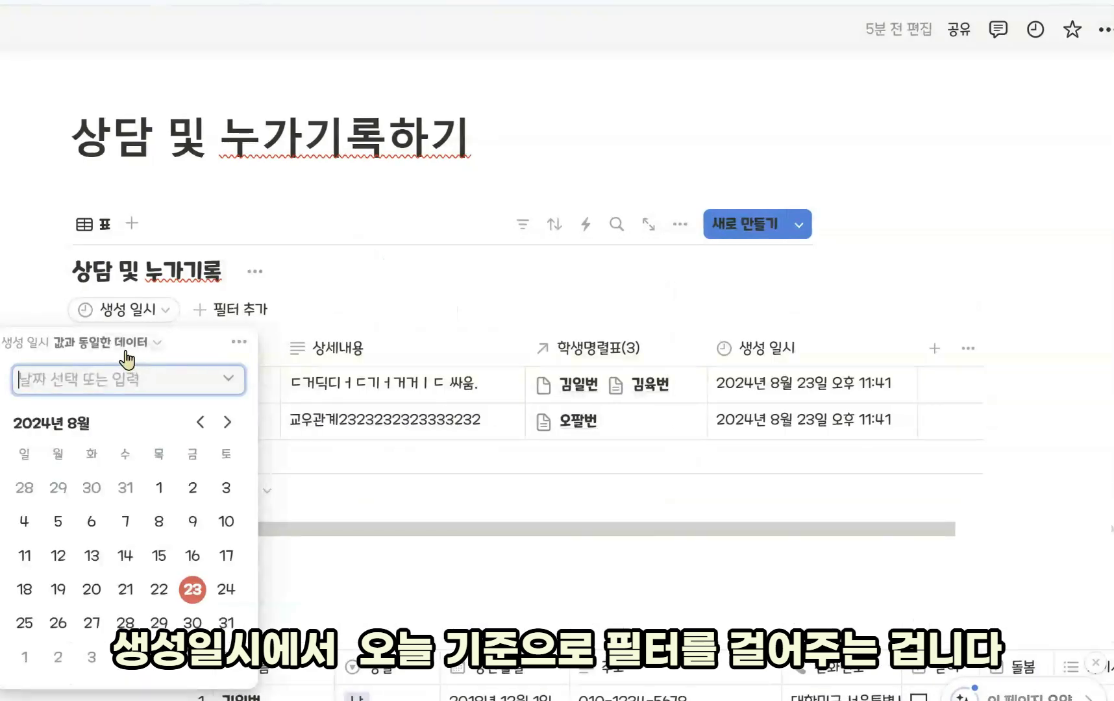
pyautogui.click(126, 347)
pyautogui.click(52, 549)
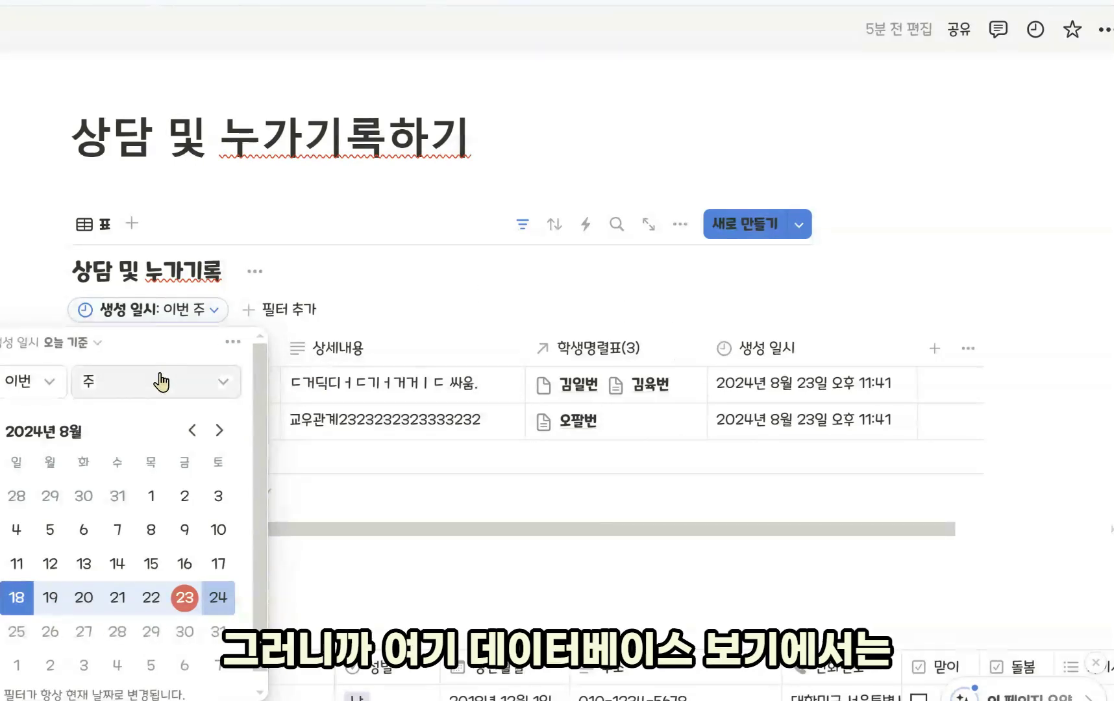
# Try the 생성 일시 filter with the 일 period, return it to 주, and close the filter settings.
pyautogui.click(161, 382)
pyautogui.click(115, 427)
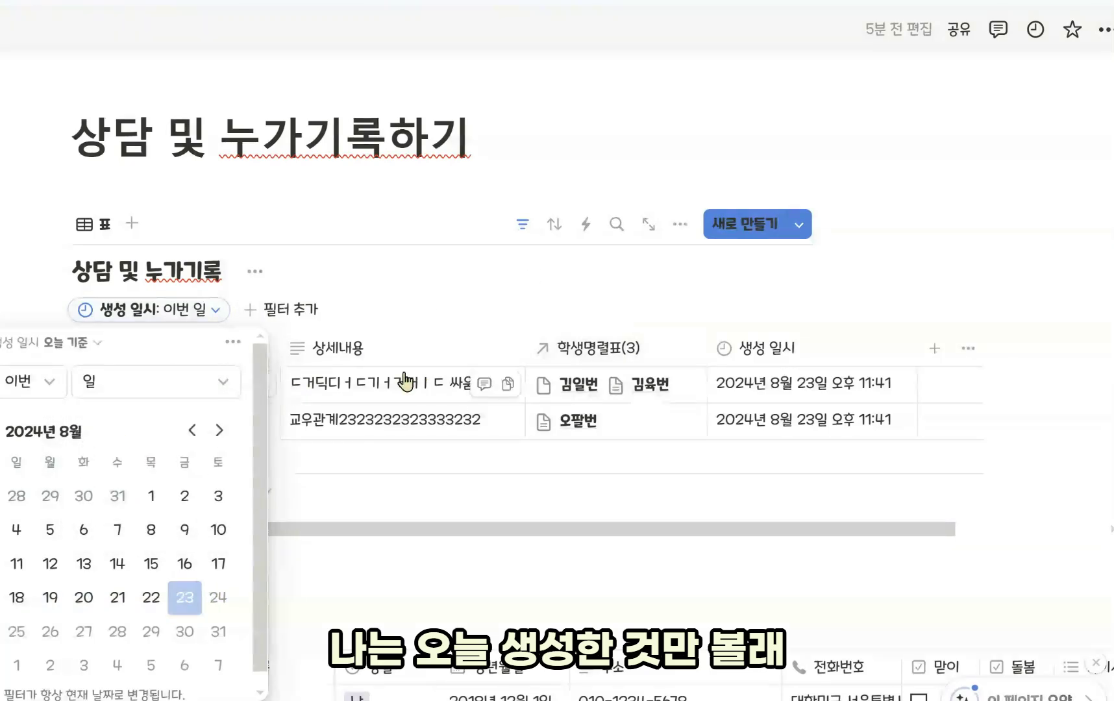
pyautogui.click(176, 384)
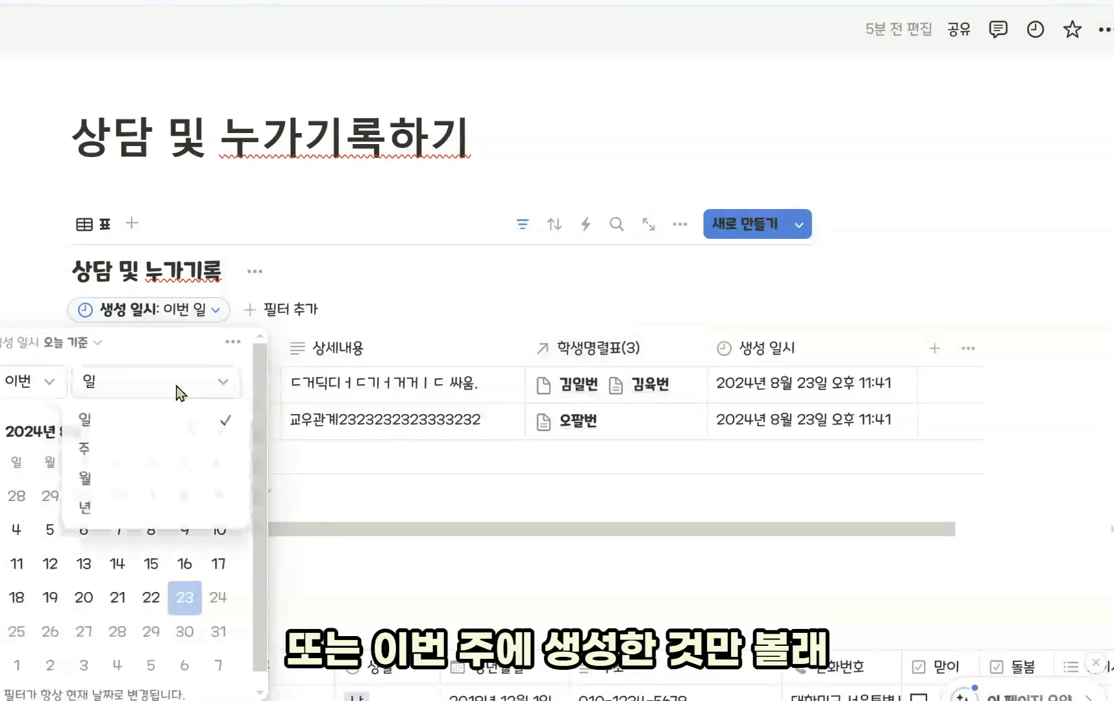
pyautogui.click(155, 452)
pyautogui.click(719, 290)
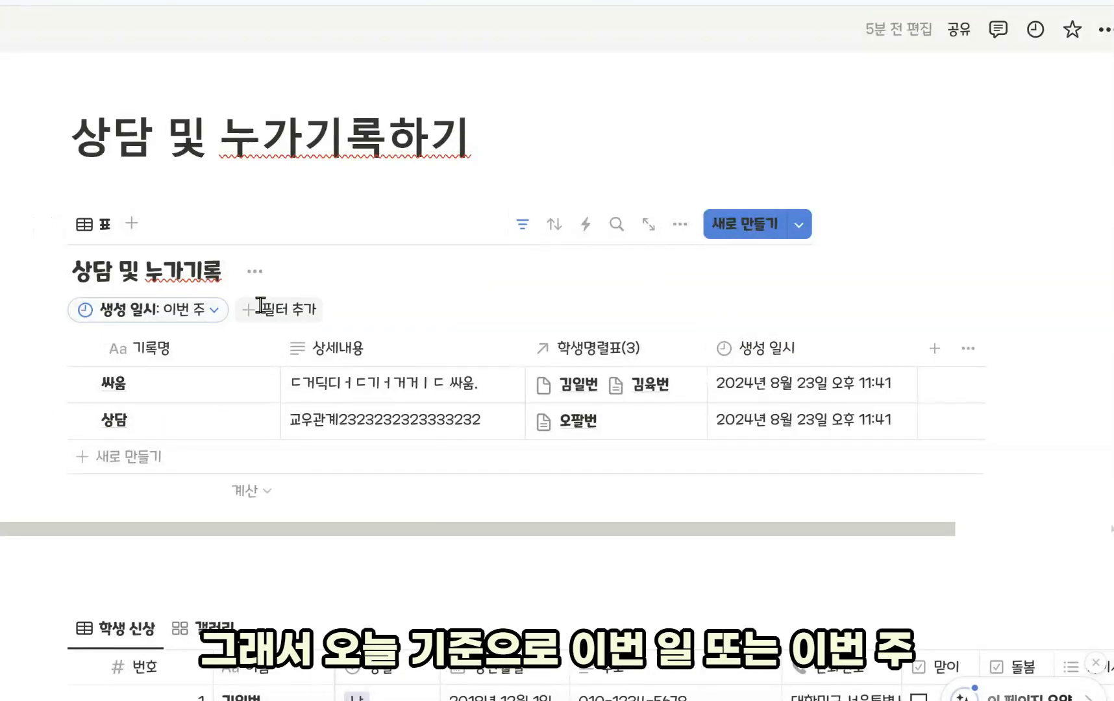
# Reopen the 생성 일시 filter and check its available date conditions, keeping 오늘 기준.
pyautogui.click(202, 312)
pyautogui.click(102, 354)
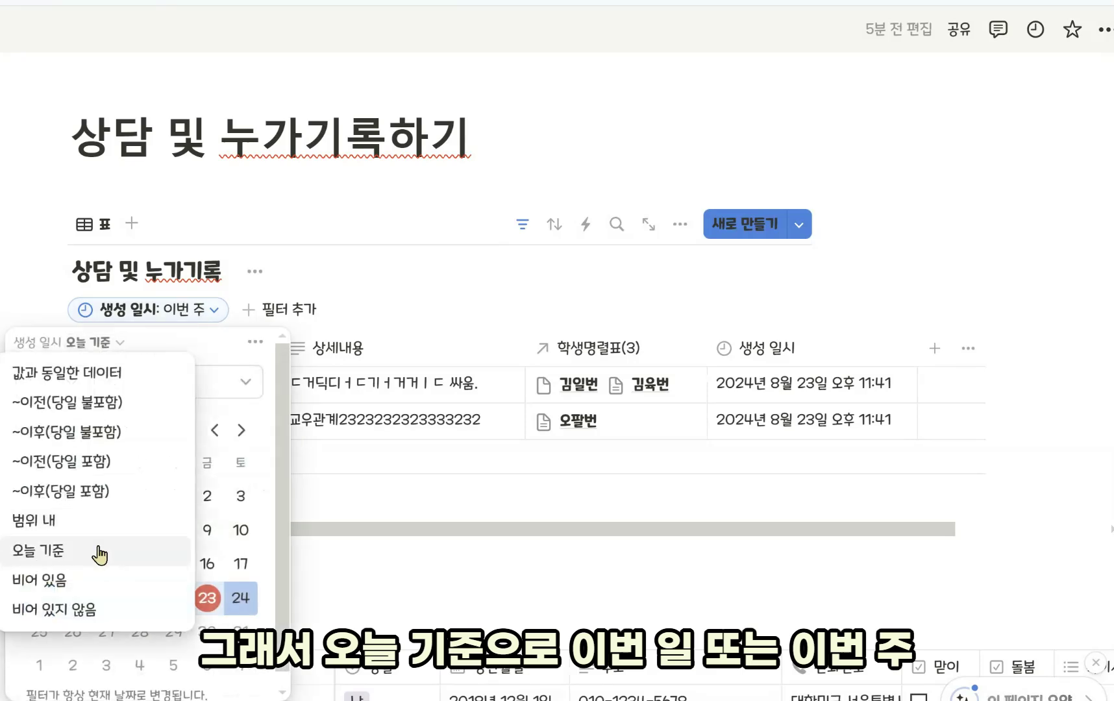
pyautogui.click(229, 398)
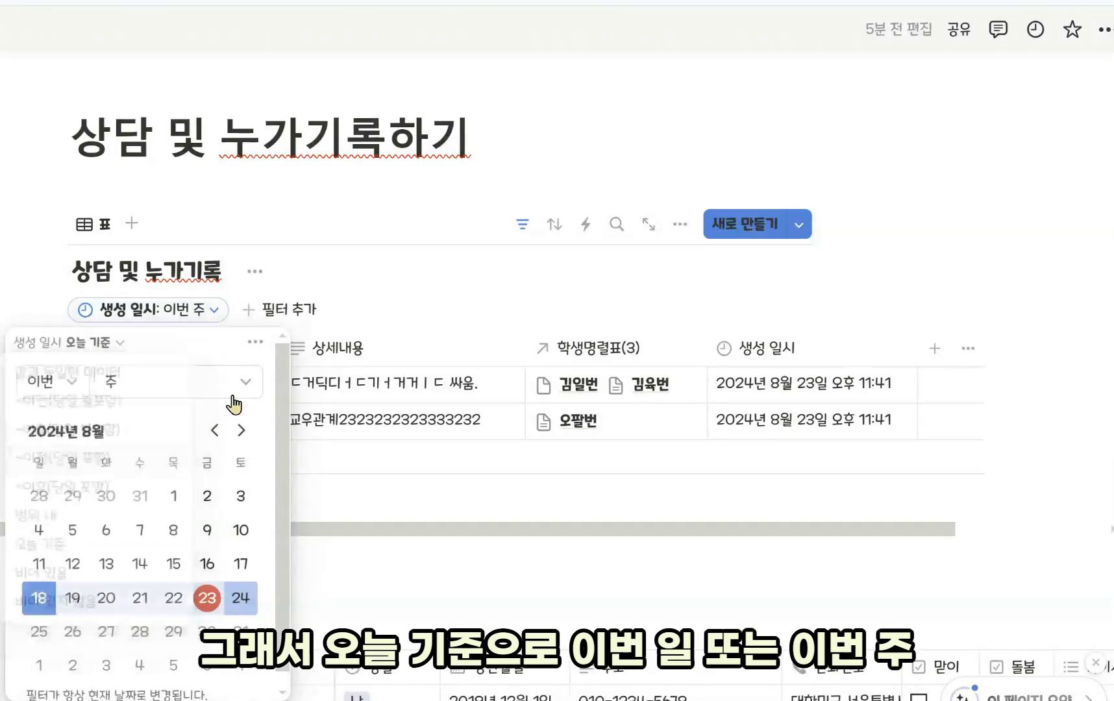
# Check the period choices of the 생성 일시 filter, keeping 주, and review the 상담 및 누가기록 table and the student roster.
pyautogui.click(226, 387)
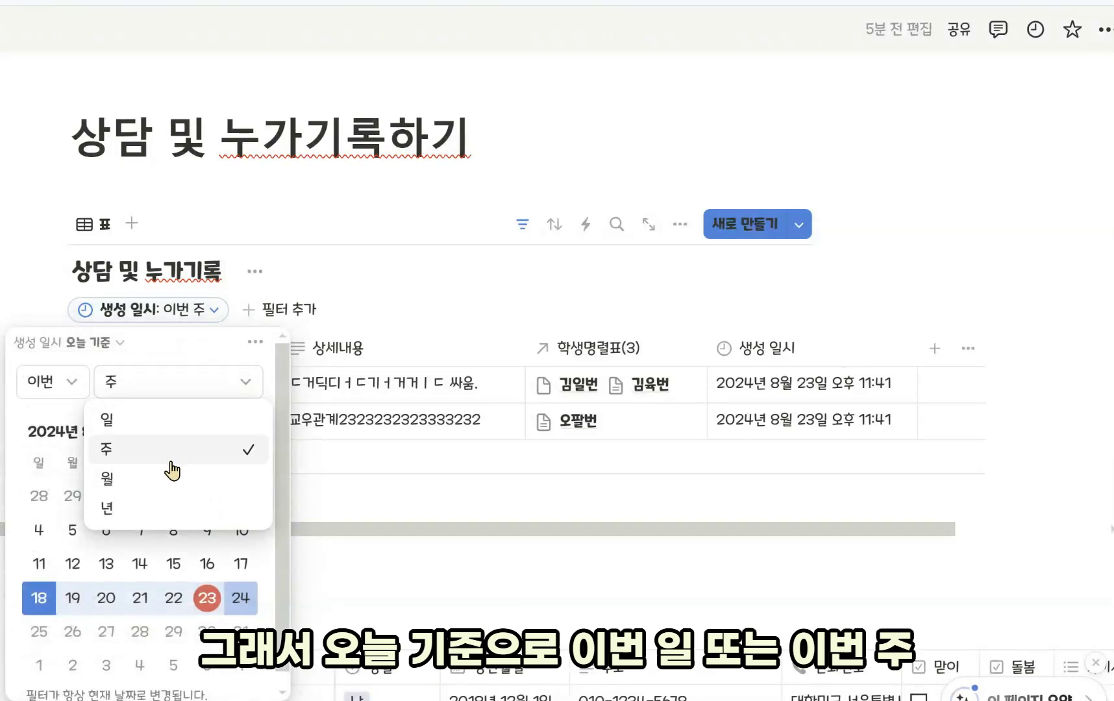
pyautogui.click(217, 363)
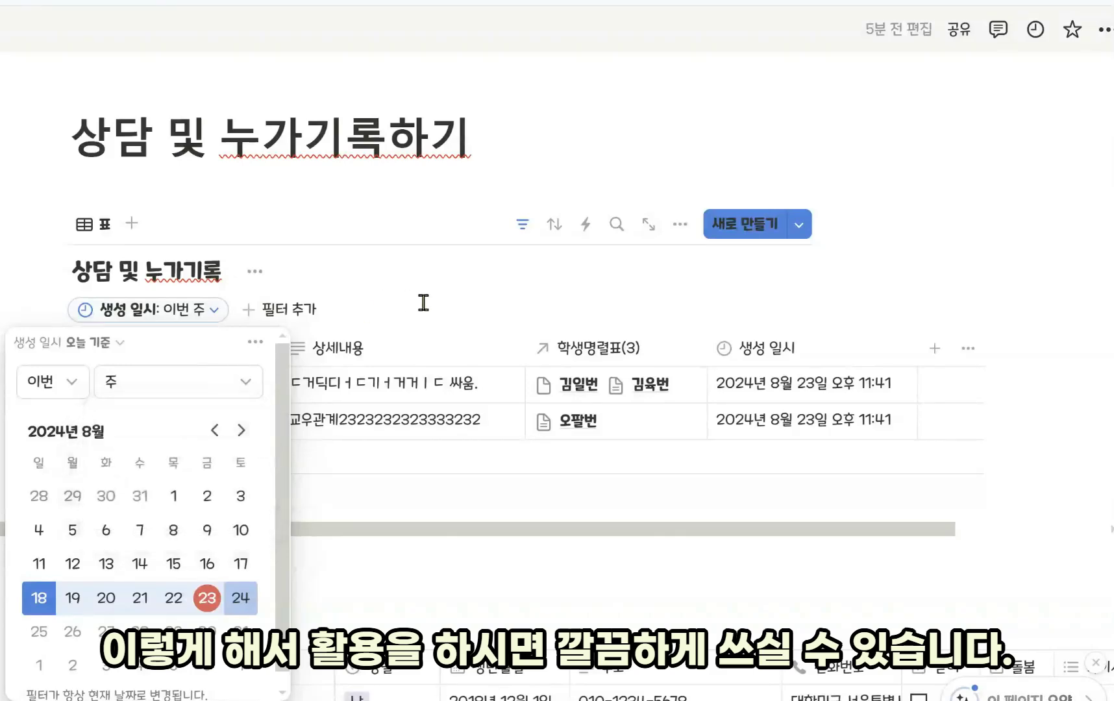
pyautogui.click(473, 305)
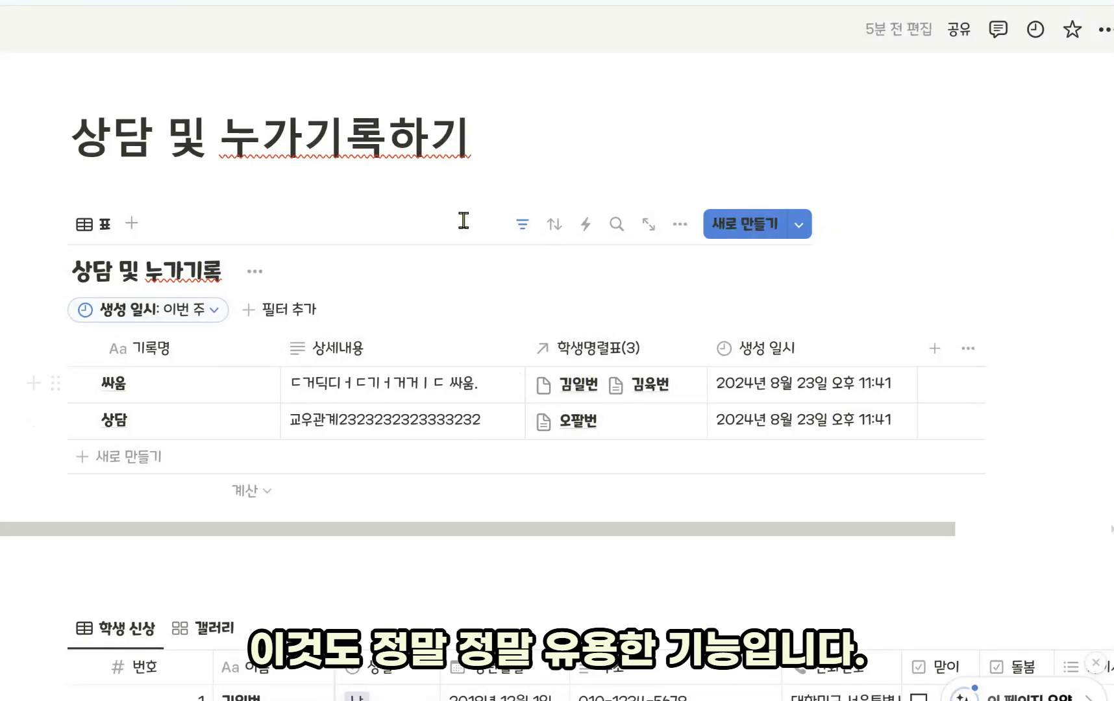
pyautogui.click(206, 322)
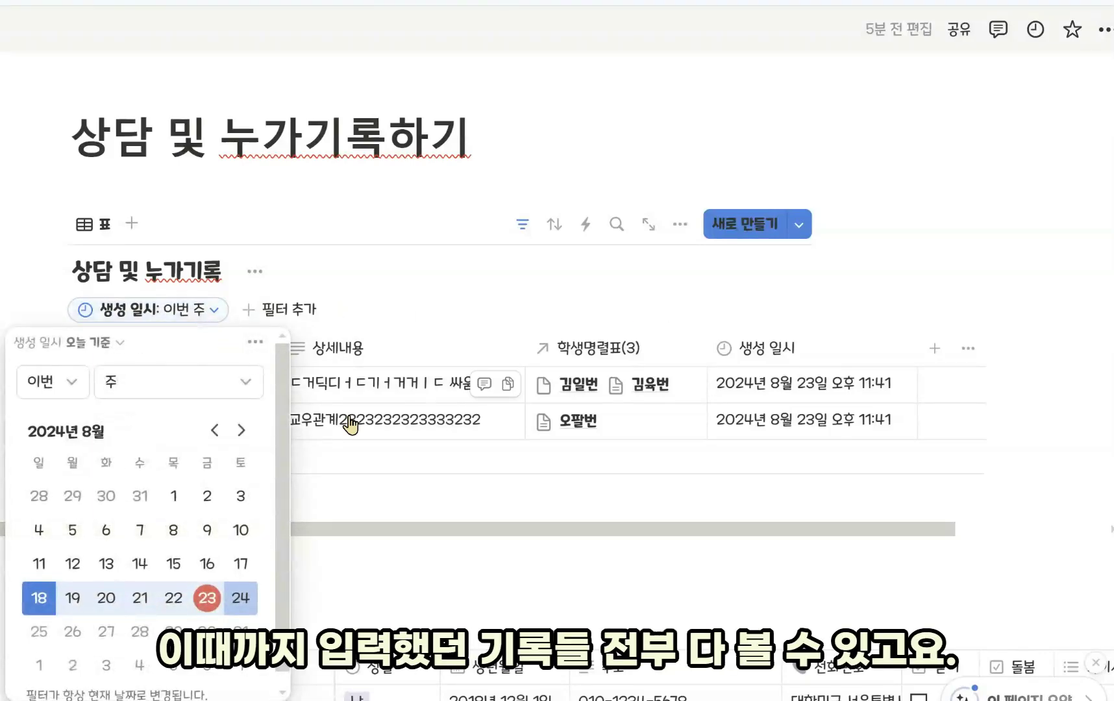
pyautogui.click(874, 290)
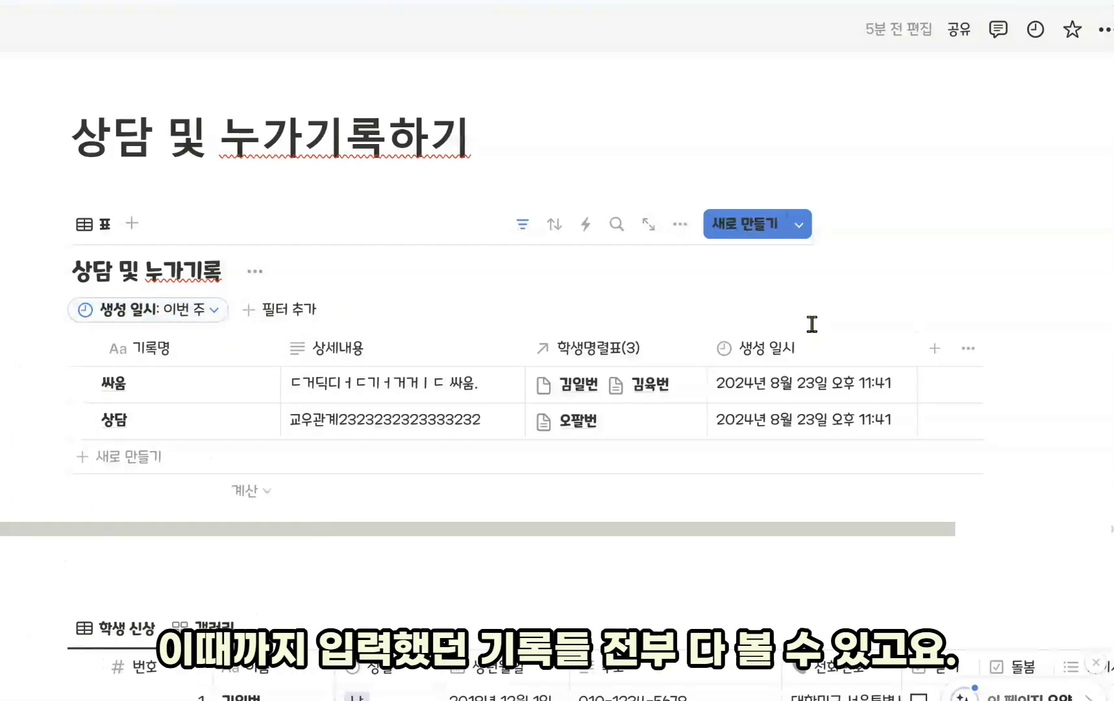
pyautogui.scroll(-2, 811, 324)
pyautogui.scroll(-2, 458, 319)
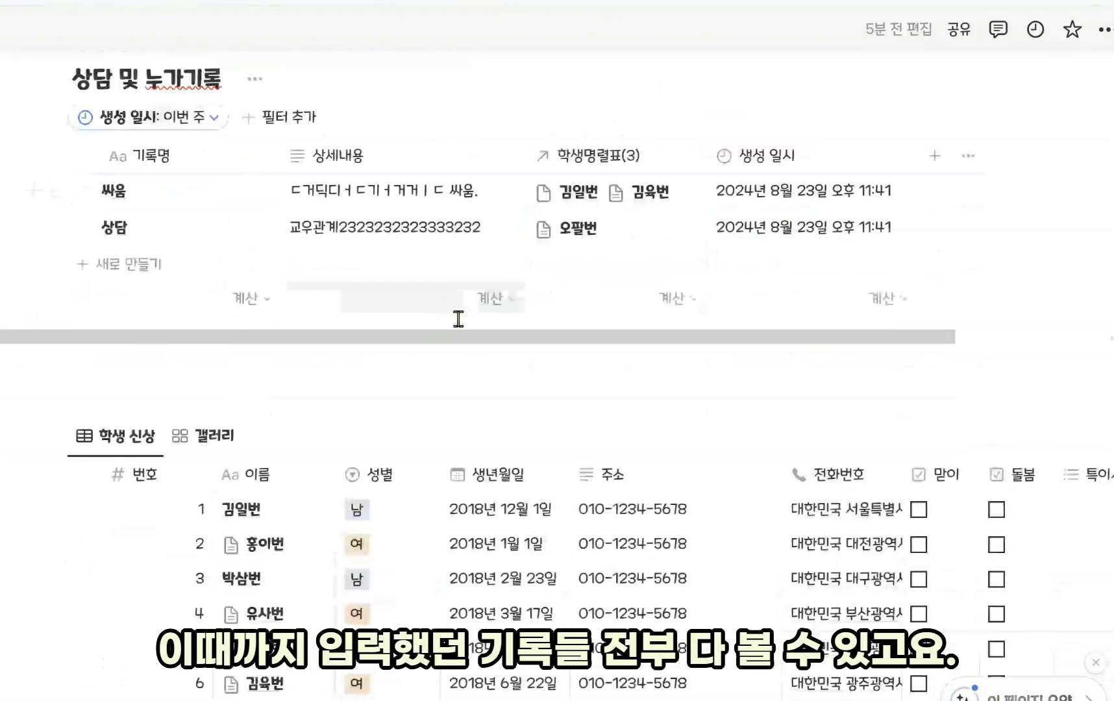
pyautogui.scroll(4, 493, 391)
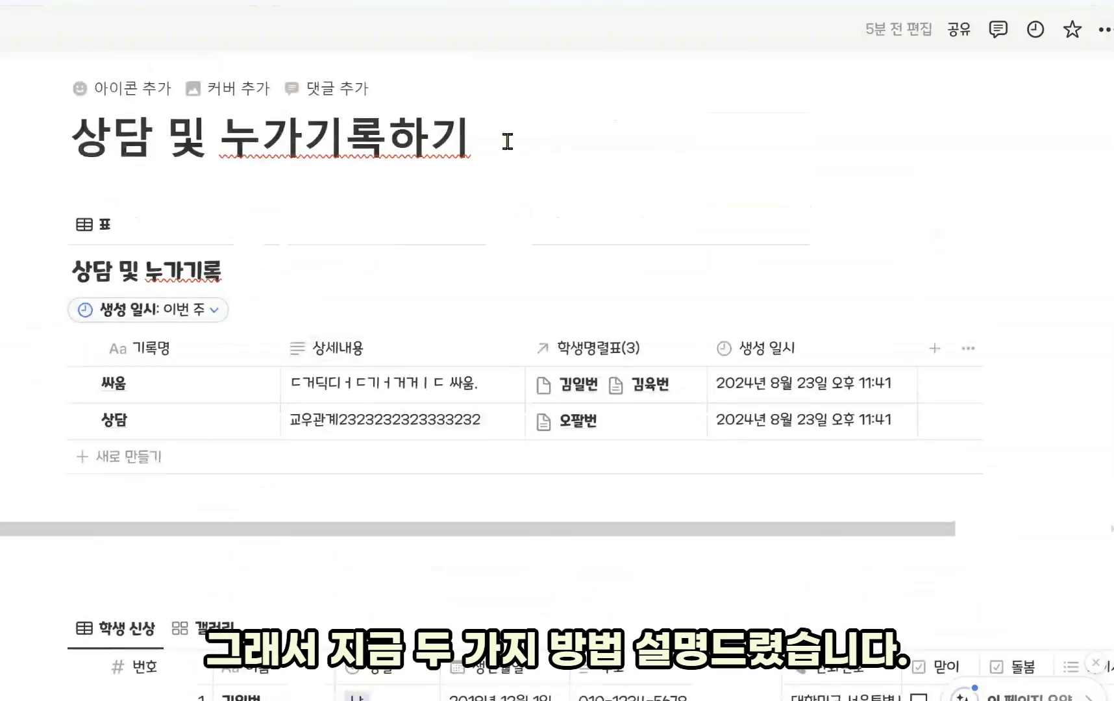
# Insert three blank lines between the page title 상담 및 누가기록하기 and the records table.
pyautogui.click(503, 158)
pyautogui.press('Return')
pyautogui.press('Return')
pyautogui.press('Return')
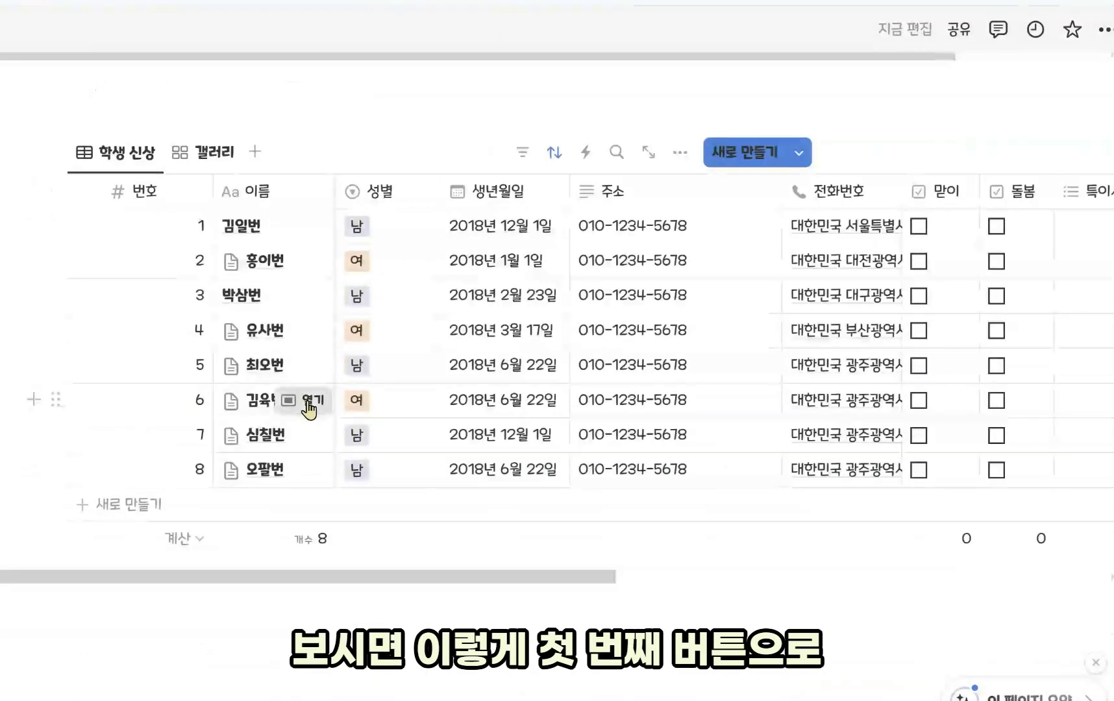
# Examine student number 6's page for its linked 상담 및 누가기록 section and the record-adding buttons with their entries, and close the page.
pyautogui.click(310, 400)
pyautogui.scroll(-5, 310, 416)
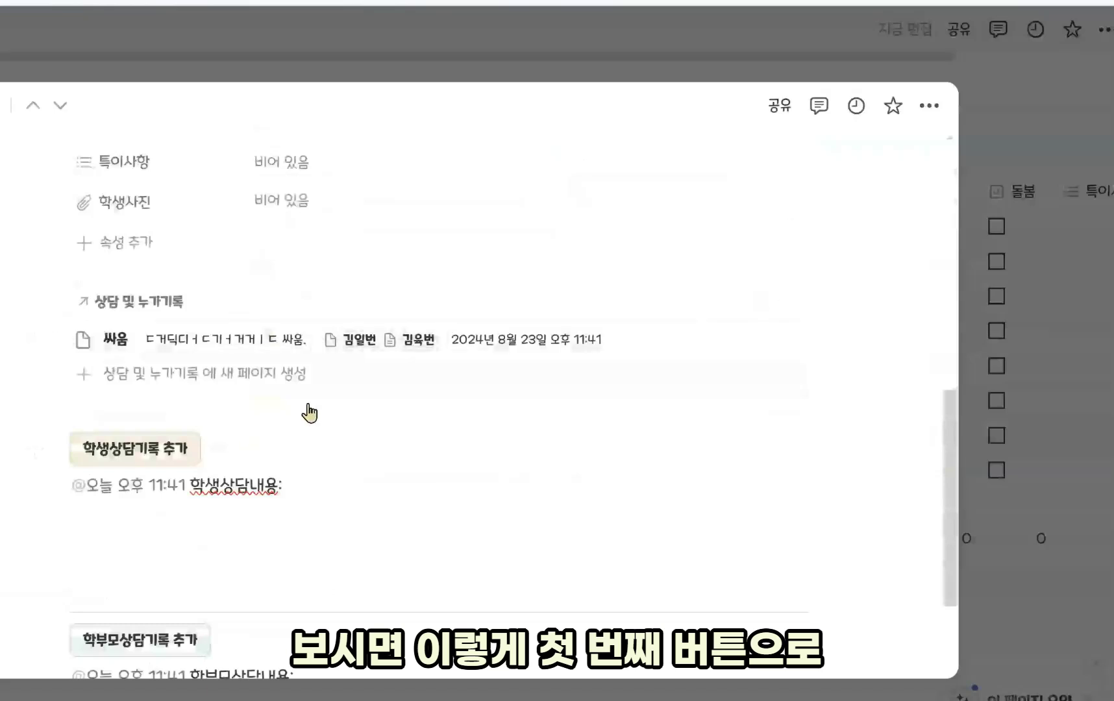
pyautogui.scroll(-3, 167, 405)
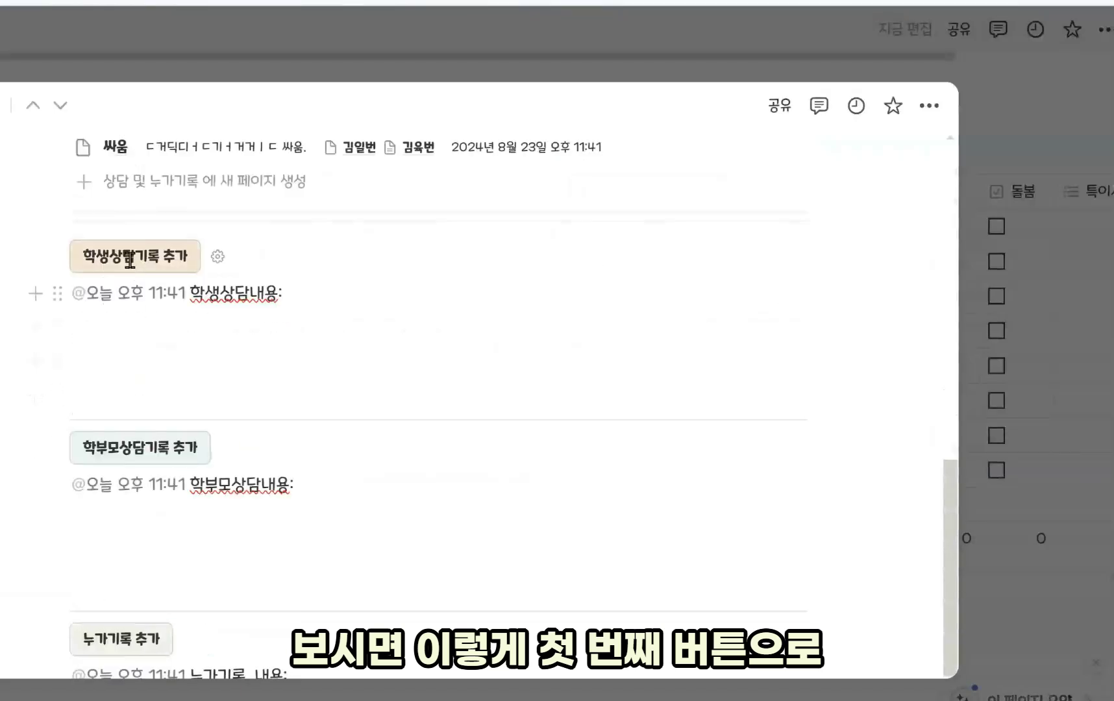
pyautogui.scroll(-2, 37, 360)
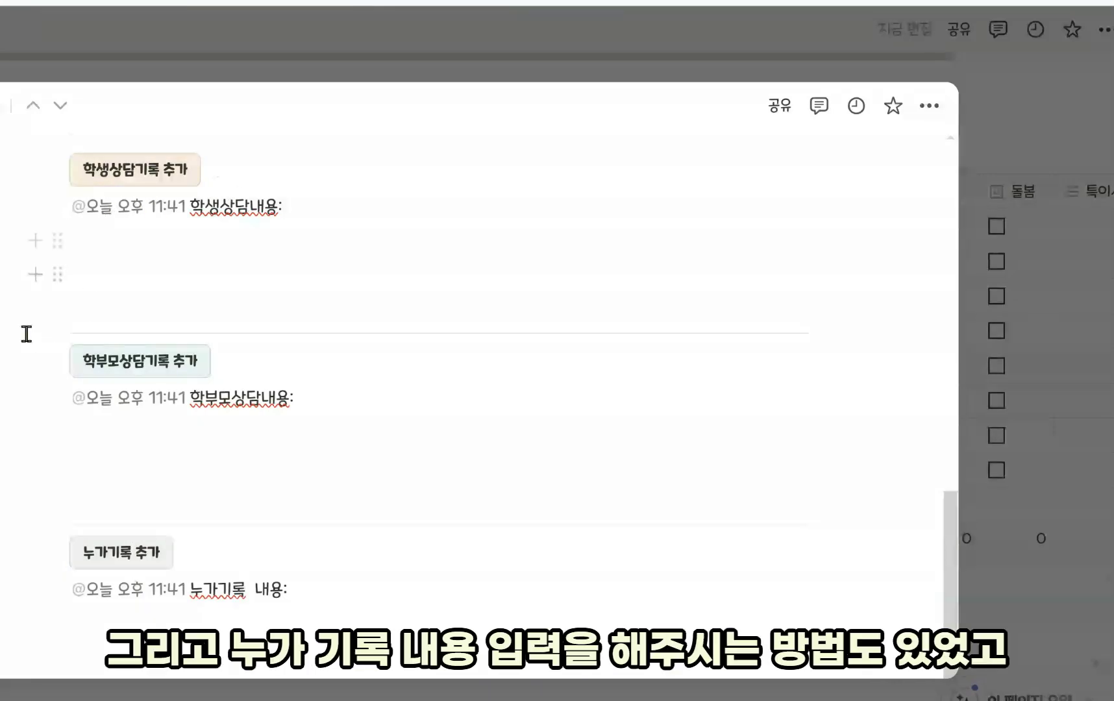
pyautogui.scroll(3, 304, 558)
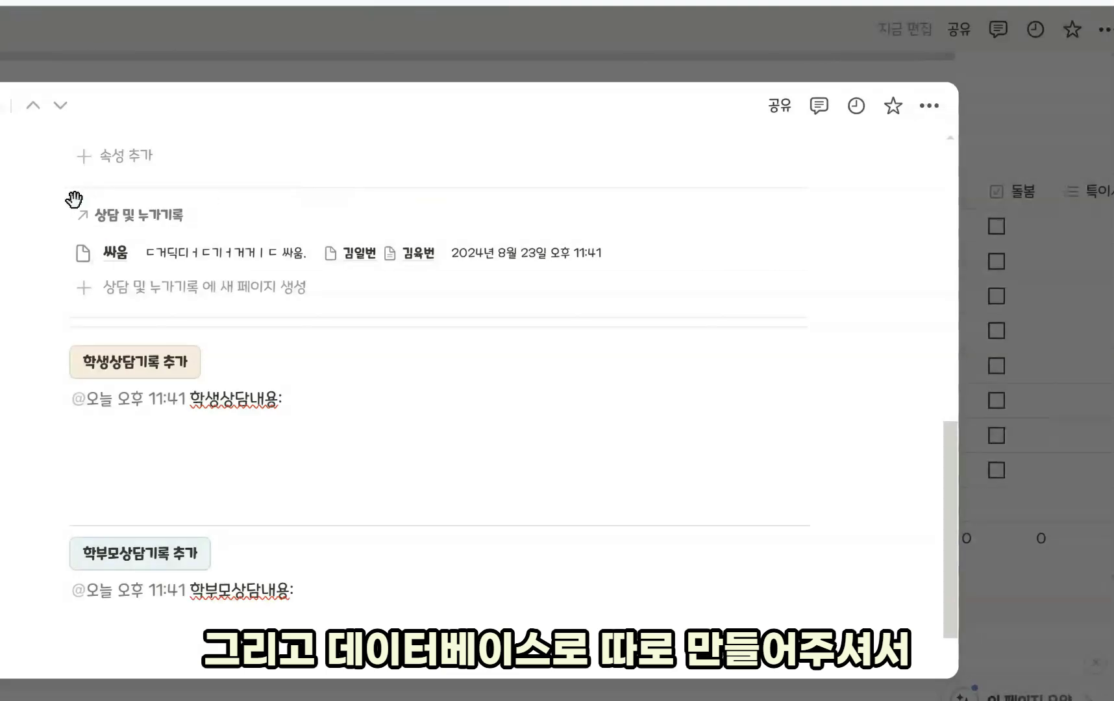
pyautogui.scroll(3, 635, 212)
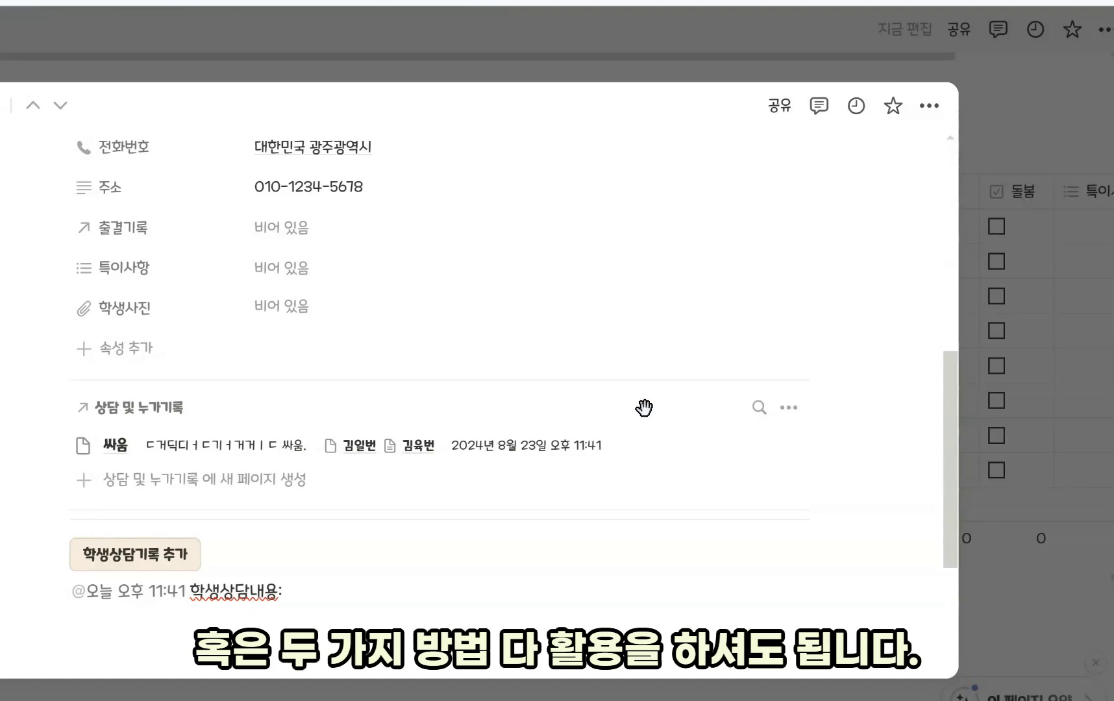
pyautogui.scroll(-3, 644, 408)
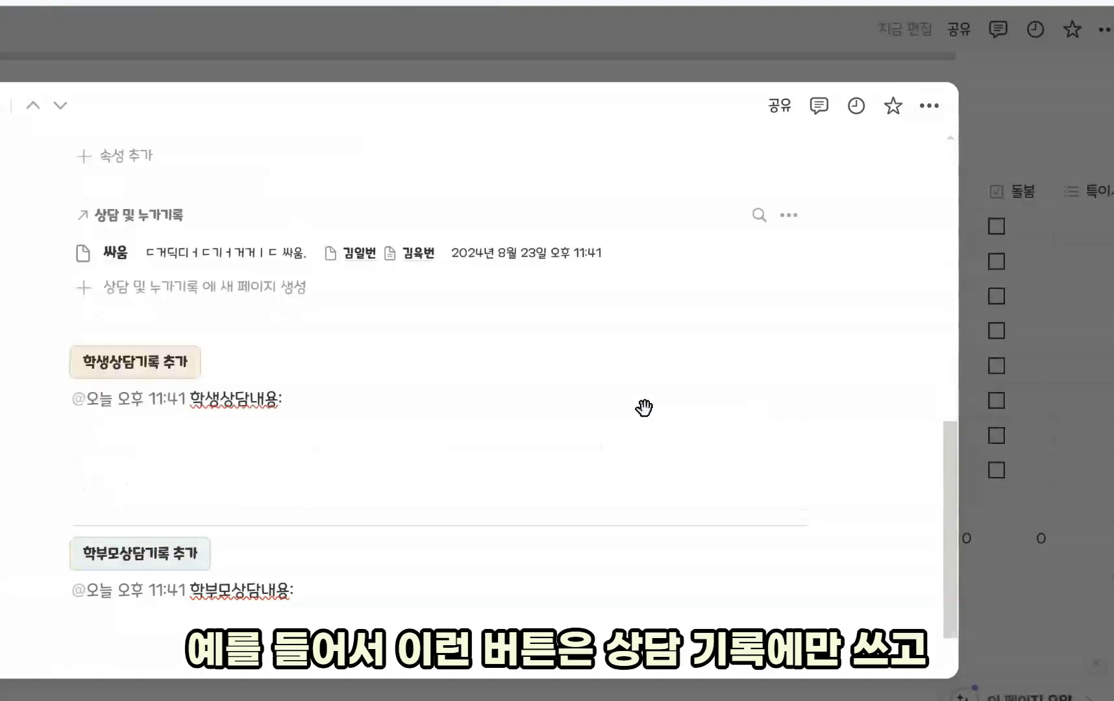
pyautogui.scroll(-3, 199, 587)
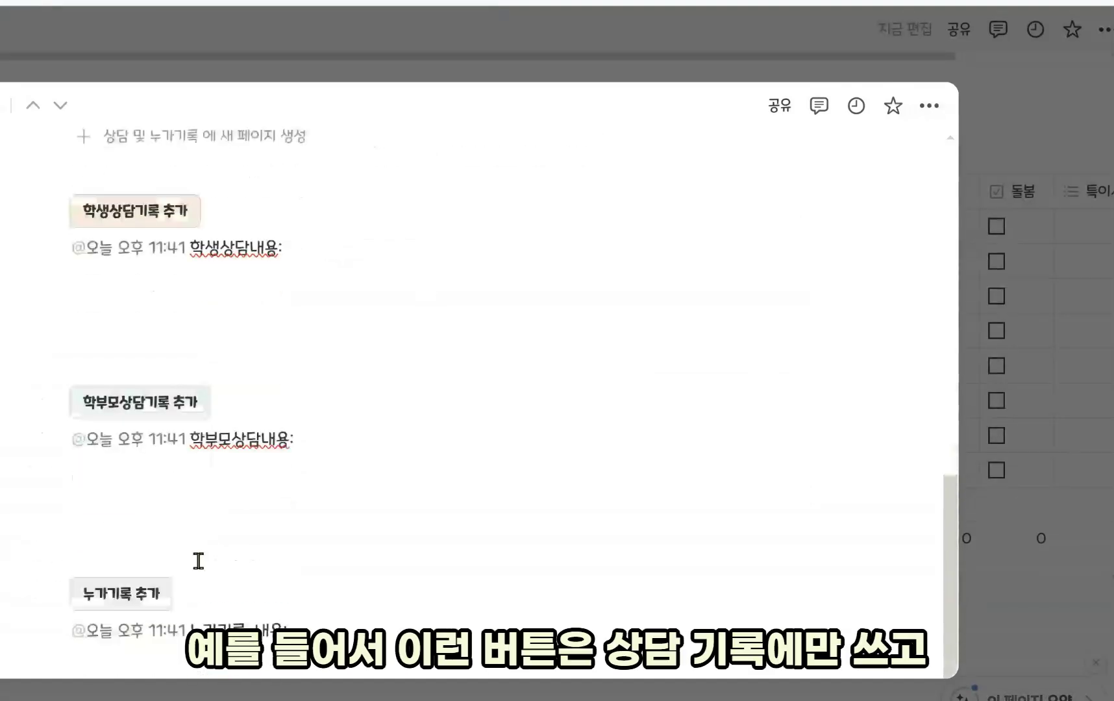
pyautogui.scroll(3, 189, 397)
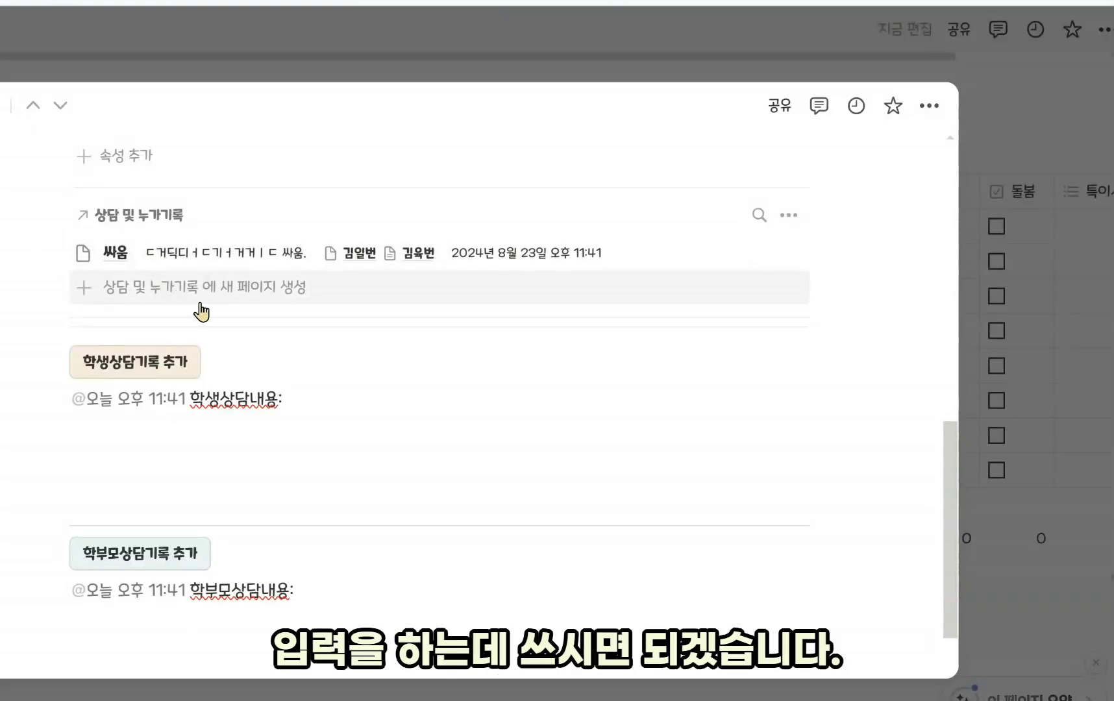
pyautogui.click(296, 463)
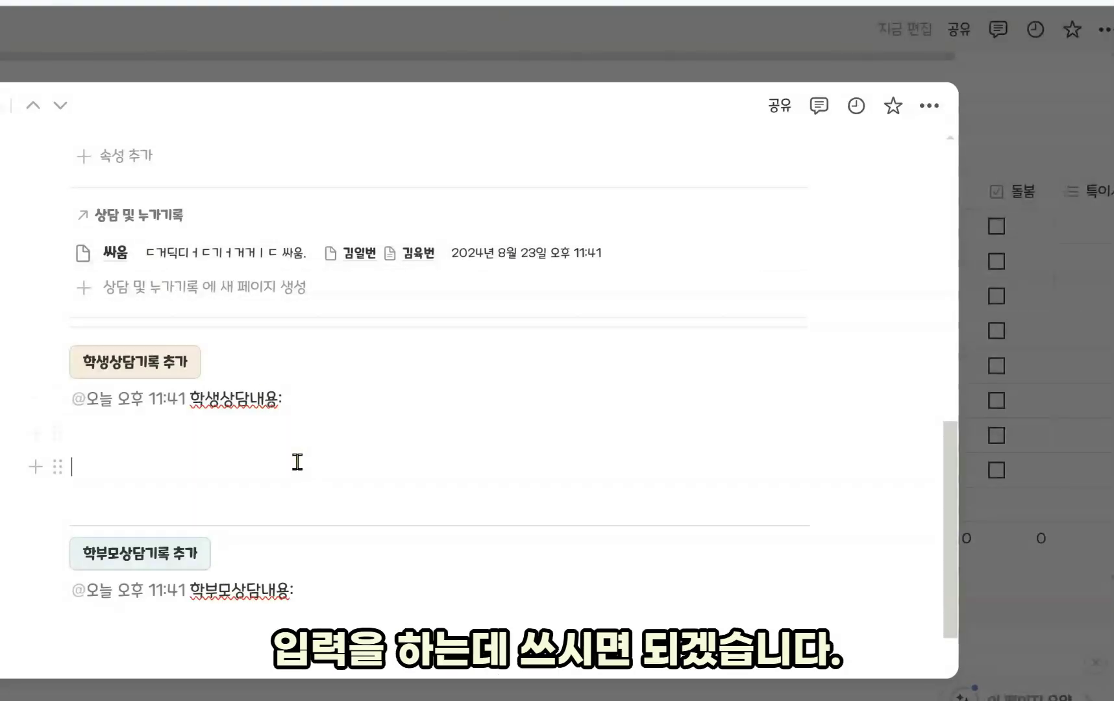
pyautogui.scroll(-3, 288, 495)
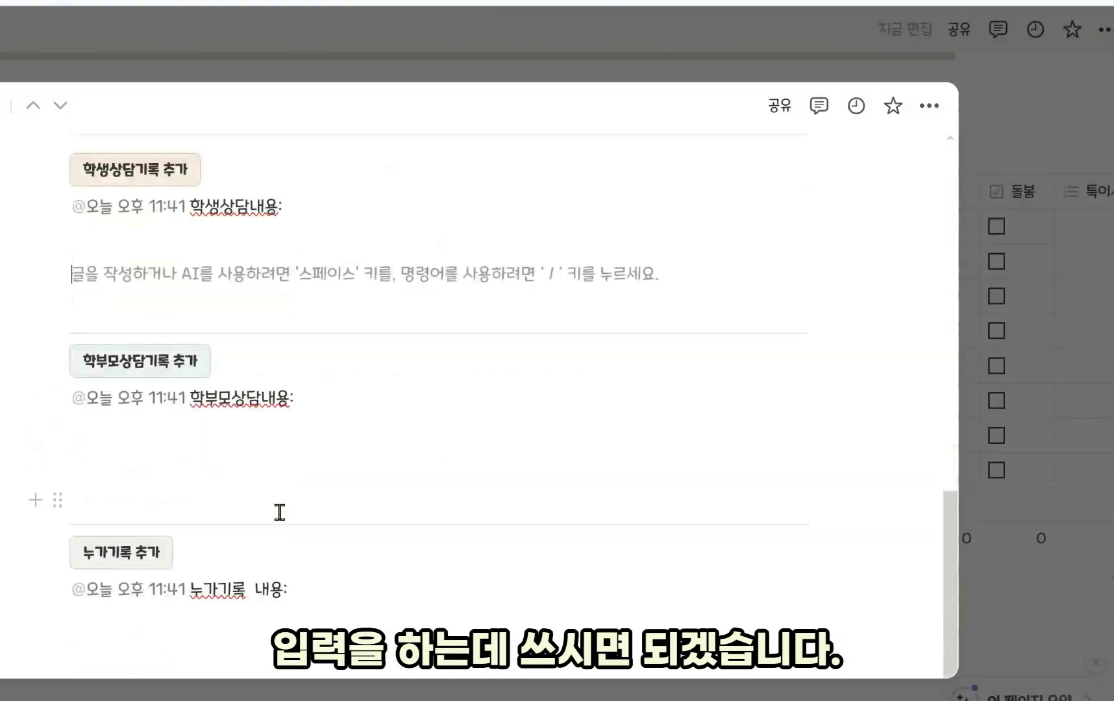
pyautogui.scroll(3, 753, 430)
pyautogui.scroll(-3, 750, 436)
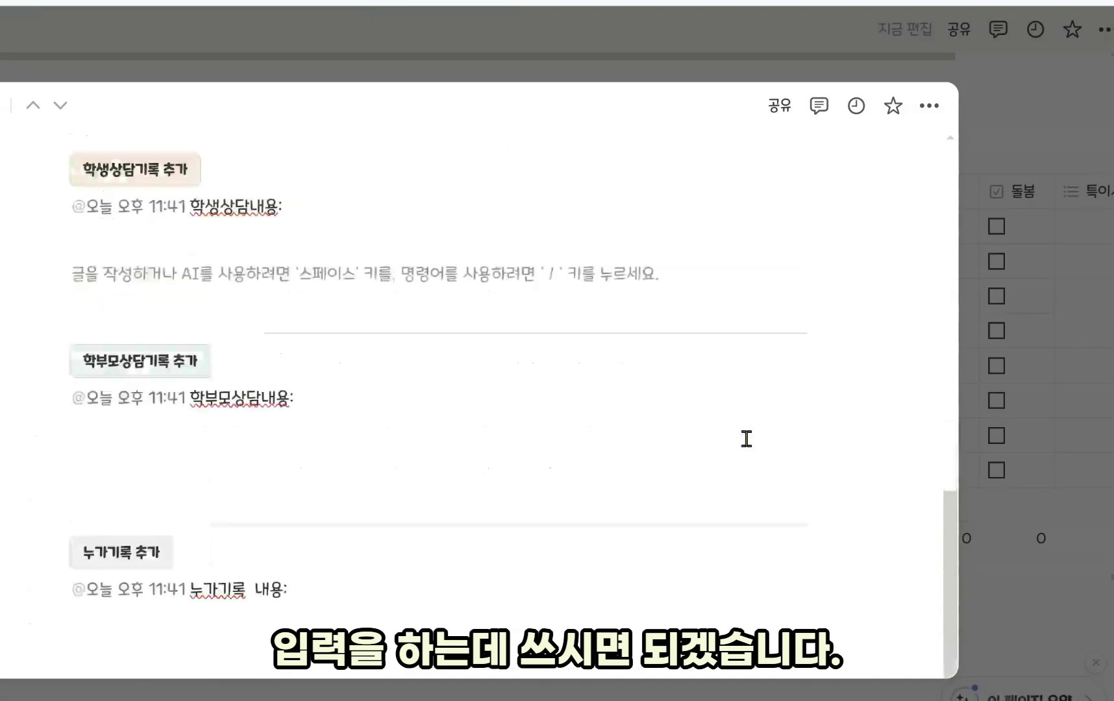
pyautogui.scroll(3, 746, 439)
pyautogui.click(1023, 147)
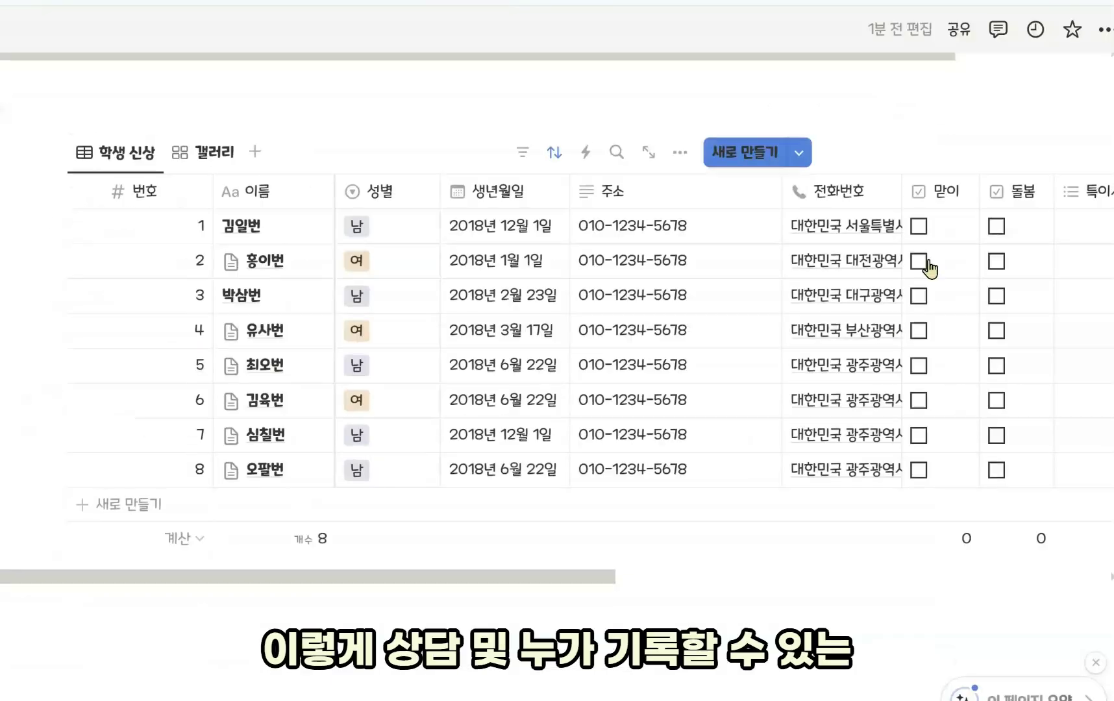
# Remove one line from the space between the page title and the 상담 및 누가기록 table.
pyautogui.scroll(7, 844, 390)
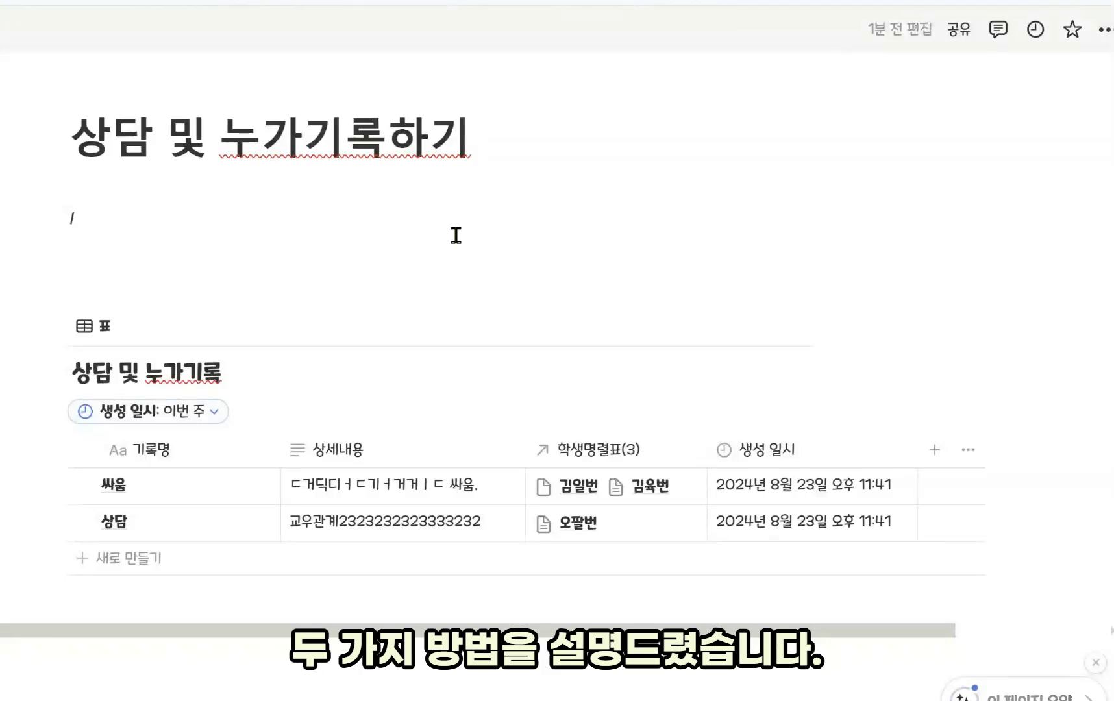
pyautogui.press('BackSpace')
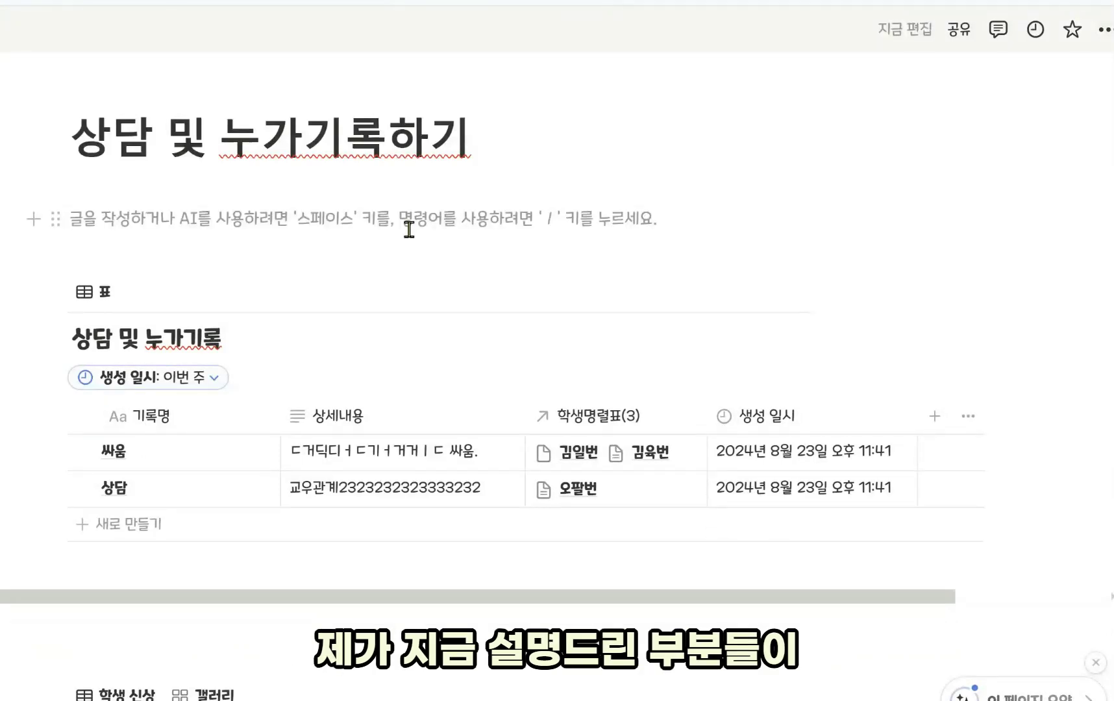